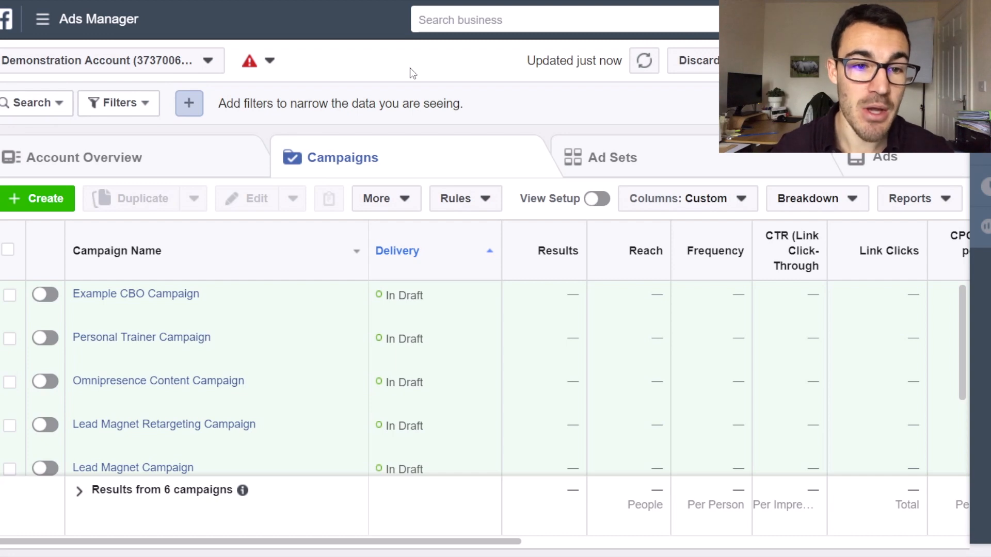
Create a new campaign named "Example Facebook Slideshow Ad Campaign".
click(46, 187)
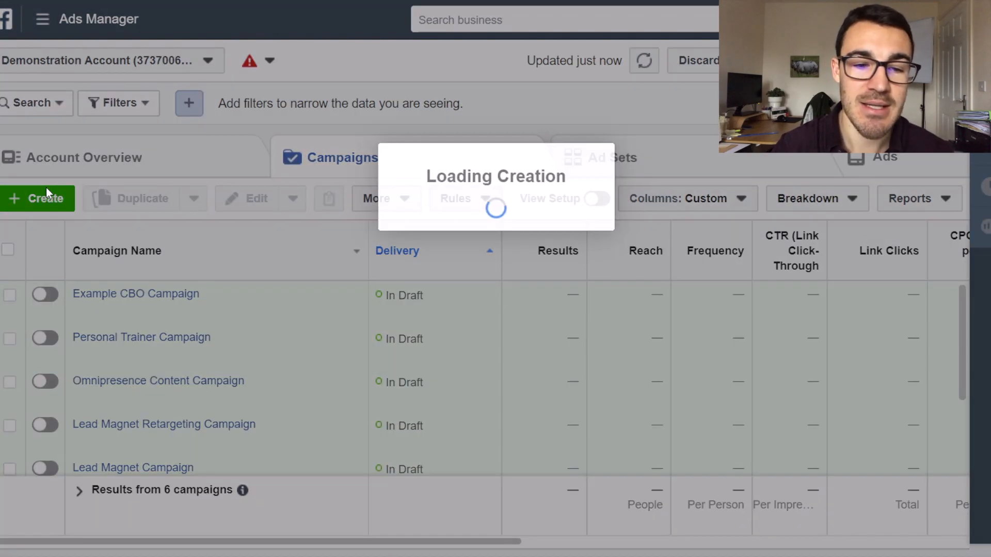
text(Example Facebook Slideshow Ad Campaign)
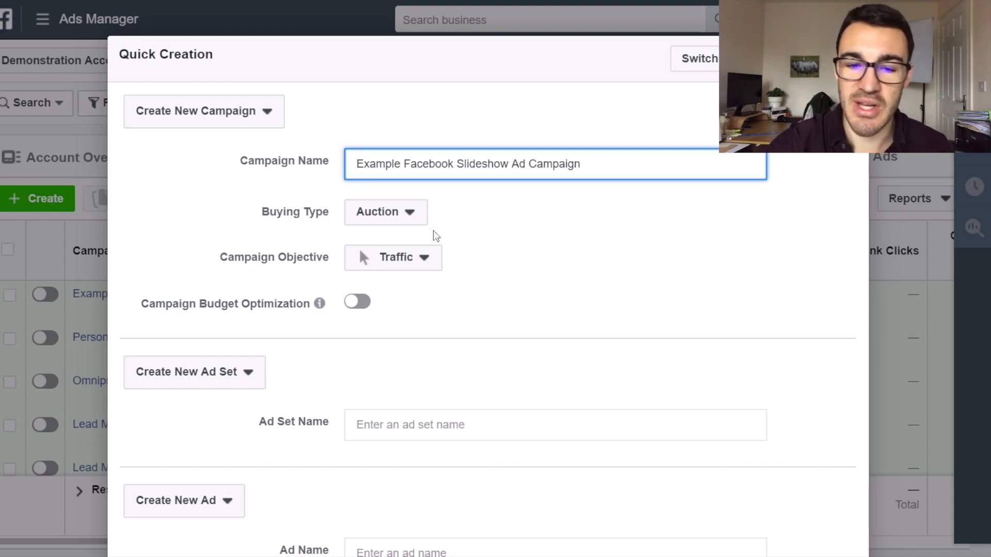
Name the ad set "Example Ad Set" and the ad "Example Slideshow Ad", and save the campaign as a draft.
scroll(380, 310, down, 1)
click(384, 367)
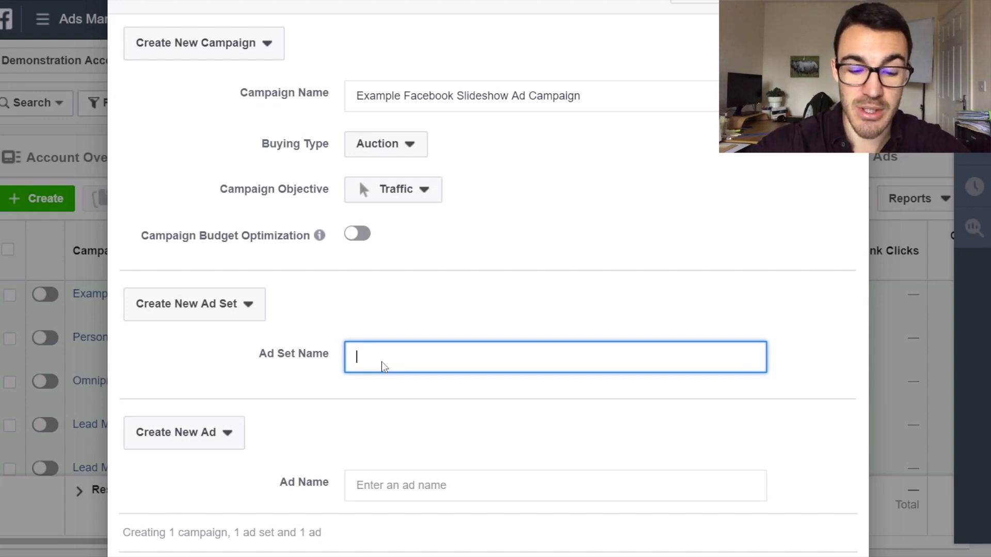
text(Example Ad Set)
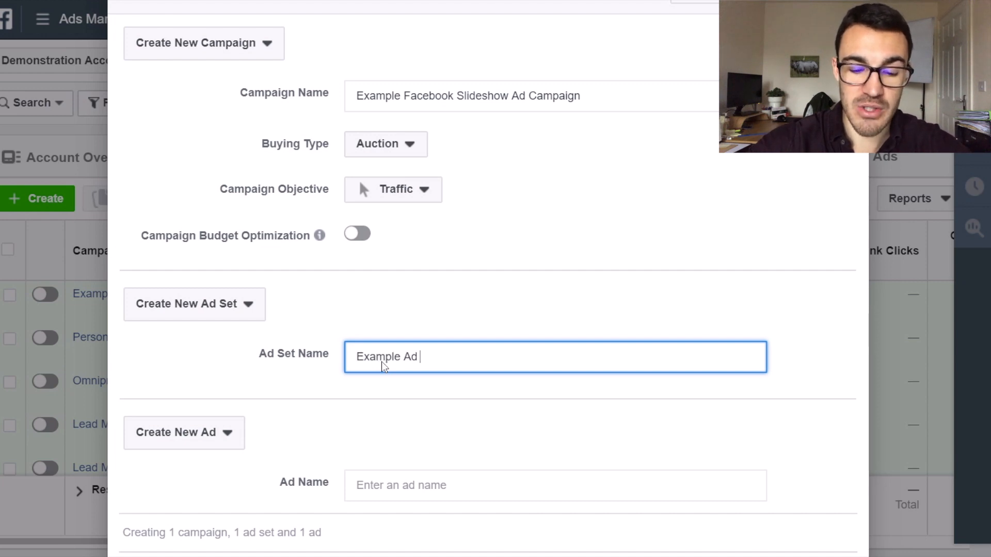
click(381, 486)
text(Example Slid)
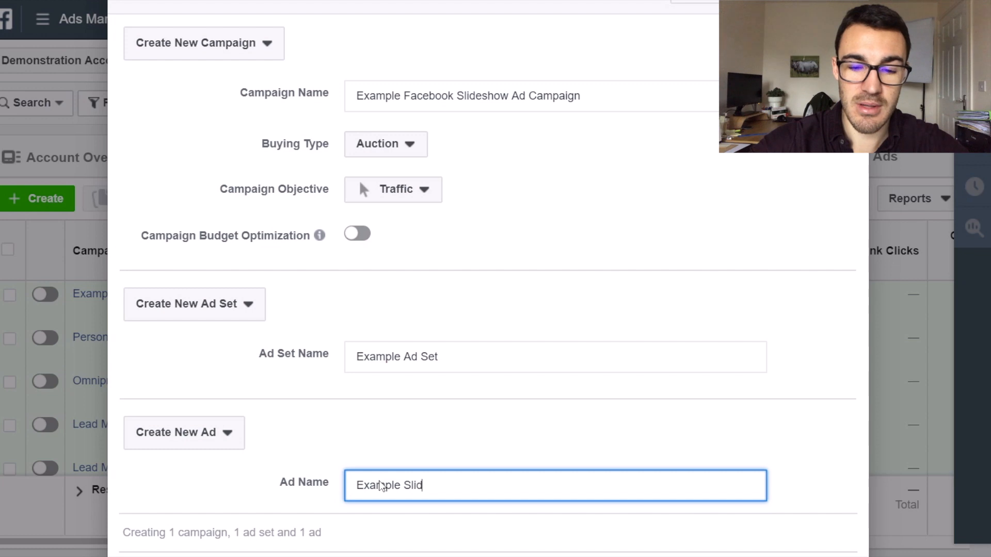
text(eshow Ad)
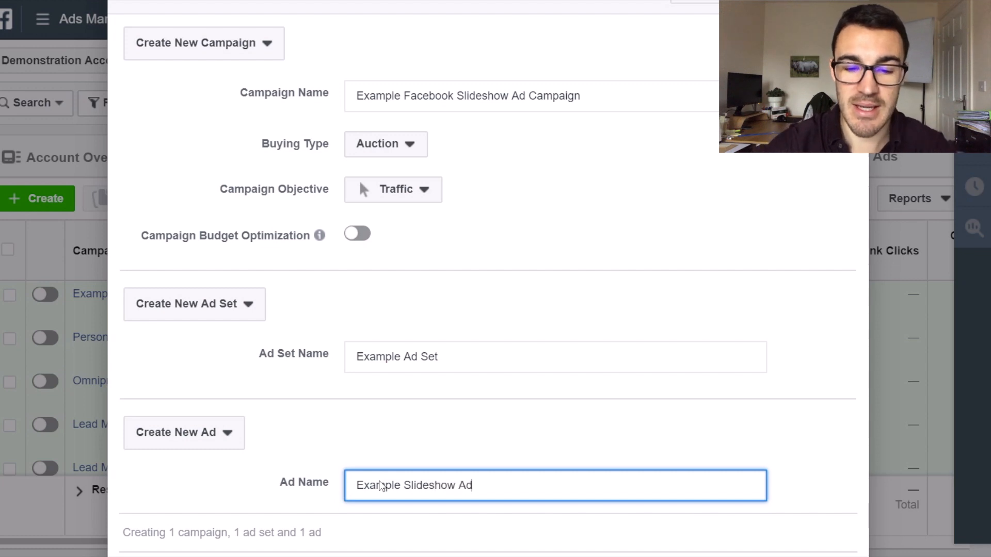
scroll(496, 460, down, 2)
click(767, 495)
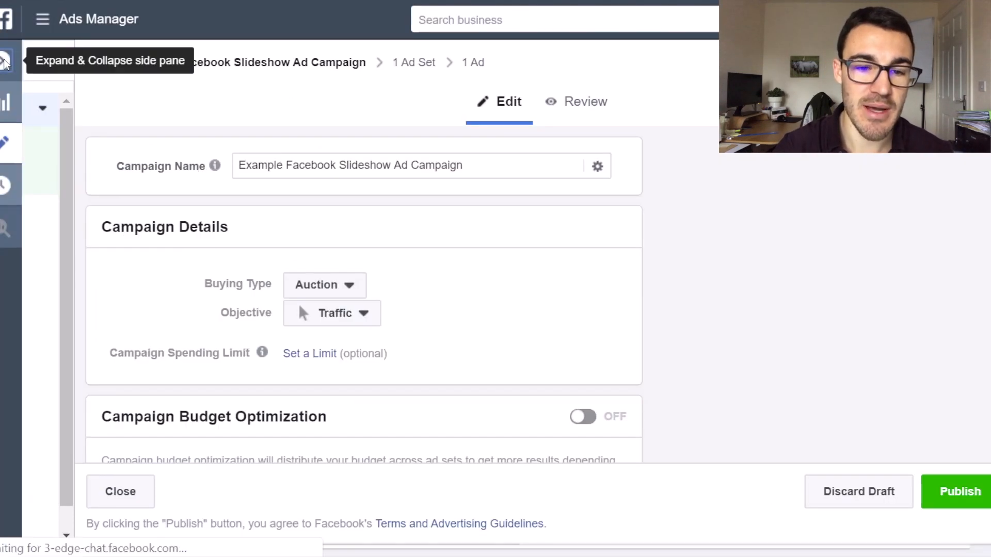
Leave the campaign editor and open Example Slideshow Ad within Example Ad Set for editing.
click(4, 62)
click(122, 293)
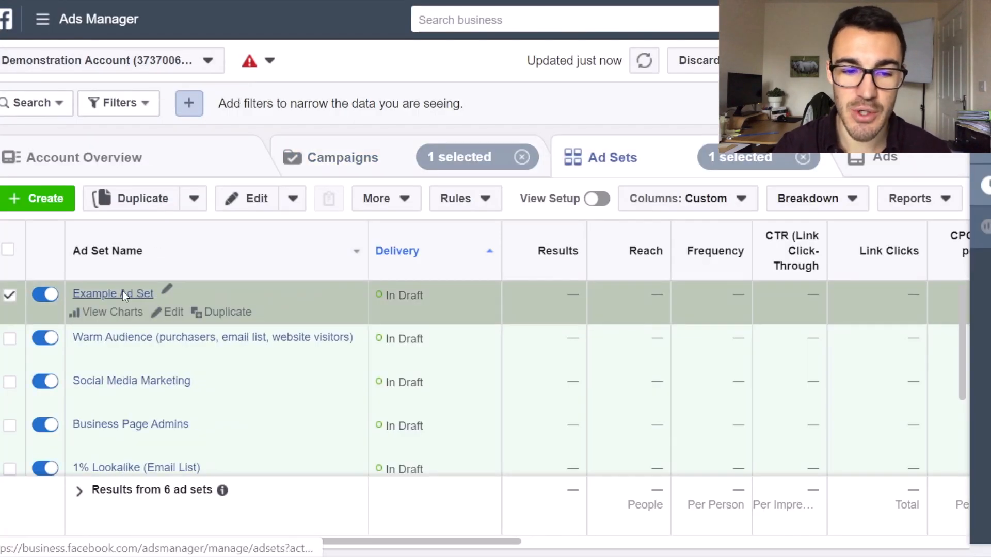
click(122, 294)
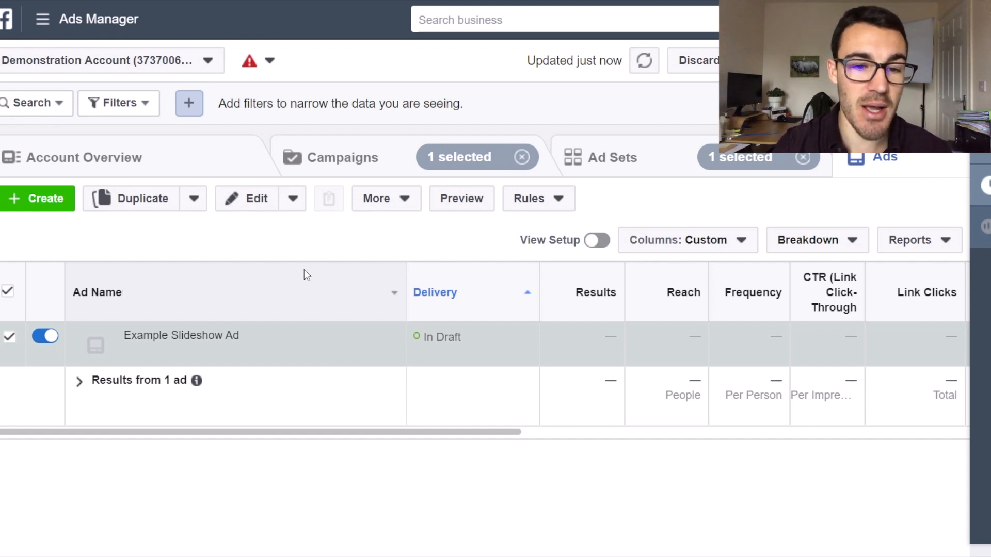
click(252, 206)
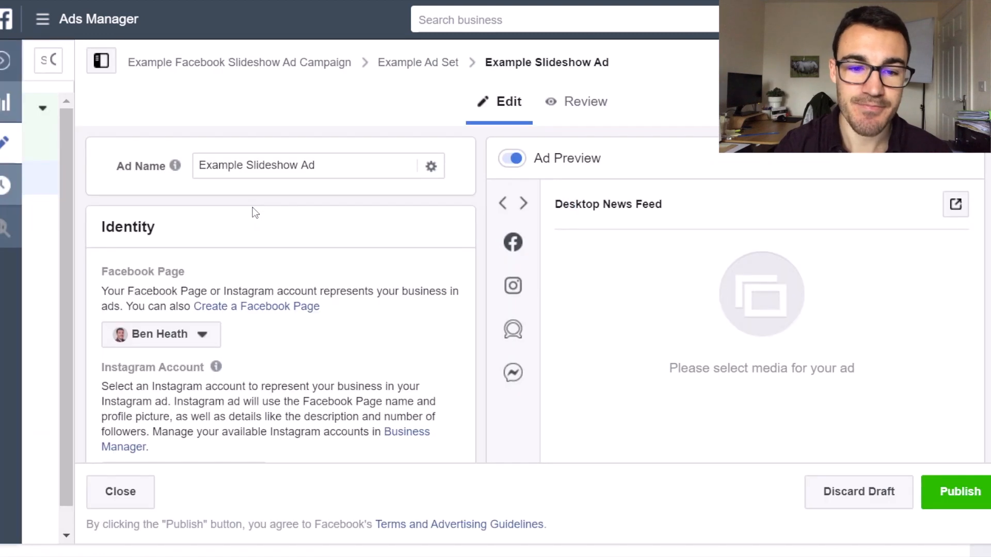
Start creating a slideshow as the ad's media.
scroll(361, 232, down, 3)
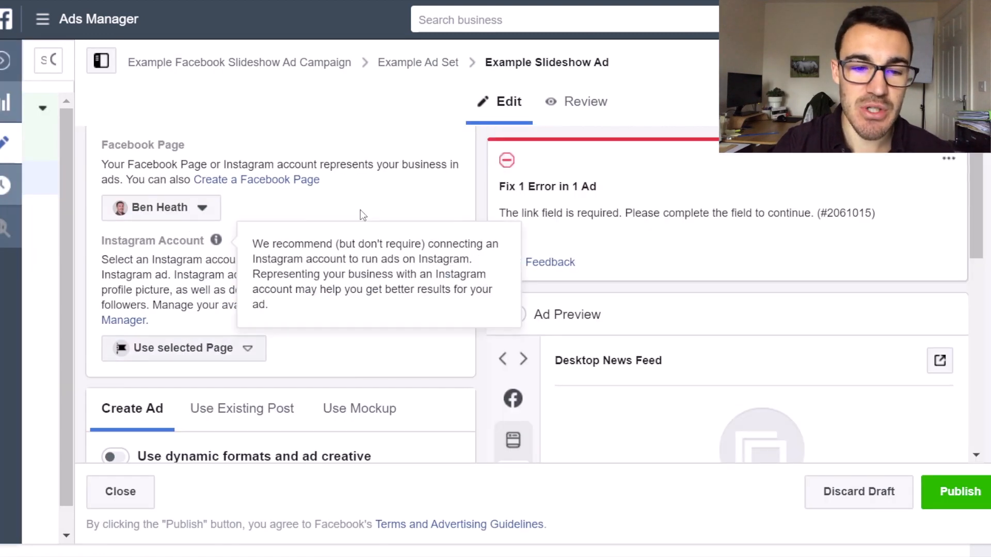
scroll(333, 213, down, 6)
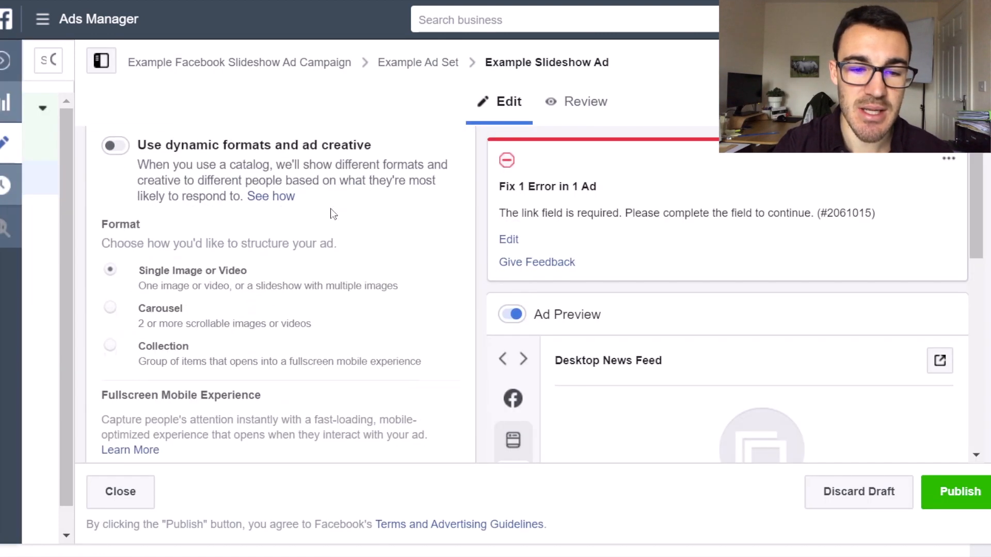
scroll(333, 213, up, 1)
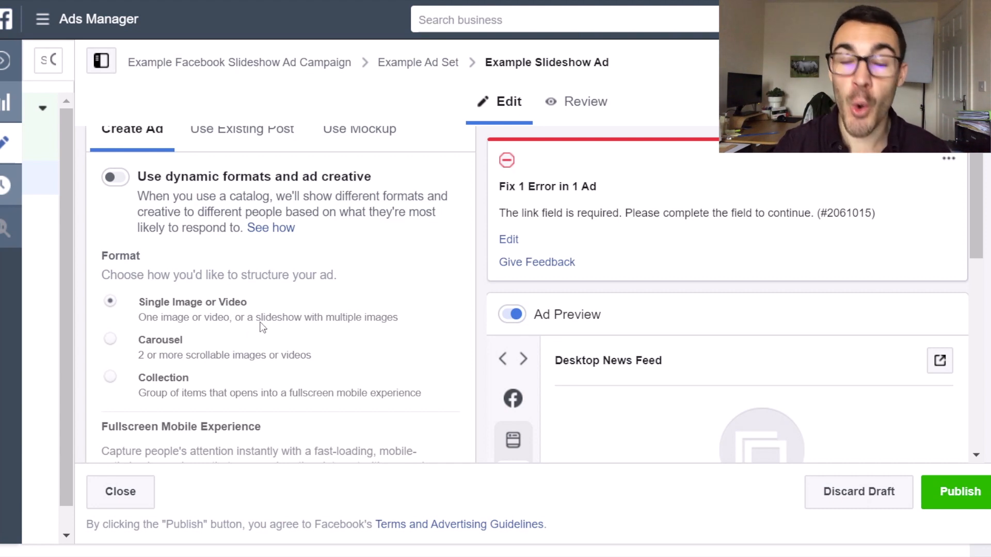
scroll(372, 332, down, 5)
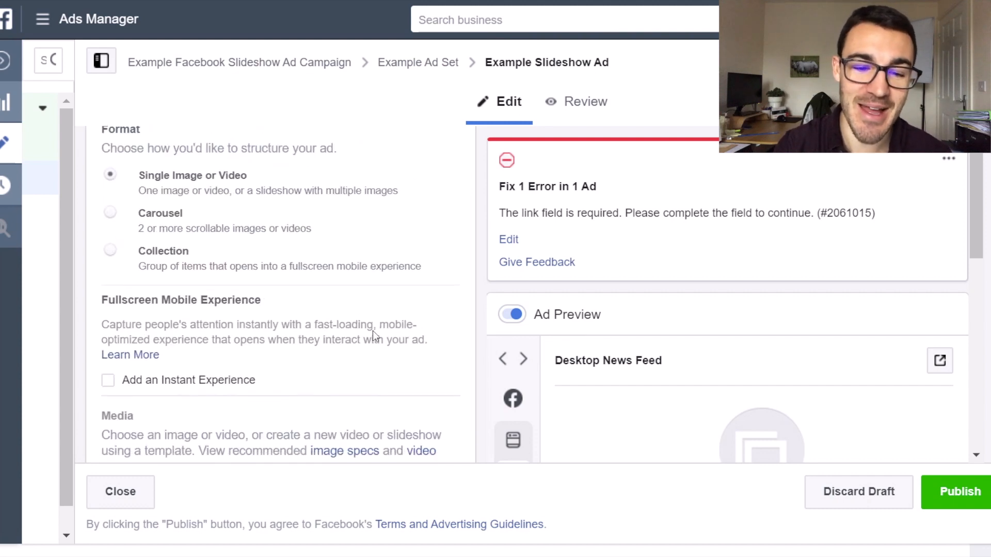
scroll(376, 336, down, 1)
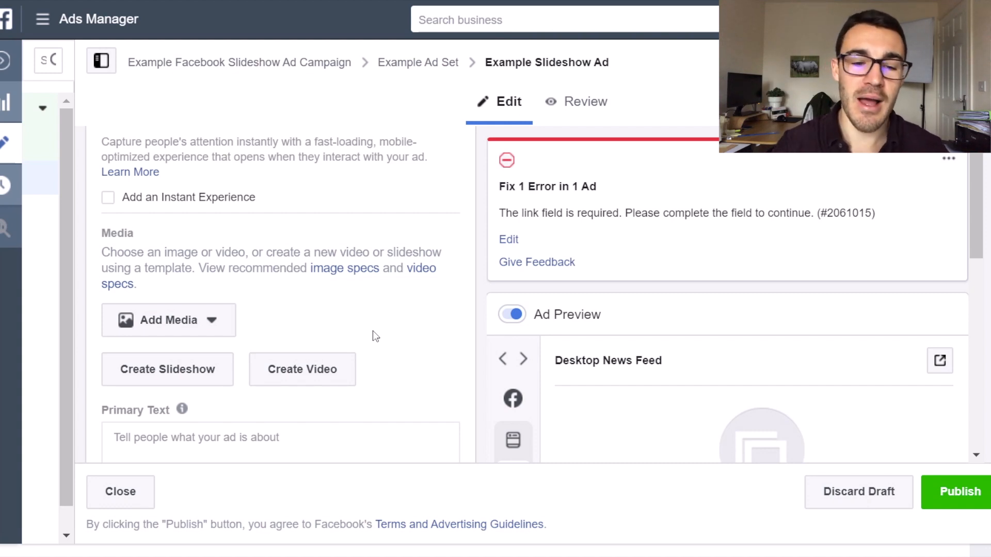
click(189, 367)
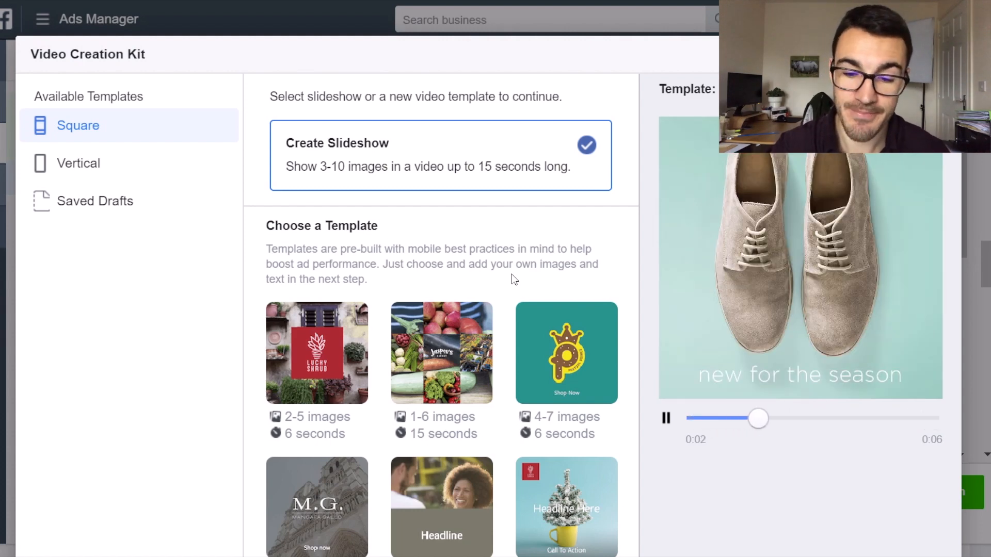
Examine the available square video templates, comparing the number of images and the duration each one allows.
scroll(522, 303, down, 2)
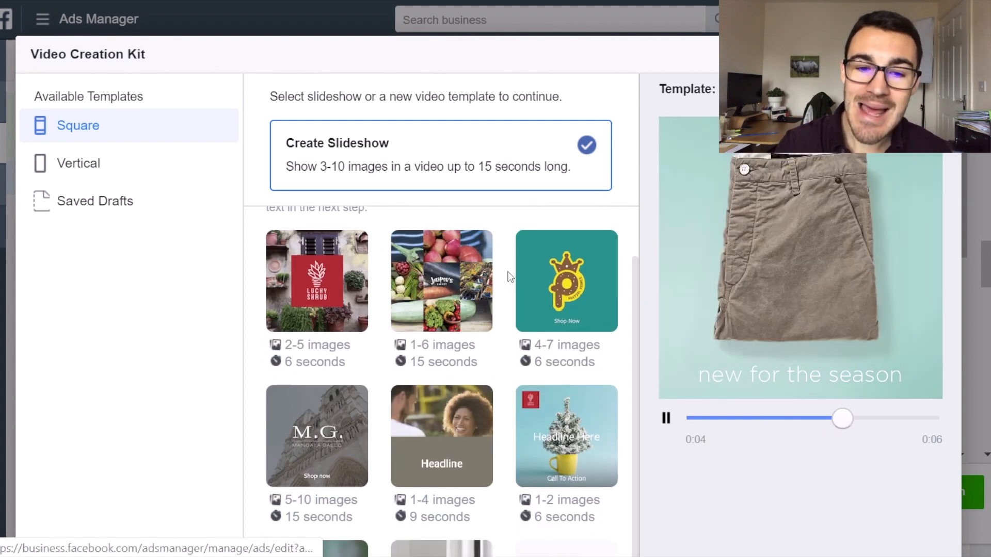
scroll(509, 277, down, 1)
scroll(510, 277, down, 2)
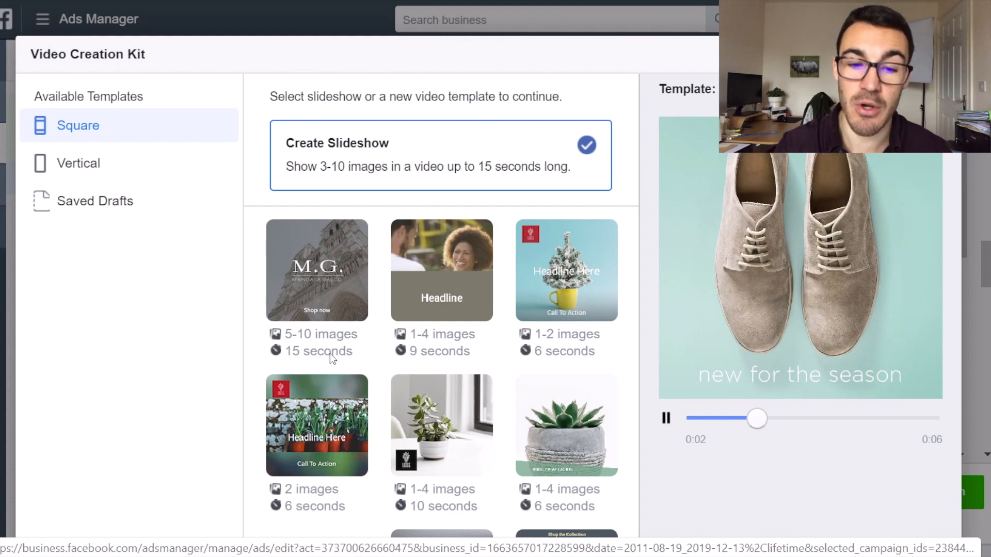
scroll(382, 346, up, 3)
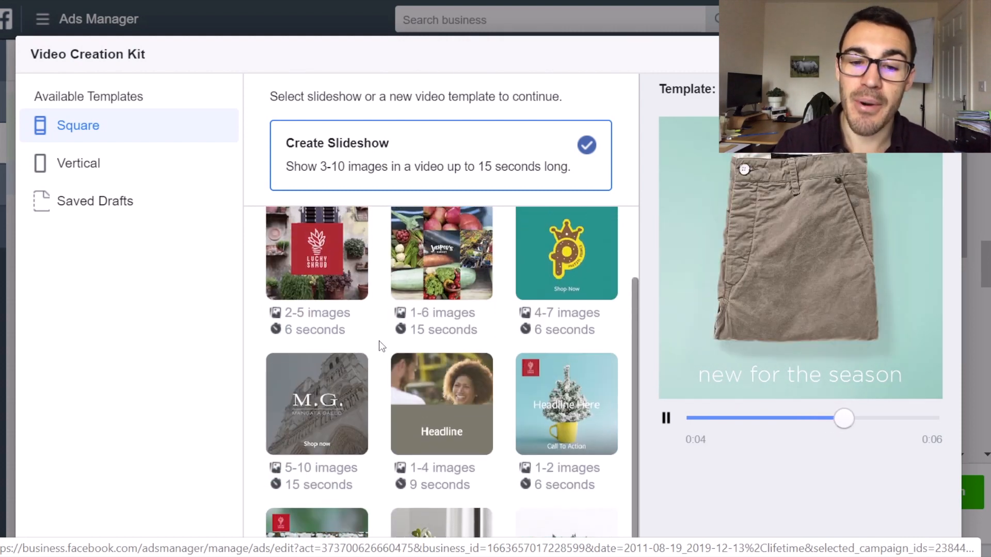
scroll(382, 346, up, 2)
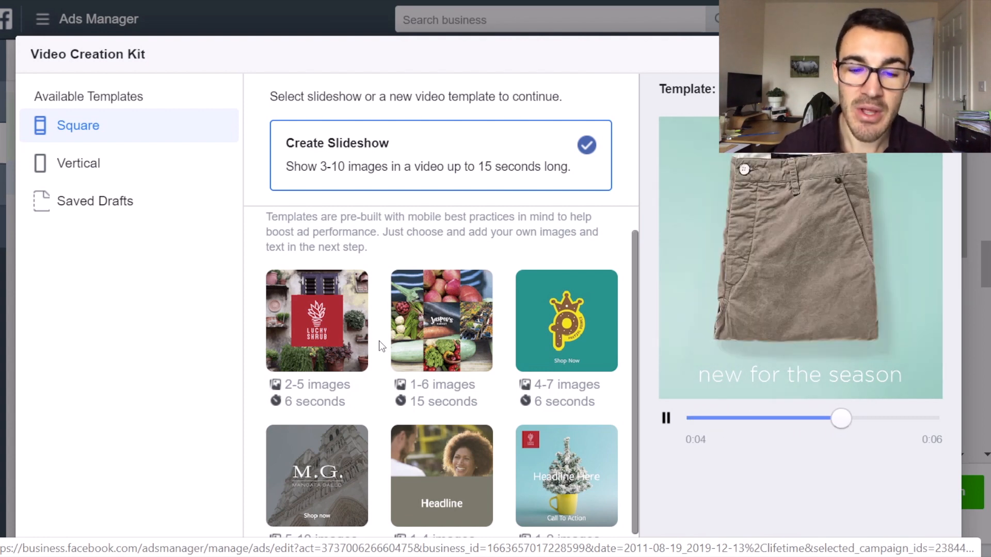
scroll(380, 346, down, 3)
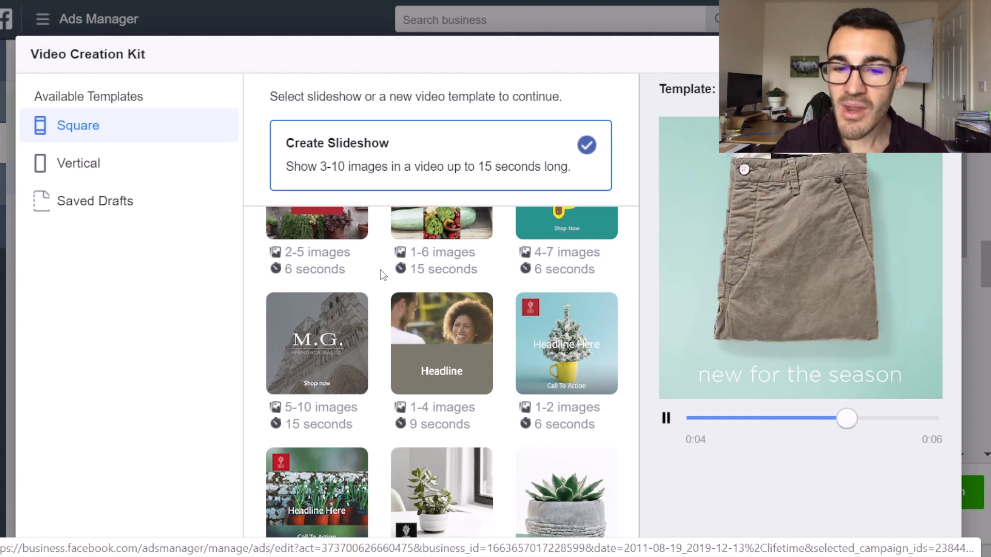
scroll(542, 323, up, 2)
scroll(490, 322, down, 2)
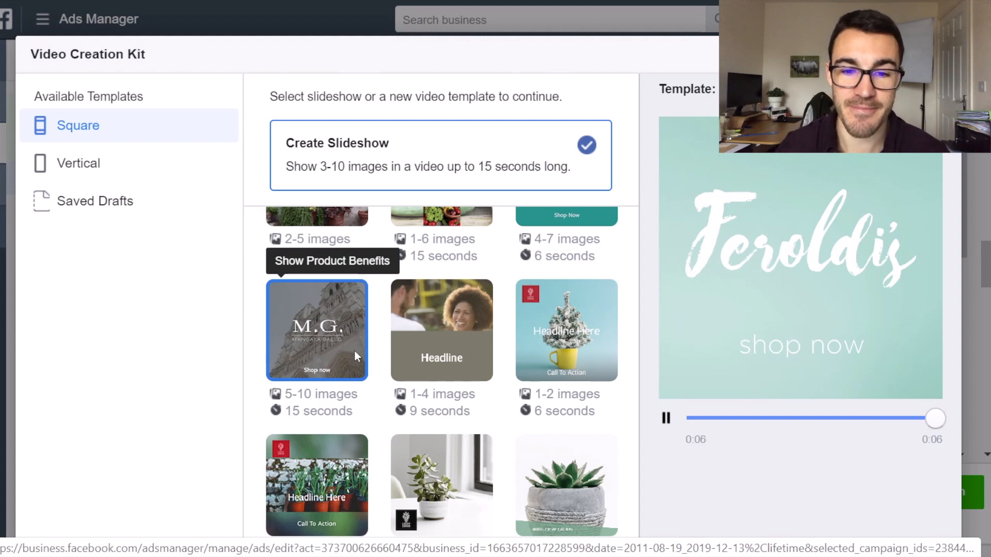
scroll(383, 357, up, 2)
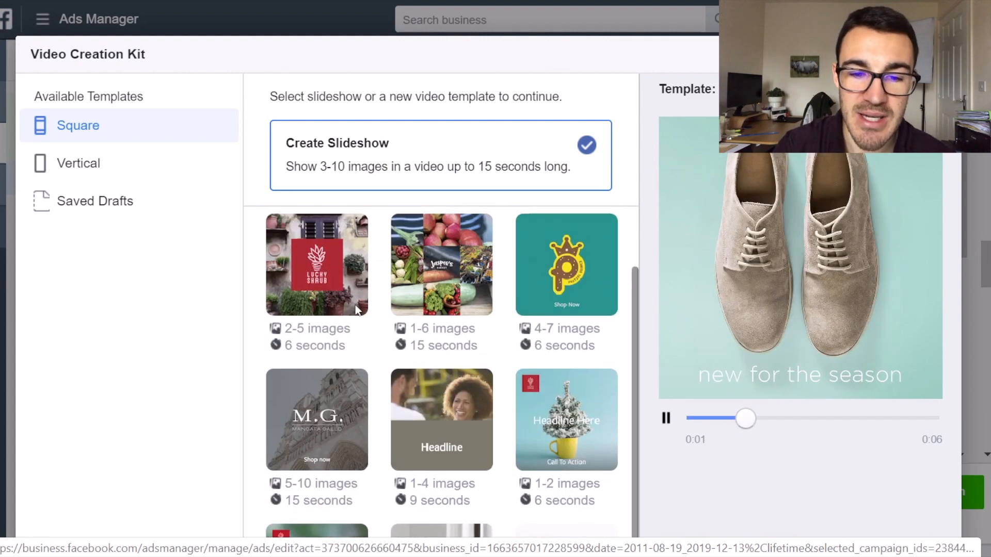
Preview the Lucky Shrub template, the Create Slideshow option and the teal 4-7 image template.
click(334, 286)
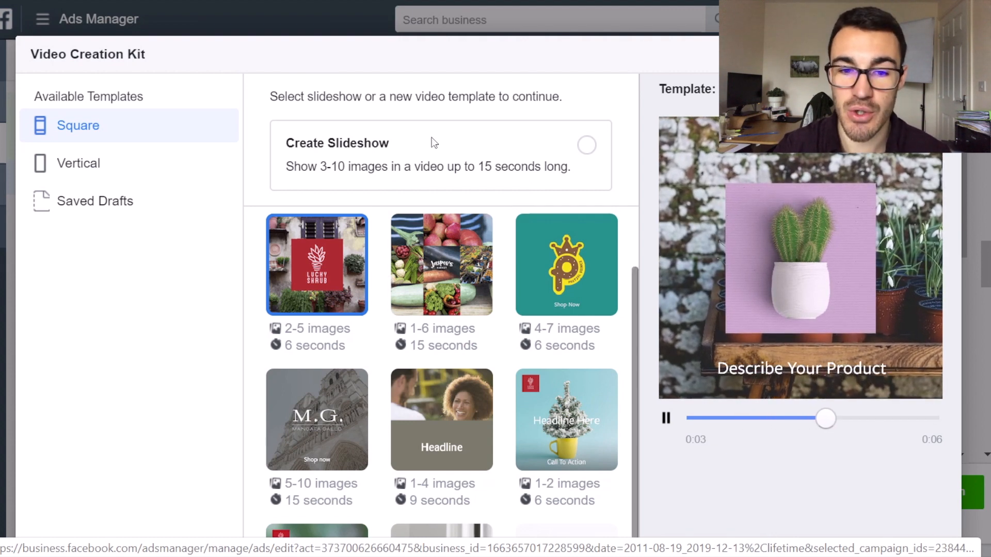
click(544, 125)
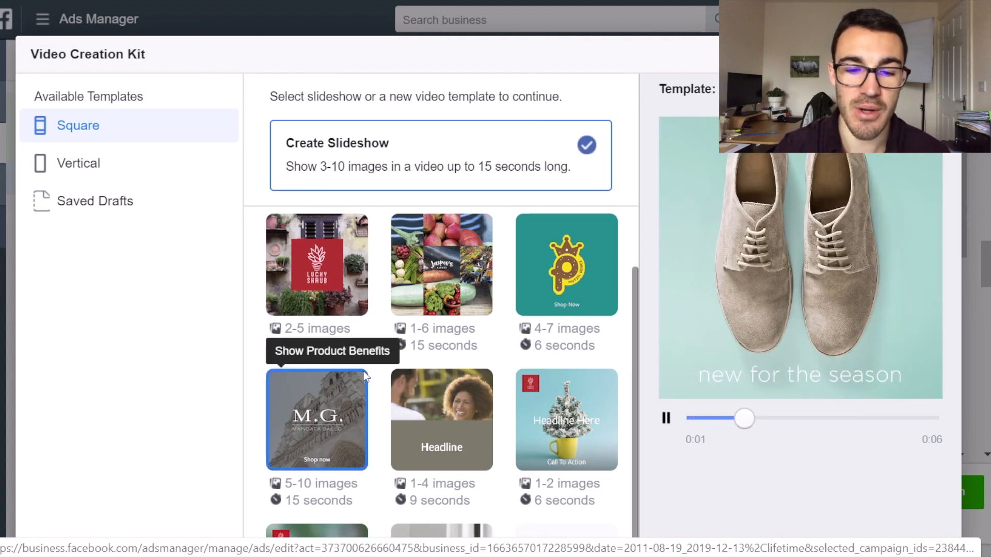
scroll(363, 371, down, 3)
scroll(776, 483, down, 4)
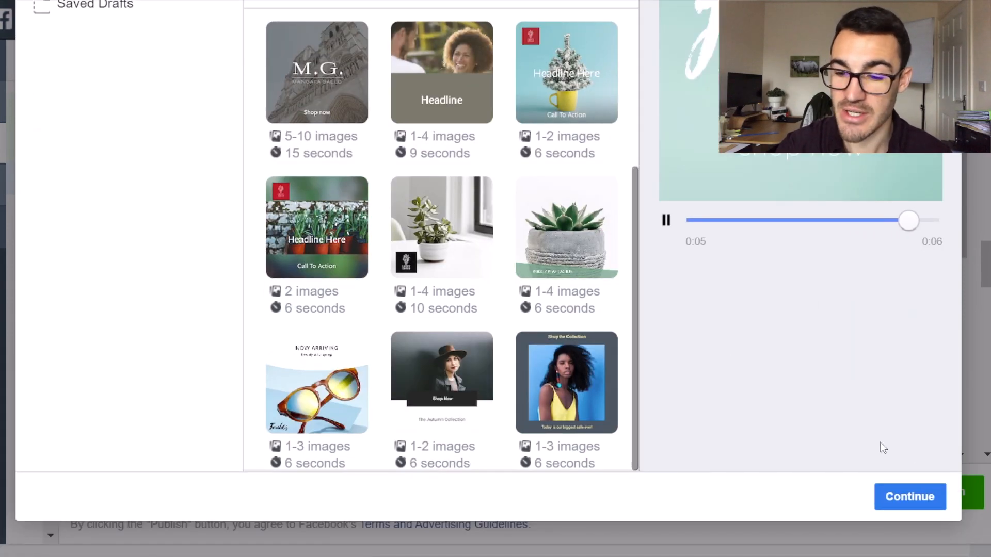
click(455, 233)
scroll(454, 228, up, 5)
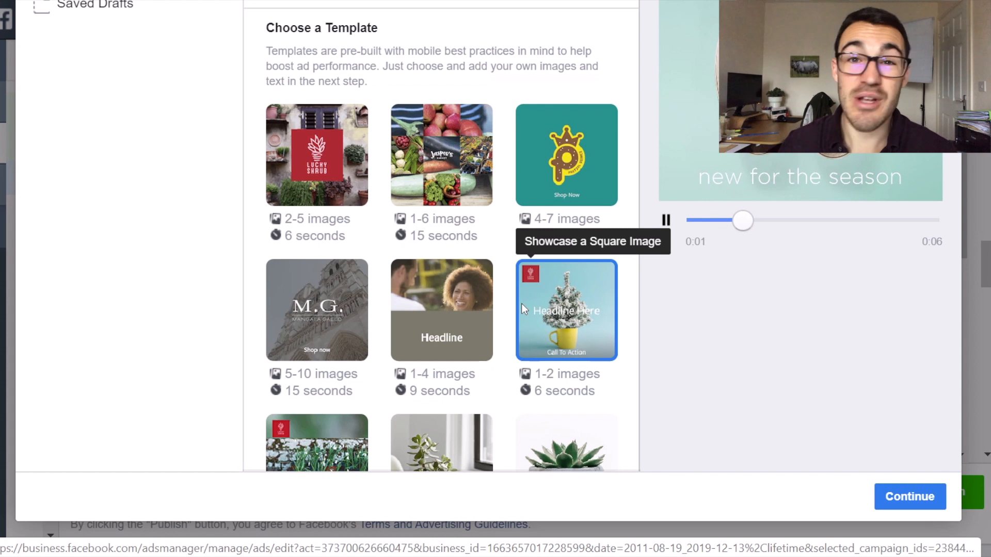
click(567, 155)
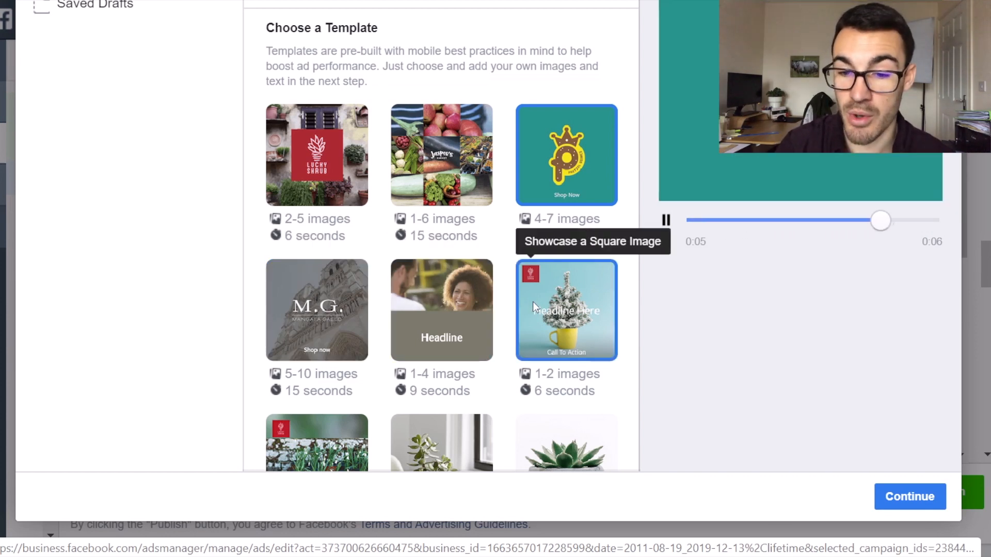
Choose the Showcase a Square Image template and continue to scene customization.
click(574, 287)
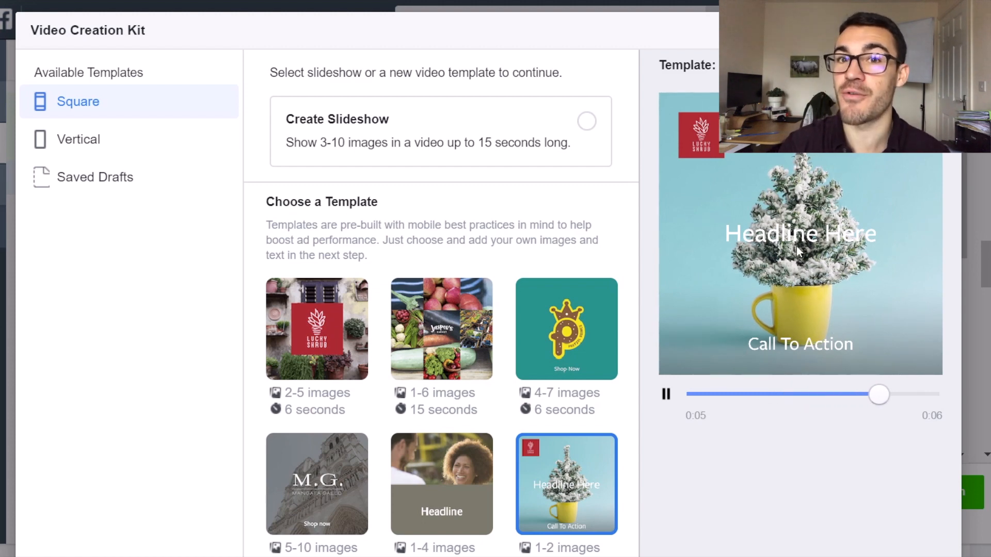
scroll(551, 284, down, 3)
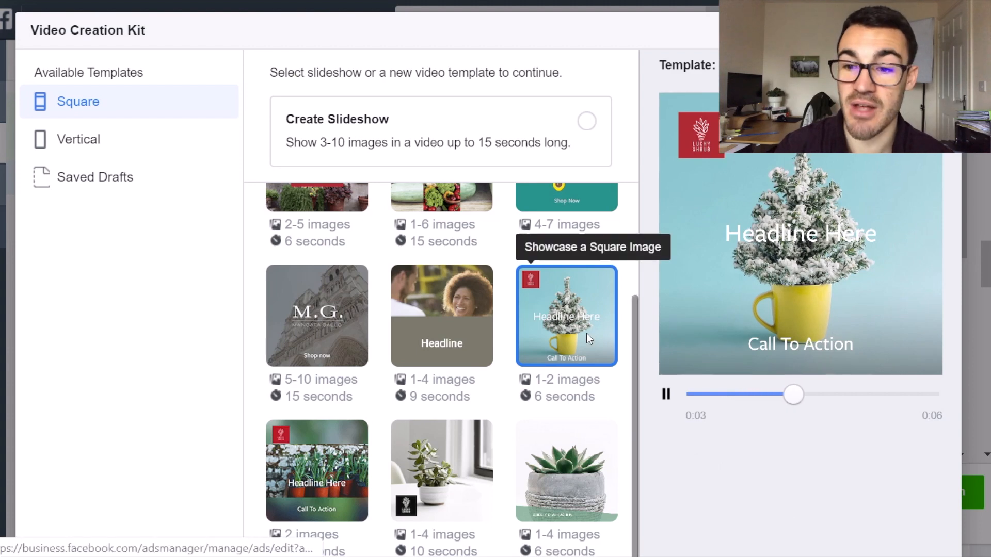
scroll(587, 333, up, 2)
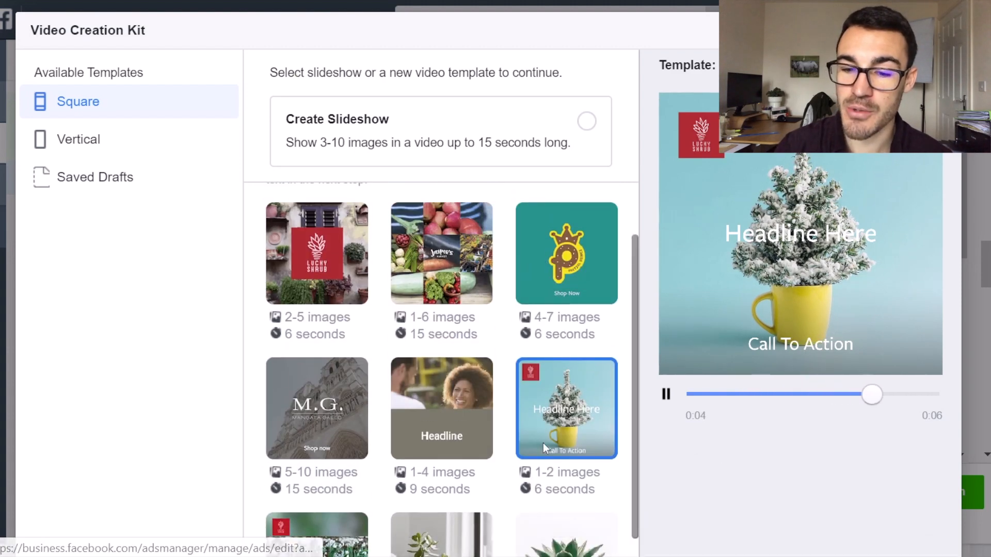
scroll(540, 344, down, 3)
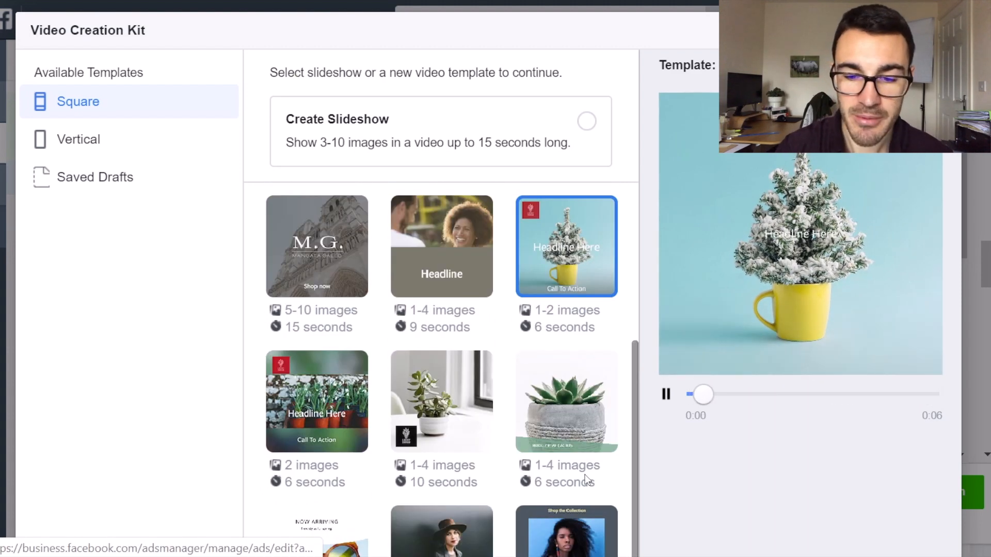
scroll(739, 444, down, 3)
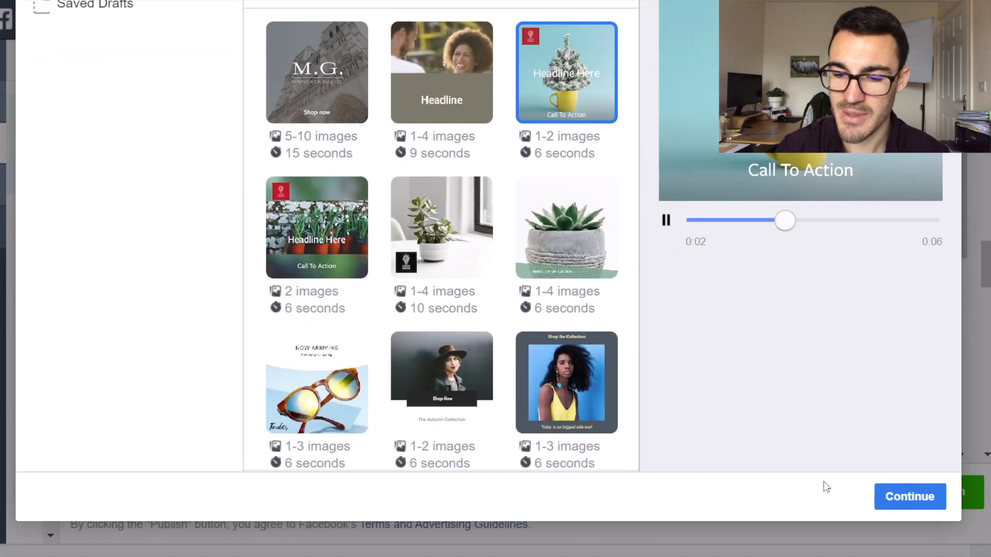
click(898, 497)
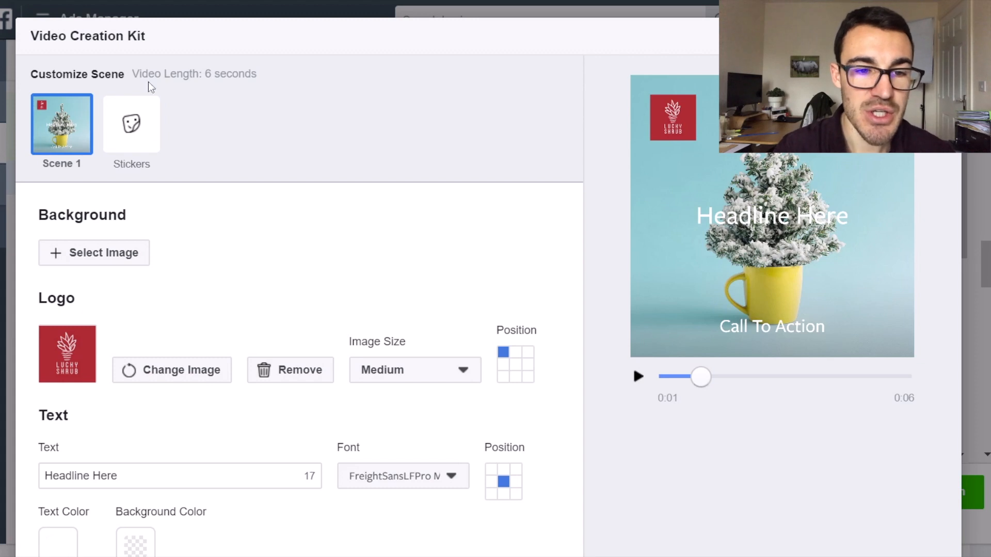
Set the scene's background to the account image of the tennis player on the court.
click(100, 258)
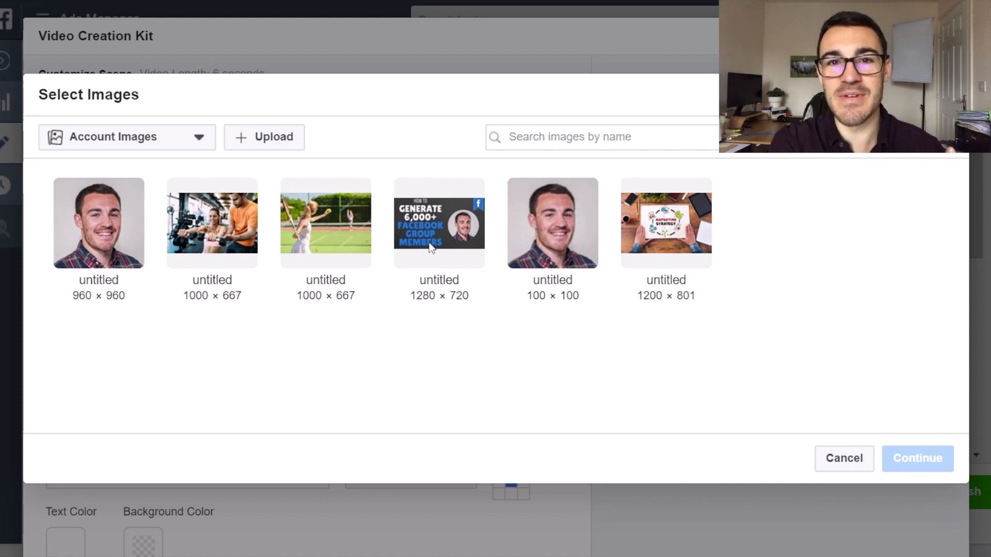
click(324, 231)
click(911, 471)
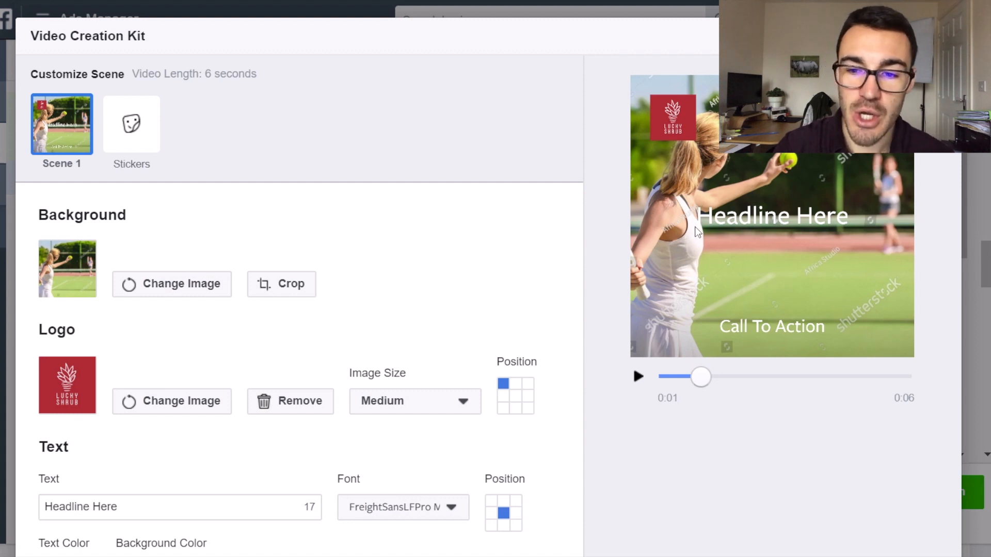
Try cropping the background image to its far left around the racket, and move the crop back to the middle of the photo.
click(270, 287)
drag(488, 331, 380, 325)
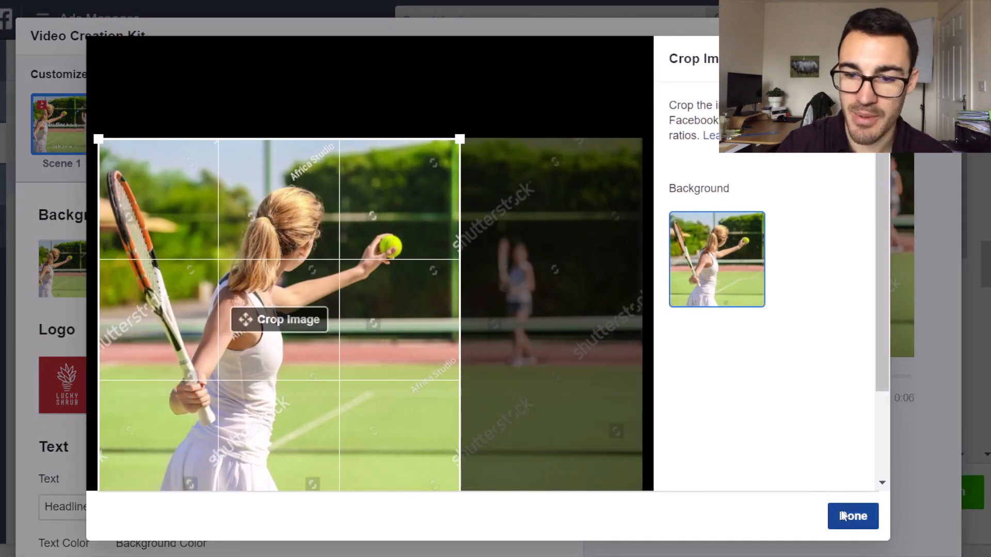
click(852, 516)
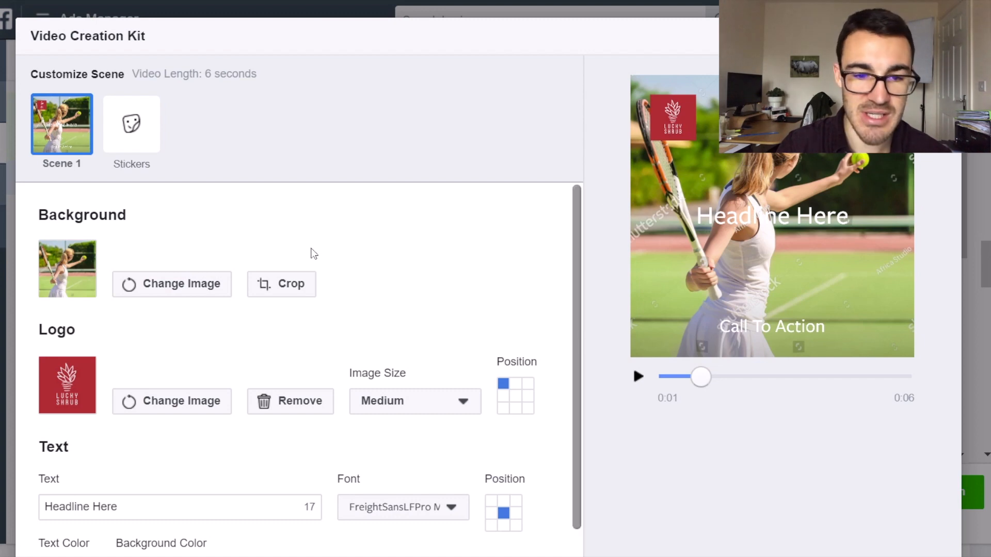
click(289, 283)
drag(254, 330, 347, 336)
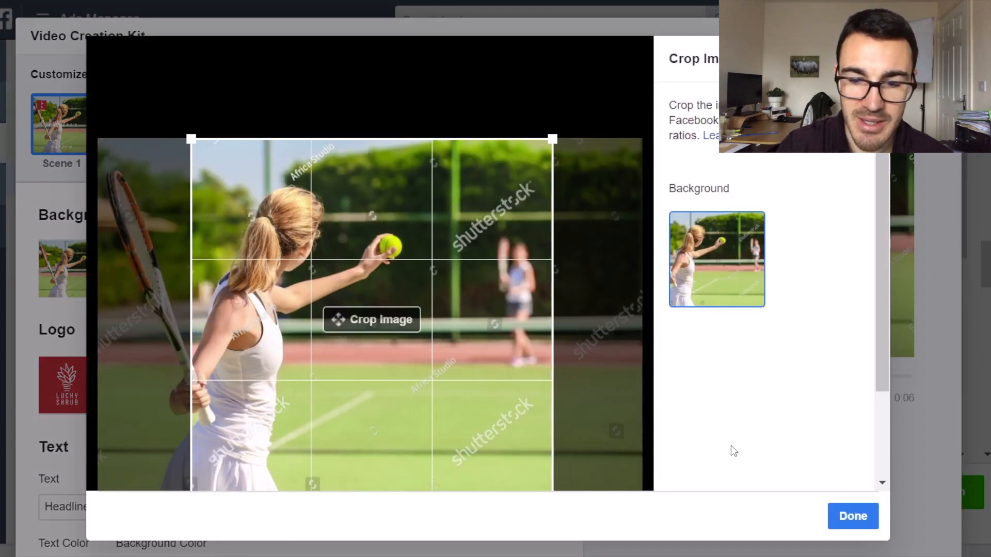
click(855, 517)
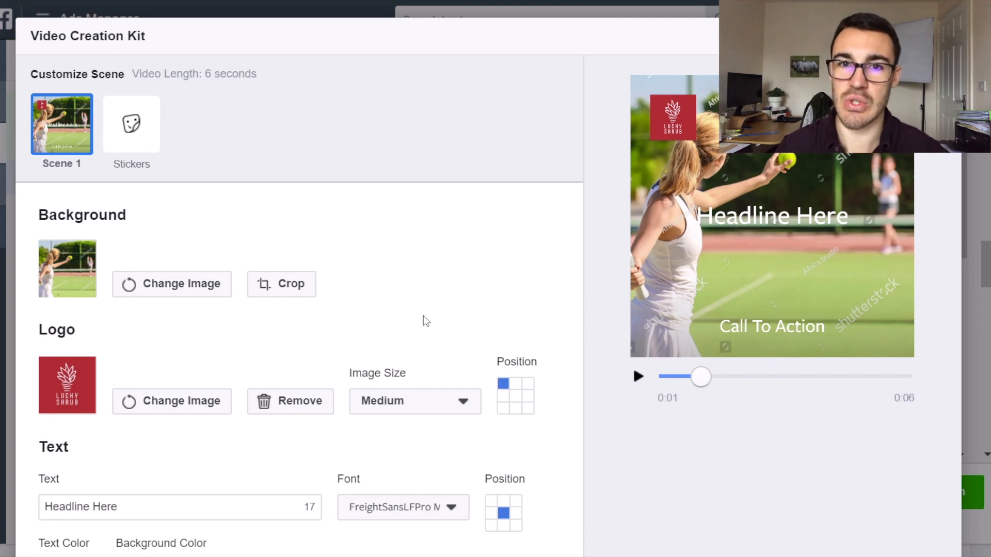
Try the logo in other edge and corner positions of the scene, and return it to the top-left corner.
scroll(354, 239, down, 1)
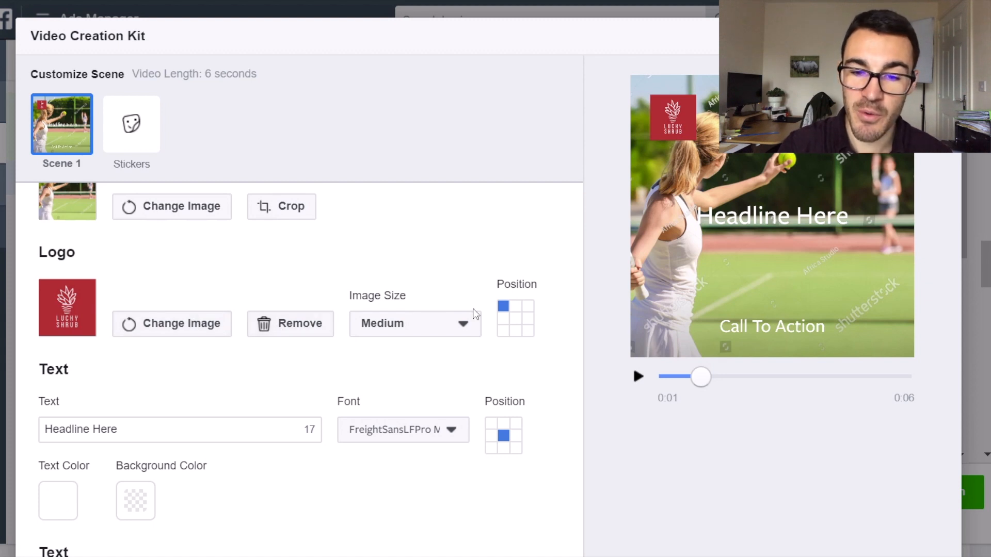
click(516, 308)
click(528, 306)
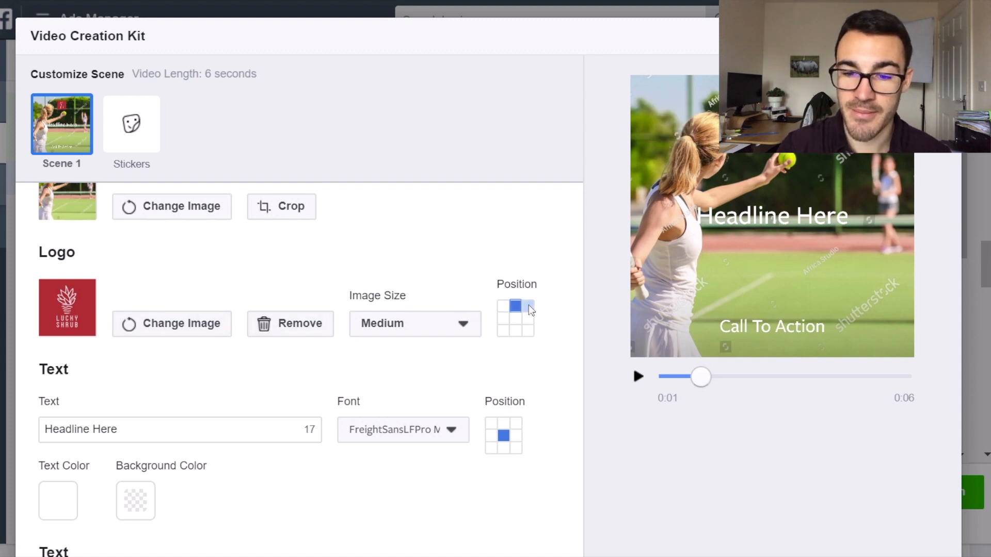
click(528, 319)
click(527, 331)
click(515, 330)
click(504, 330)
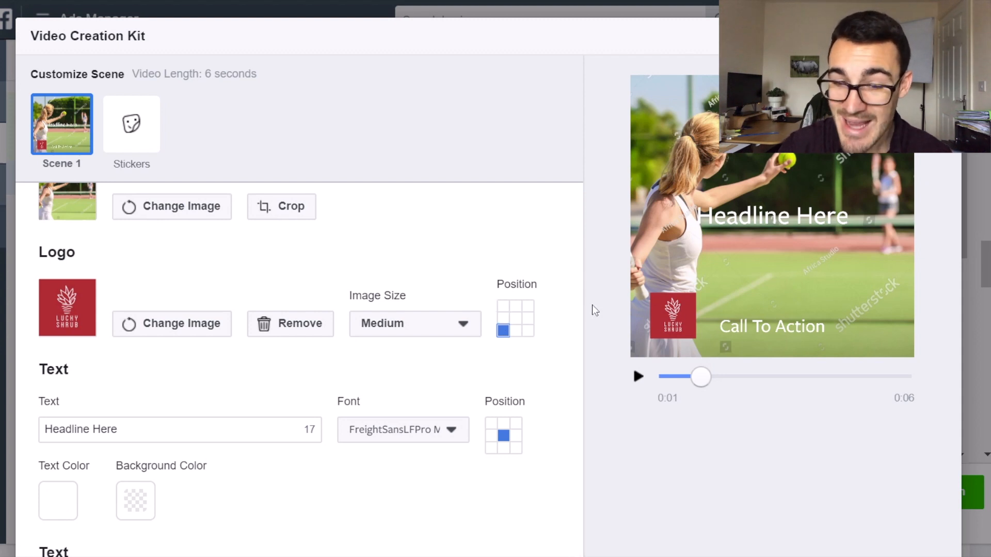
click(507, 307)
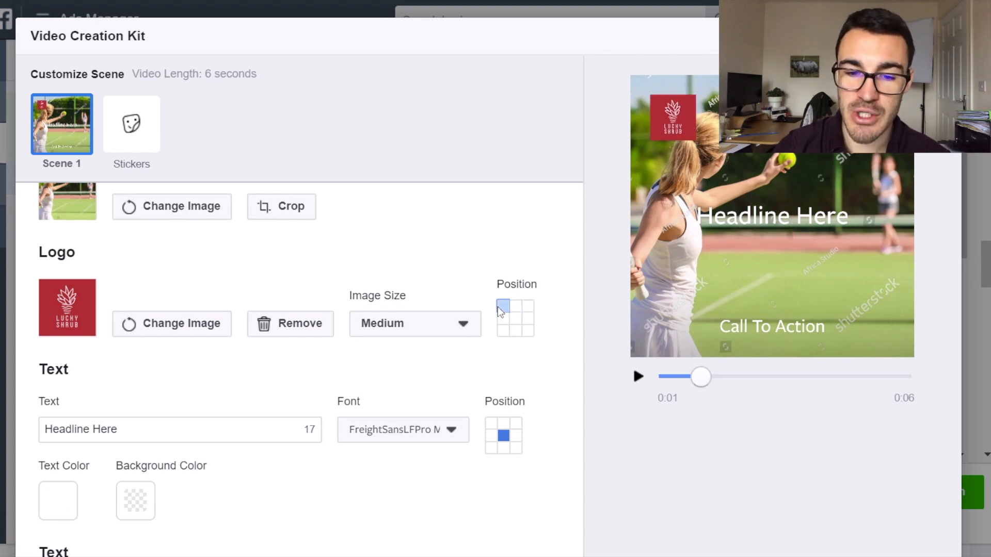
Try the Small and Large image sizes for the logo, and set it back to Medium.
click(463, 324)
click(398, 361)
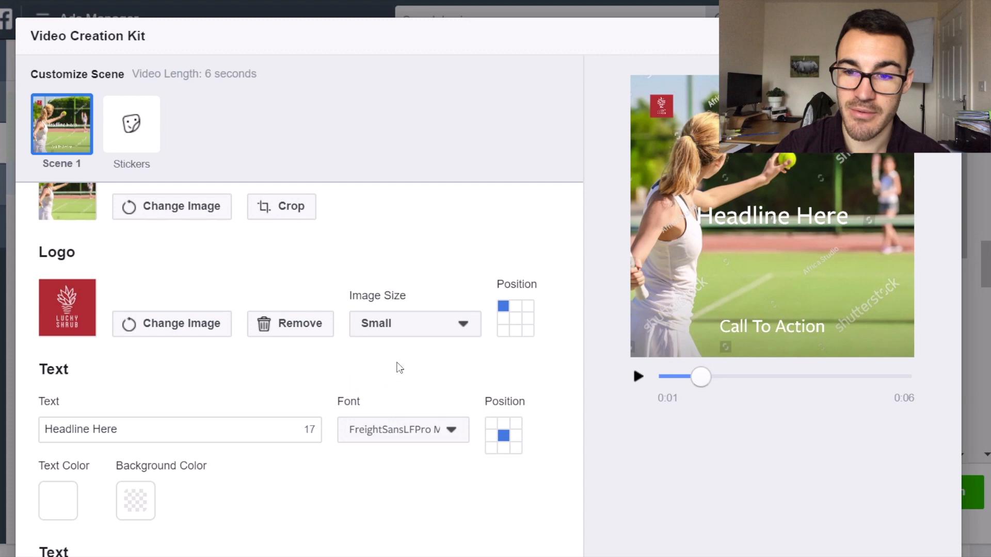
click(462, 324)
click(411, 416)
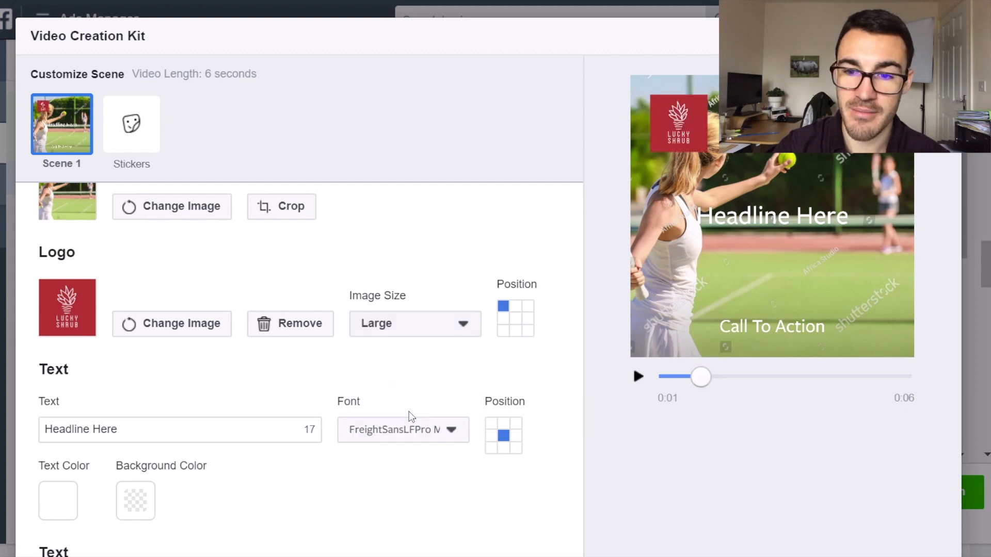
click(421, 332)
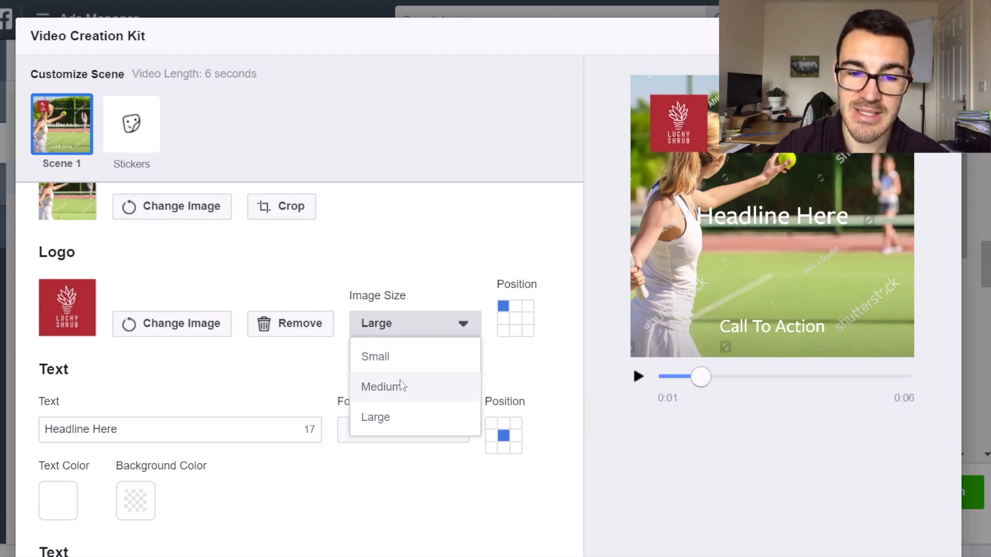
click(400, 386)
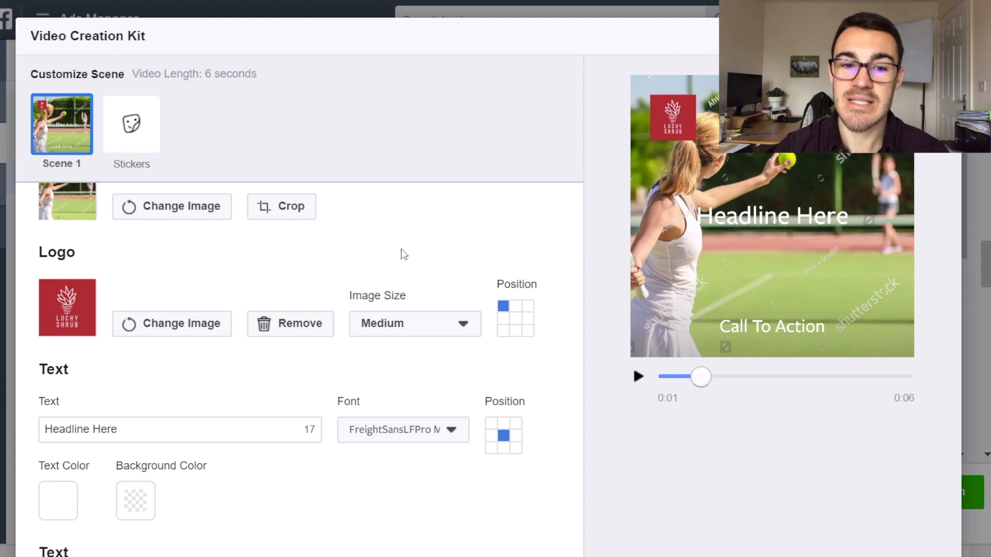
Replace the headline placeholder text with "Free Tennis Lessons".
scroll(404, 255, down, 1)
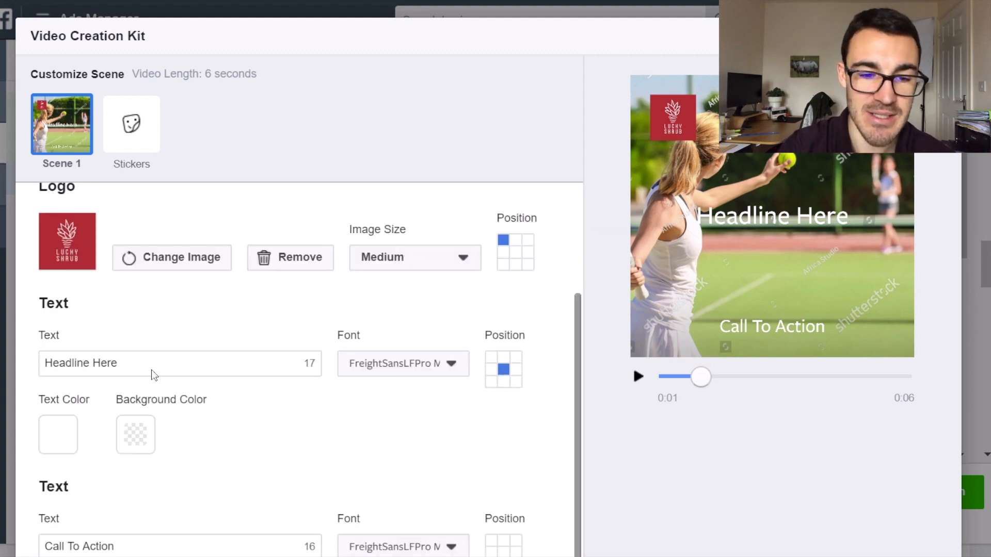
drag(150, 365, 26, 365)
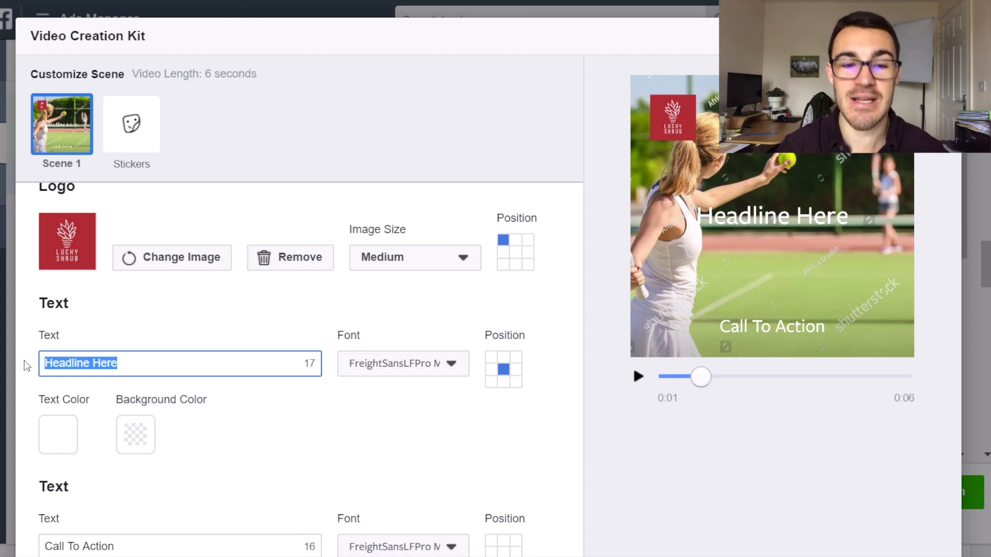
text(Fre)
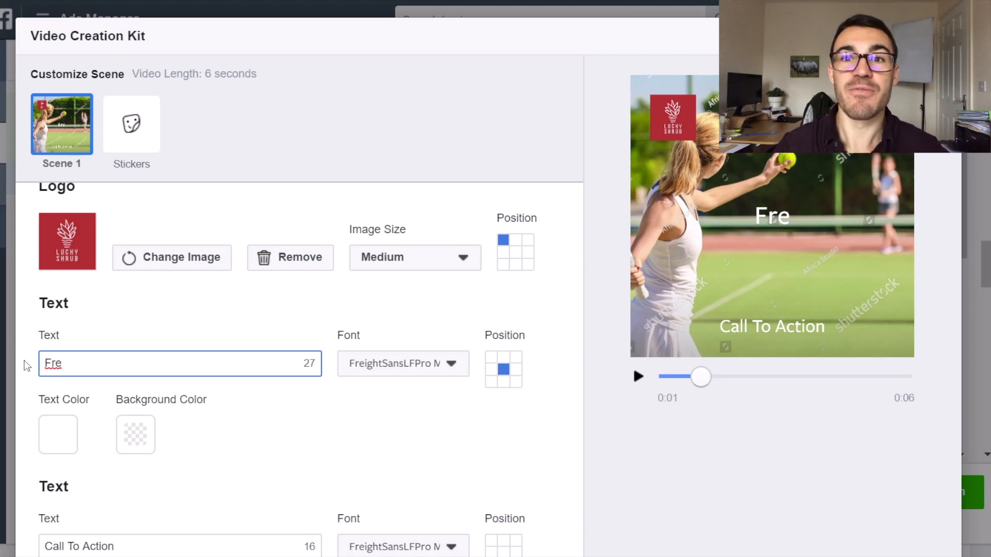
text(e Ten)
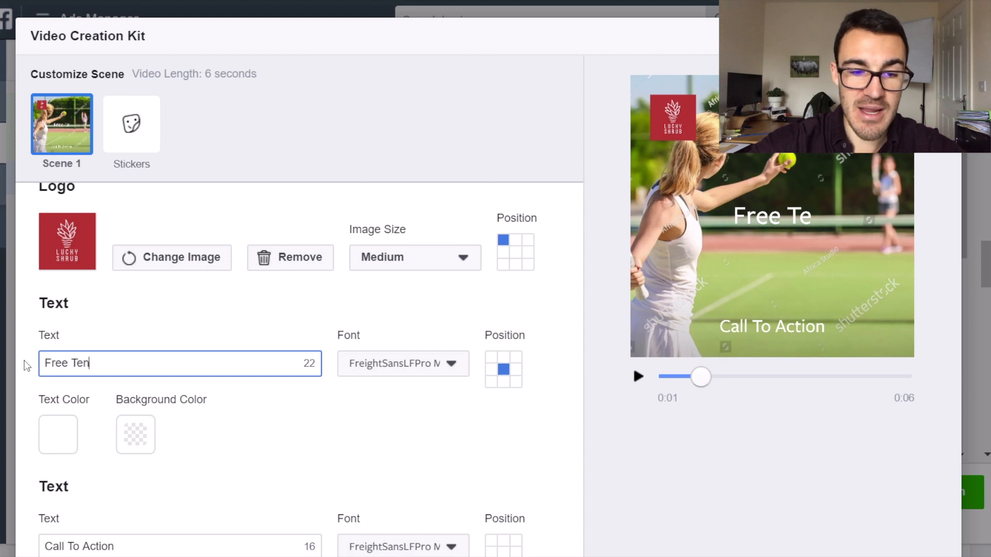
text(nis Lessons)
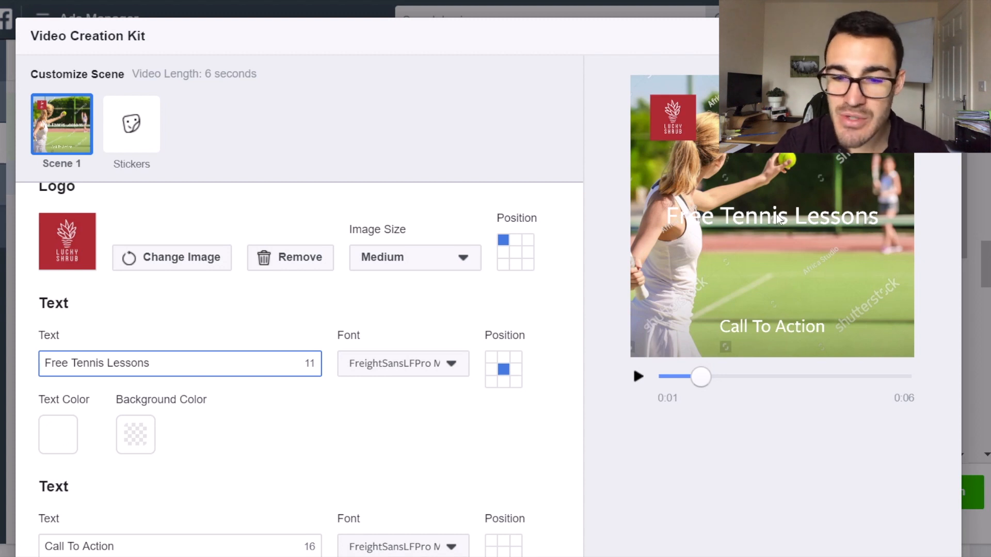
Give the headline a background color, trying red #EB0000 and shifting the hue to blue #007DEB.
click(135, 445)
drag(310, 363, 340, 363)
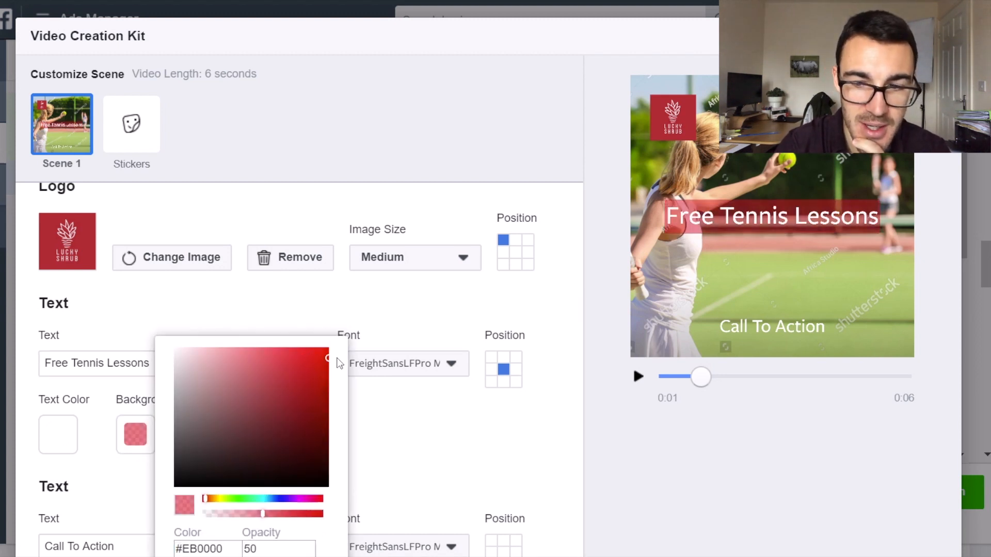
scroll(265, 410, down, 1)
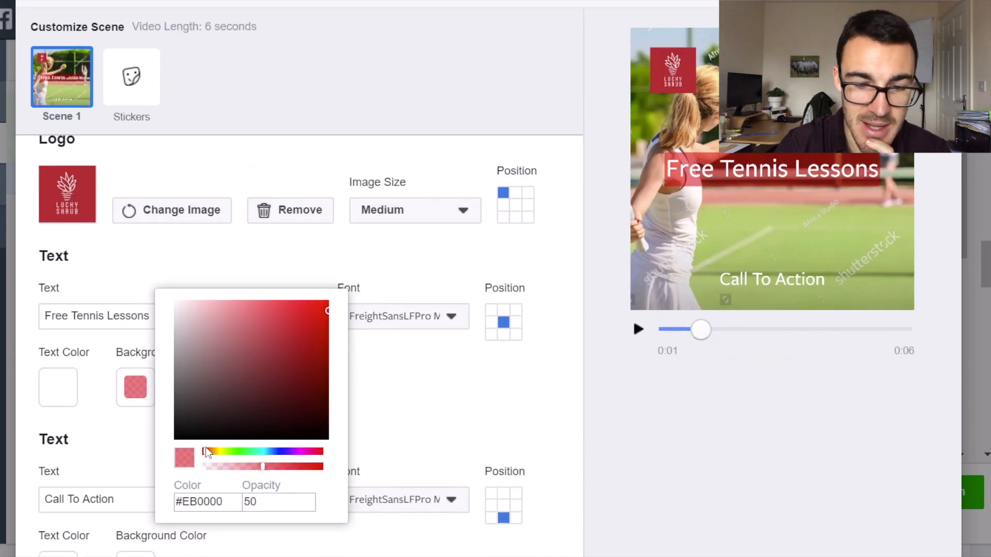
drag(206, 454, 250, 454)
drag(253, 503, 271, 503)
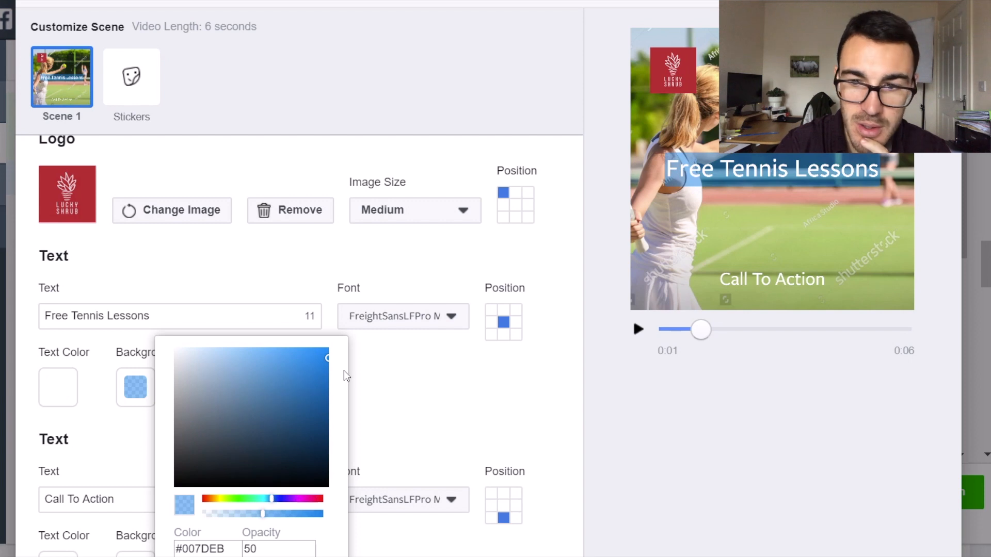
Darken the headline's background color to #004F95 and raise its opacity to about 80.
drag(329, 359, 335, 411)
scroll(335, 406, down, 1)
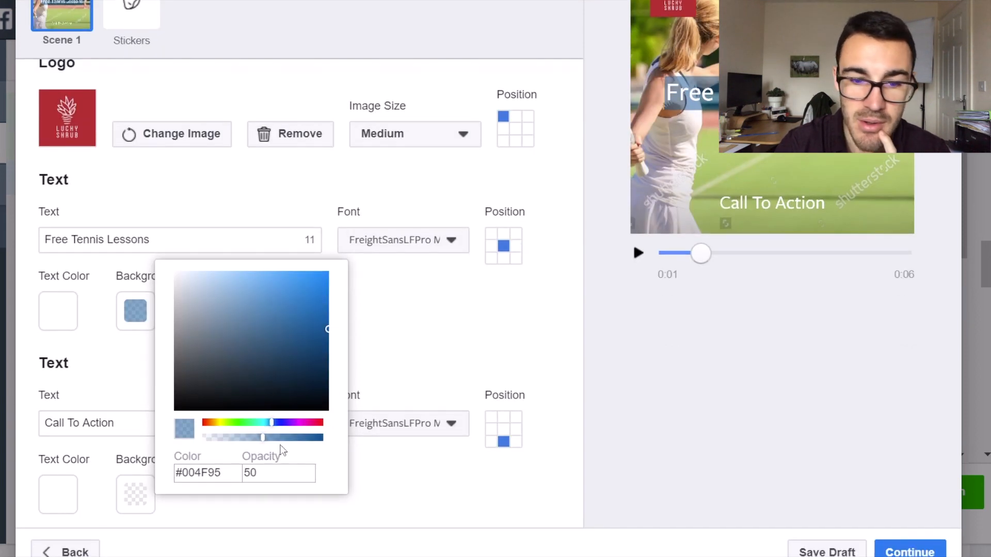
drag(264, 440, 299, 472)
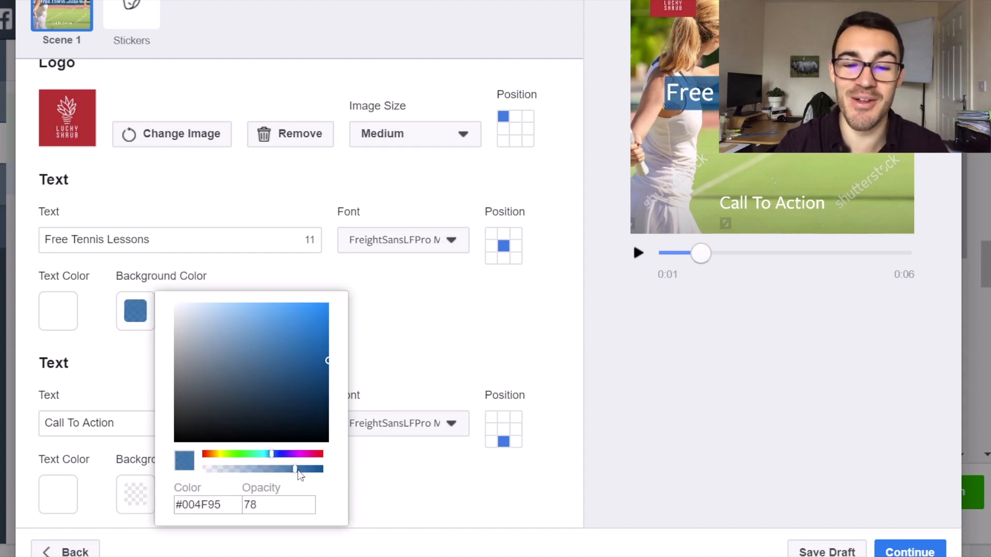
drag(301, 475, 305, 475)
scroll(471, 381, up, 2)
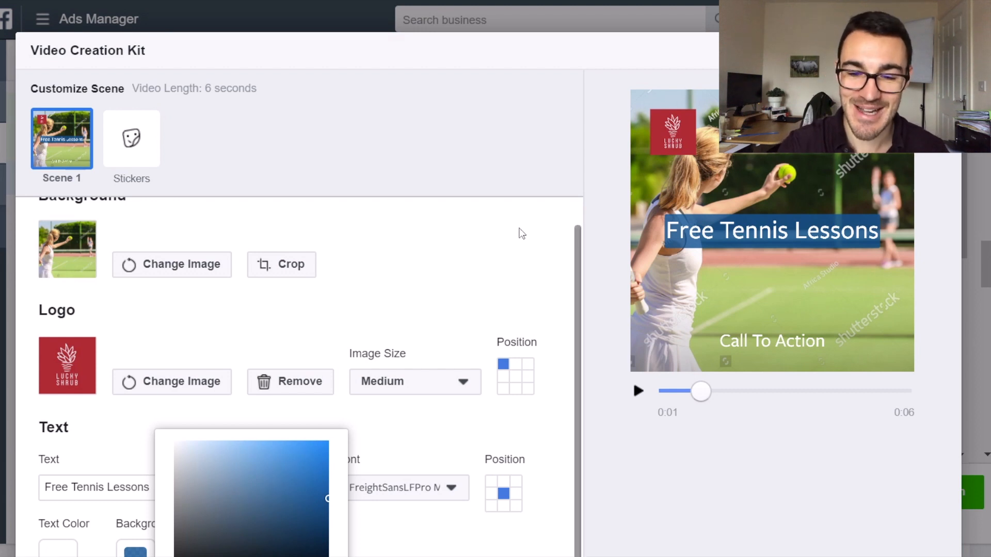
click(521, 233)
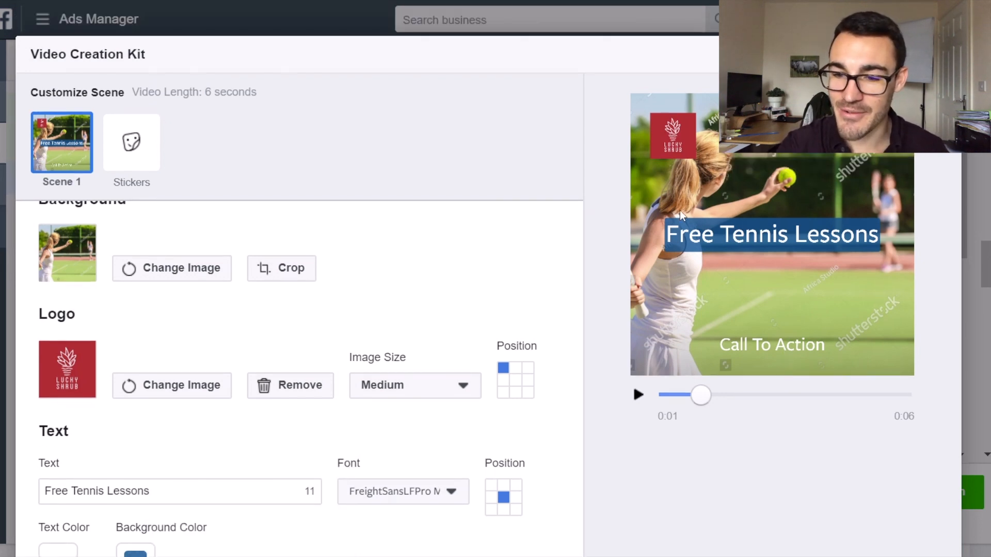
Try FreightSansLFPro Bold and Archivo Black Regular for the headline, and set its font to Arimo Regular.
scroll(430, 281, down, 2)
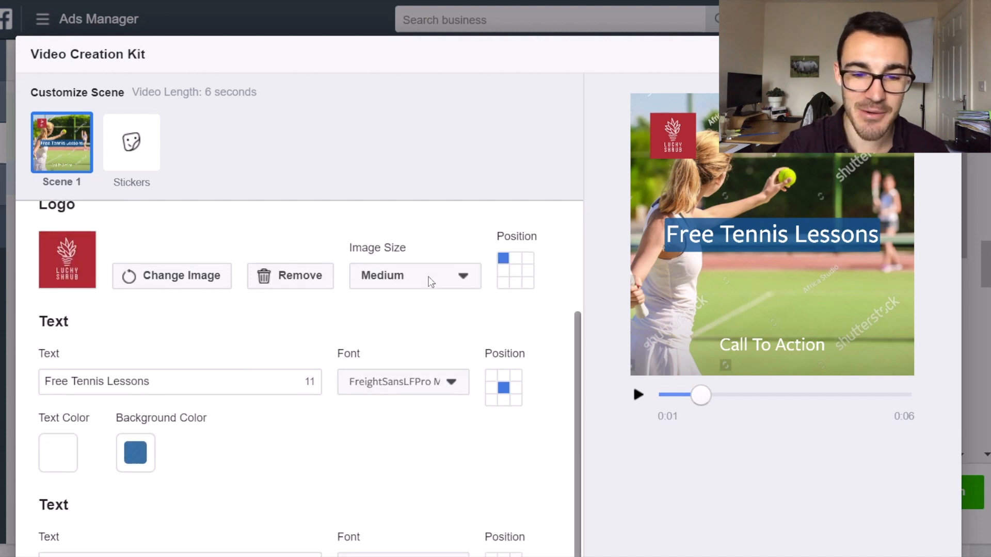
click(451, 381)
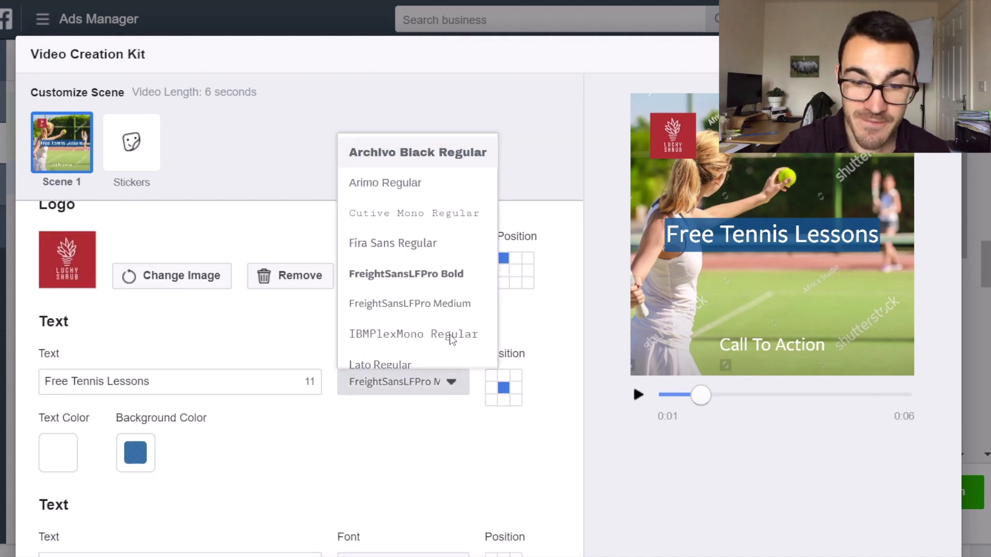
scroll(439, 309, down, 1)
click(432, 263)
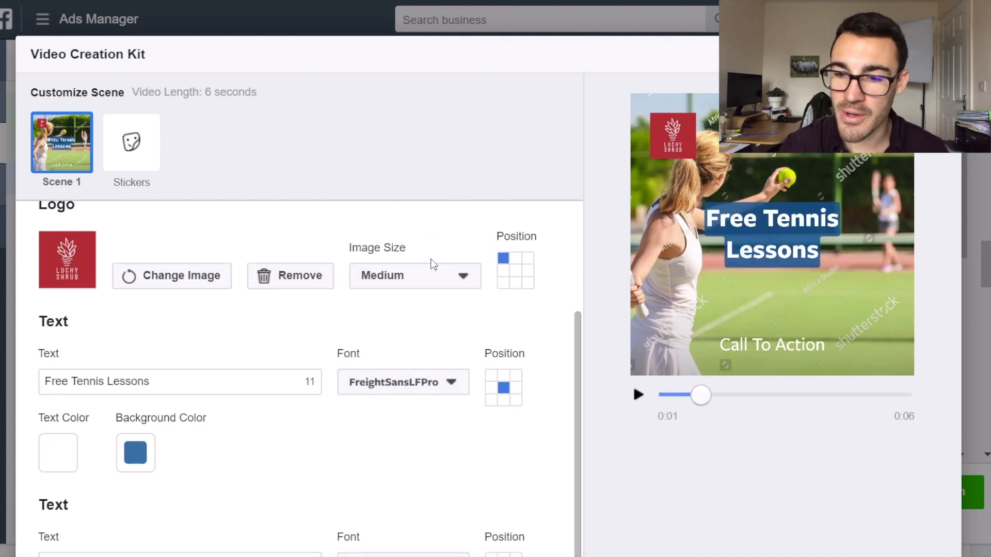
click(444, 381)
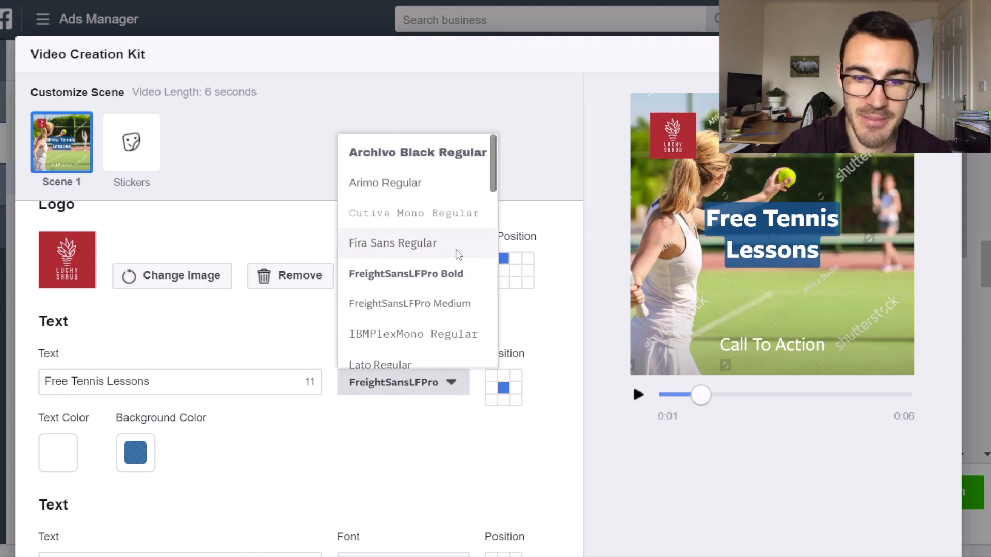
click(441, 162)
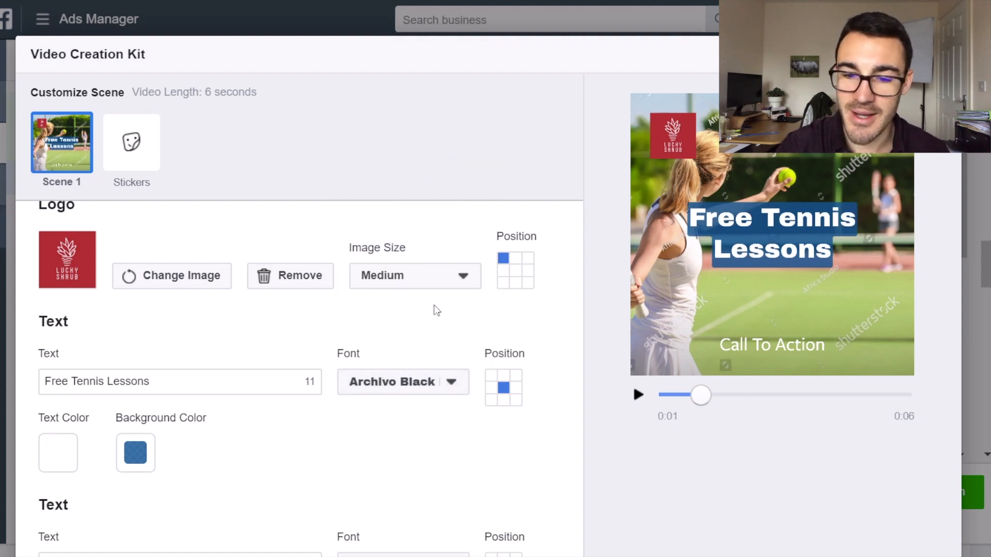
click(449, 382)
click(425, 182)
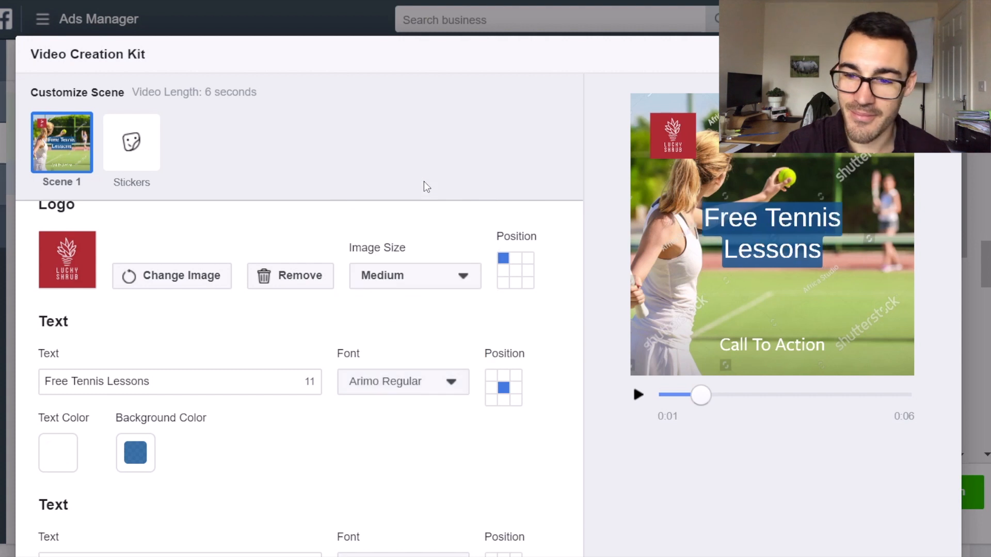
Try the headline at several positions around the scene's center, and return it to the center.
click(319, 392)
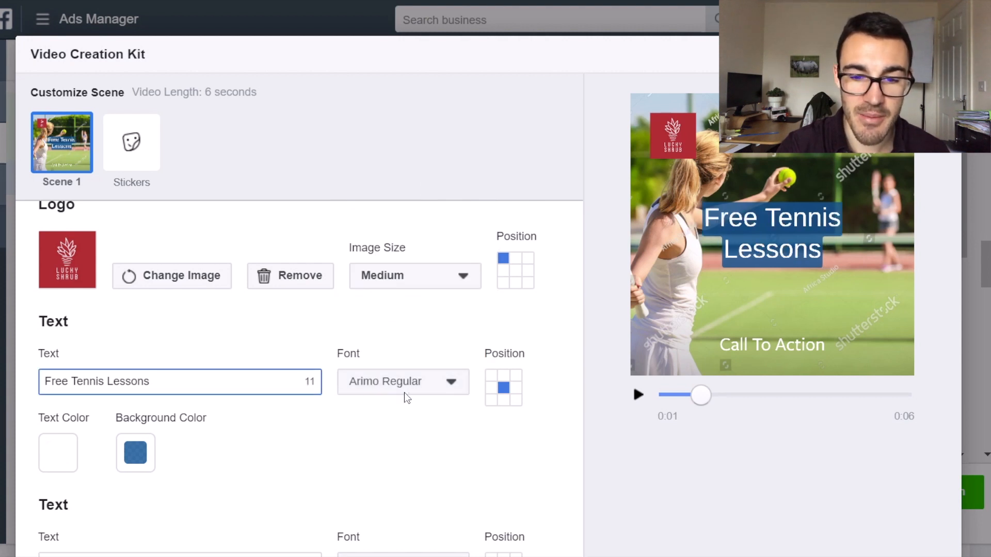
click(503, 375)
click(516, 387)
click(515, 400)
click(505, 401)
click(503, 388)
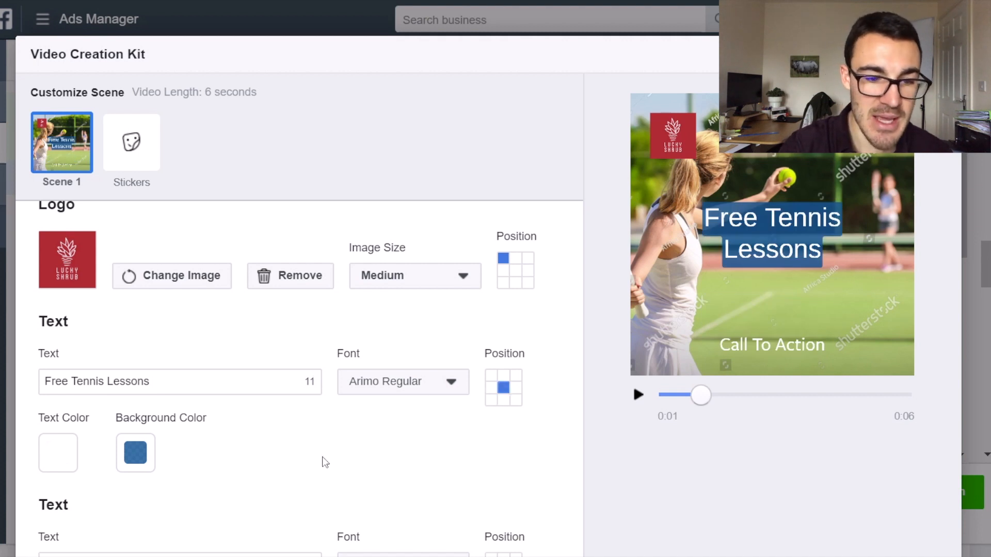
click(59, 453)
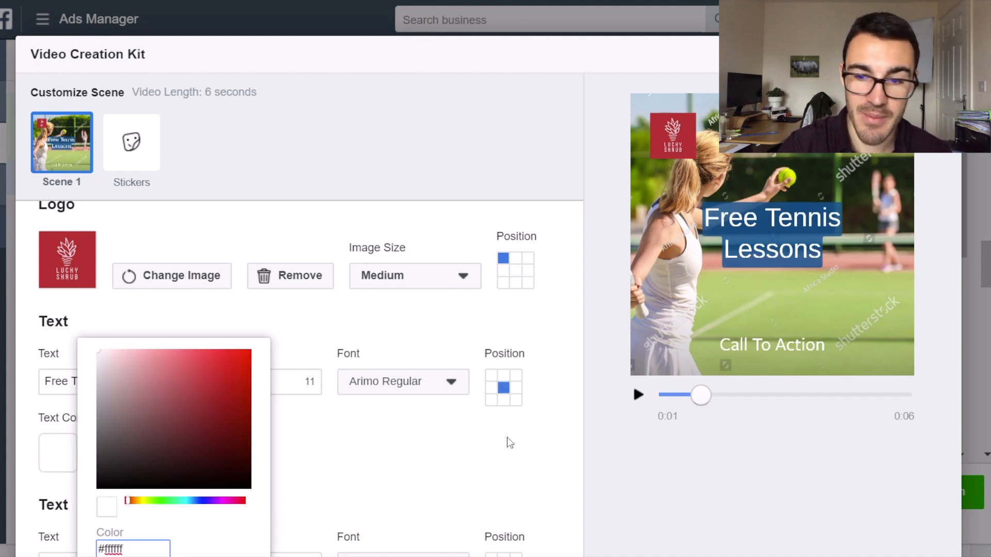
click(467, 469)
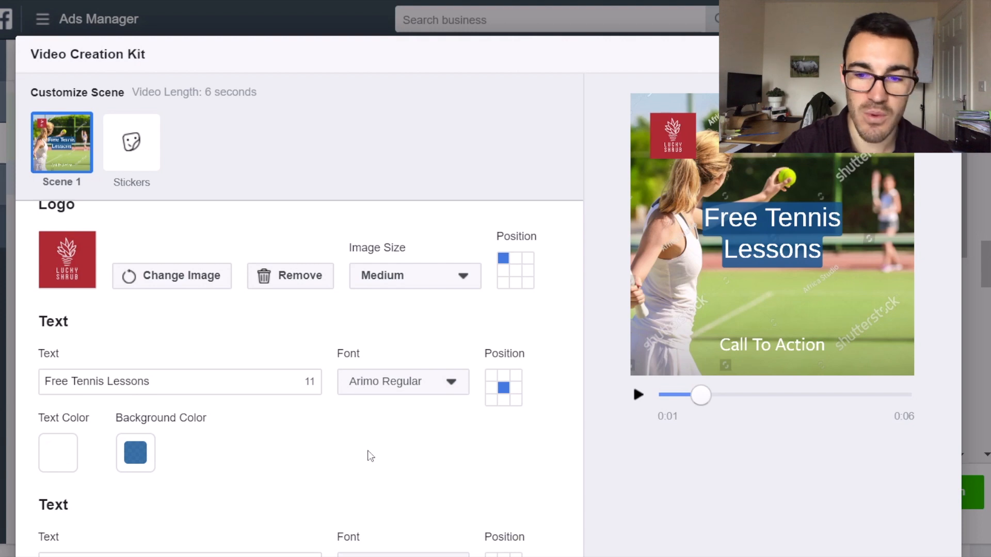
scroll(727, 336, down, 4)
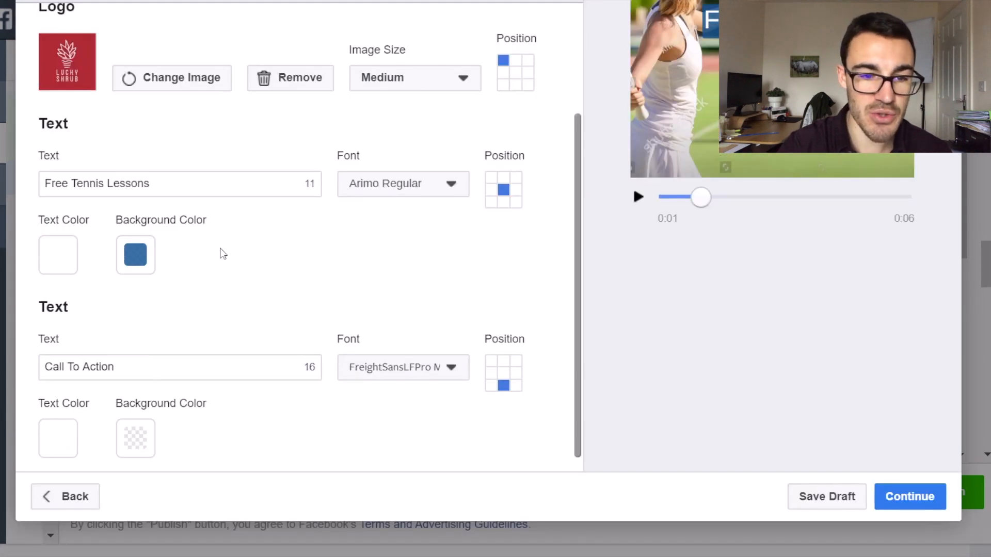
scroll(765, 305, up, 1)
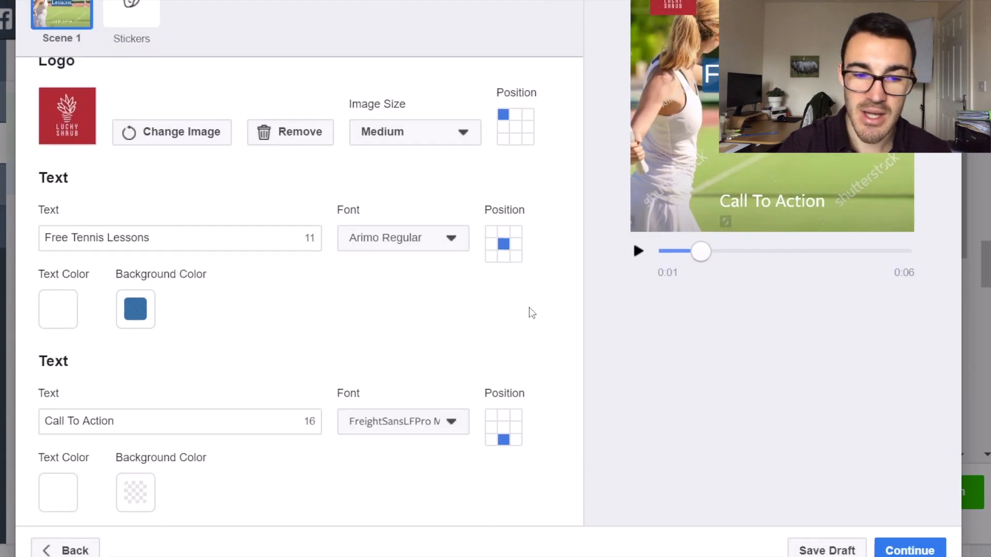
Replace the "Call To Action" text with "Click Here To Book Your Free L", after checking the start of the video preview.
drag(706, 253, 669, 256)
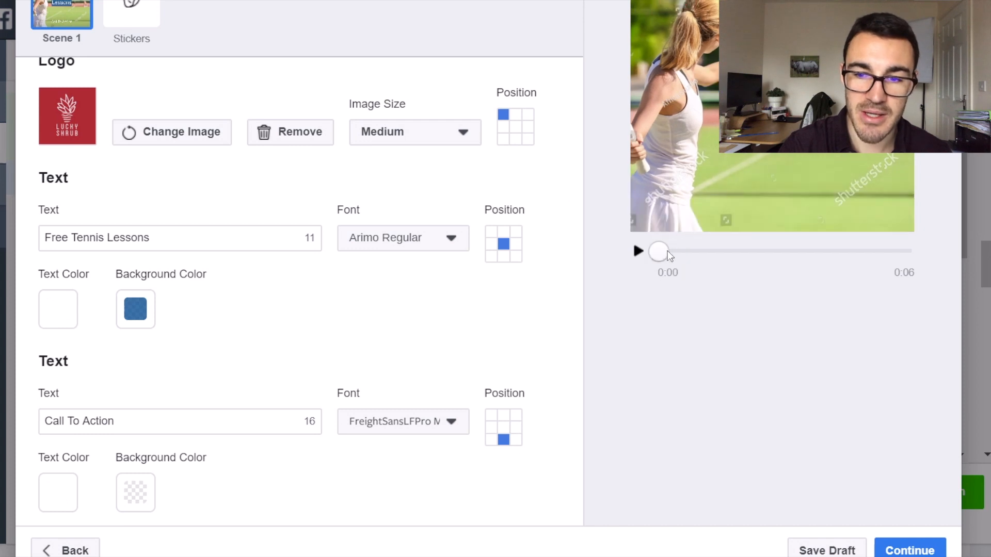
drag(120, 422, 44, 422)
scroll(478, 359, up, 1)
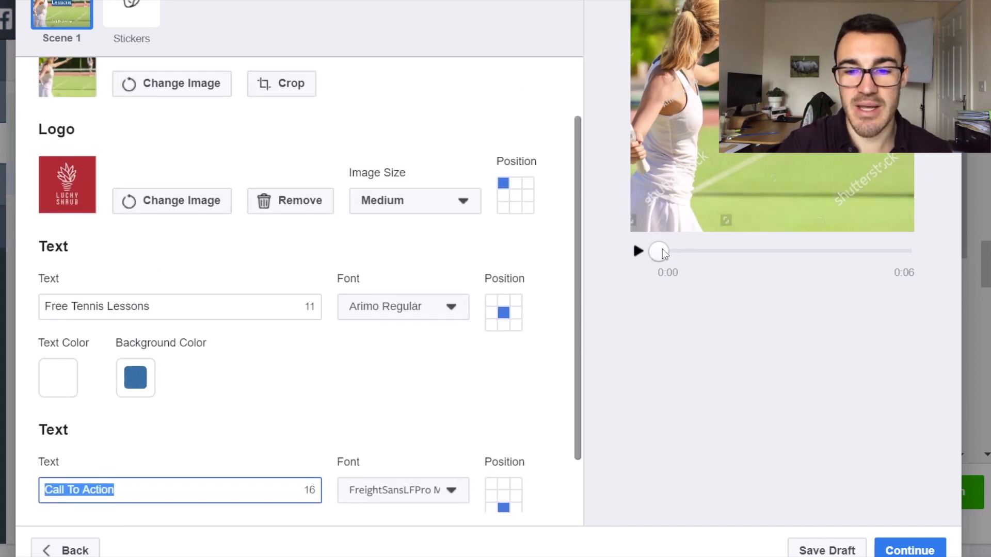
drag(661, 252, 700, 251)
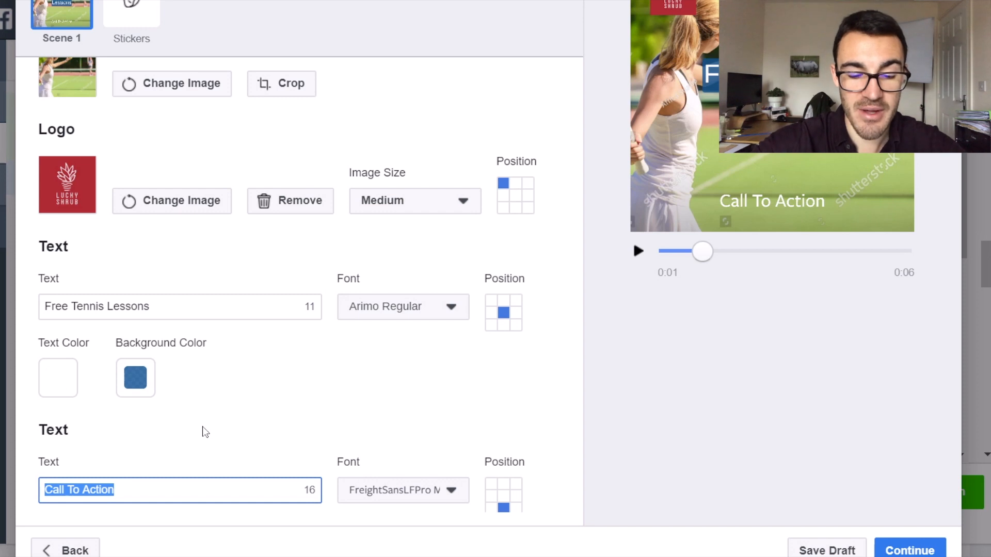
key(BackSpace)
text(ck Here To )
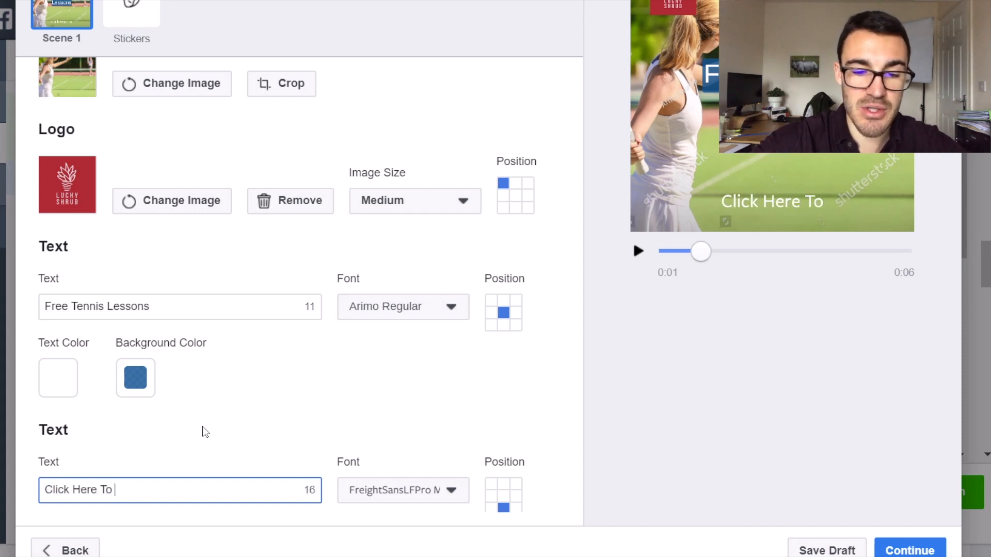
text(Book Your F)
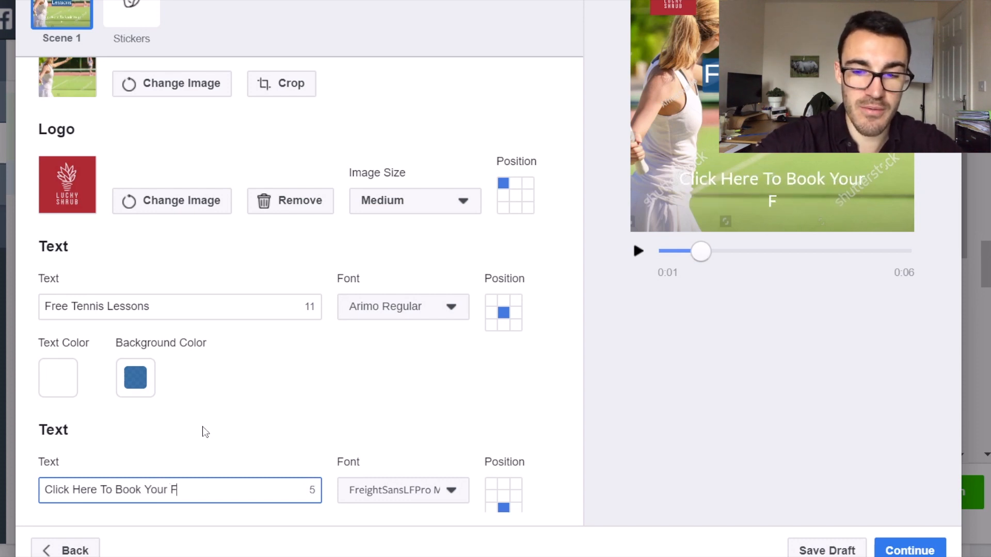
text(ree L)
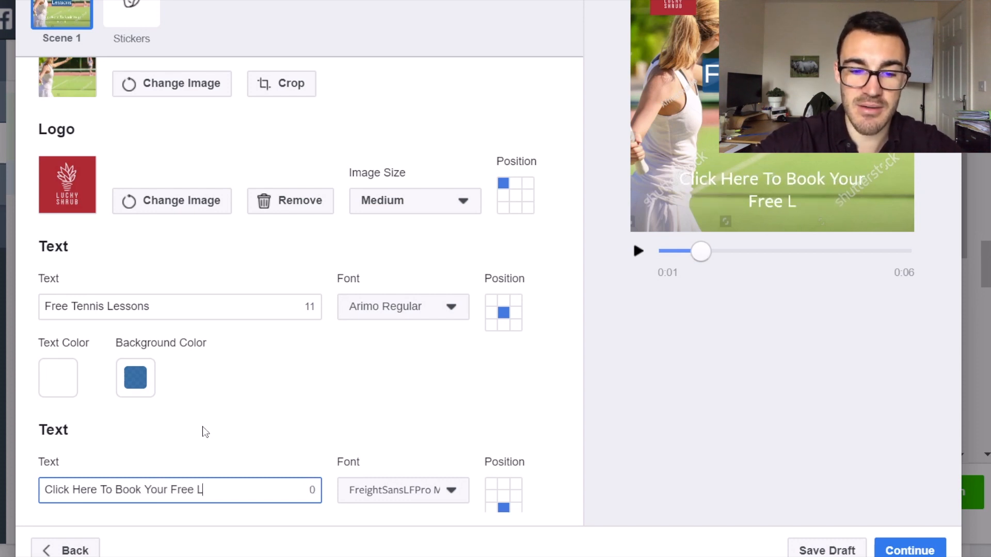
Reword the call-to-action text as "Book A Free Lesson in Bristol".
drag(207, 493, 41, 492)
key(BackSpace)
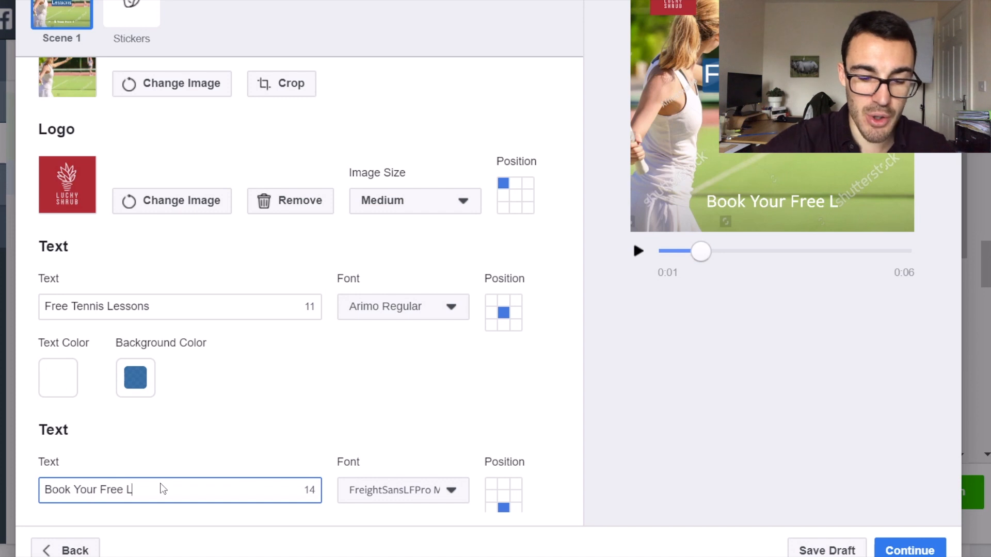
text(esson in)
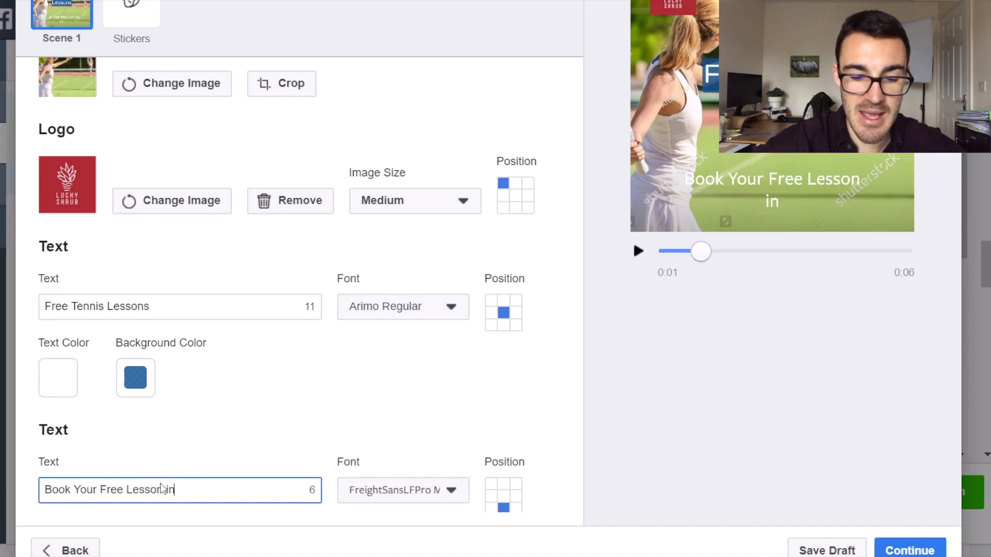
text( Brist)
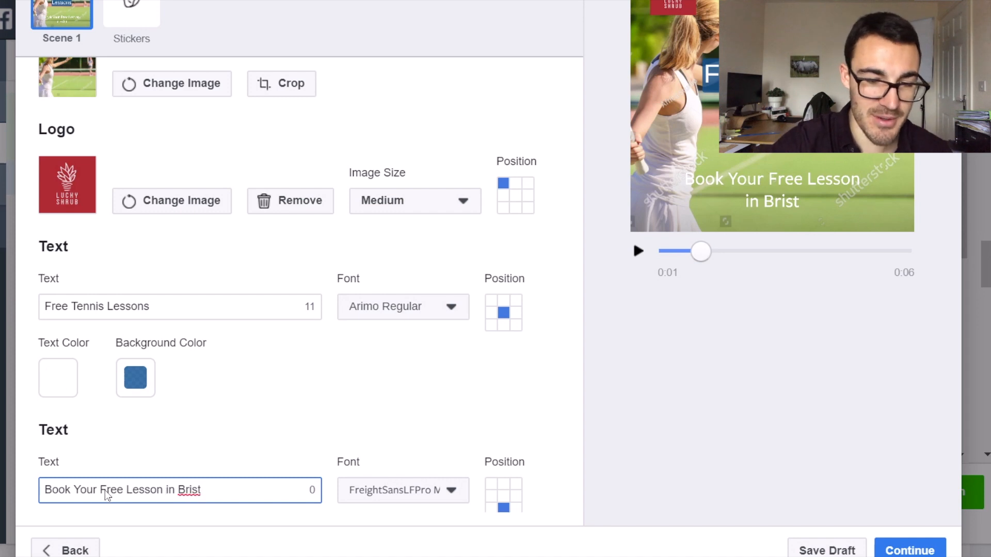
drag(101, 496, 75, 494)
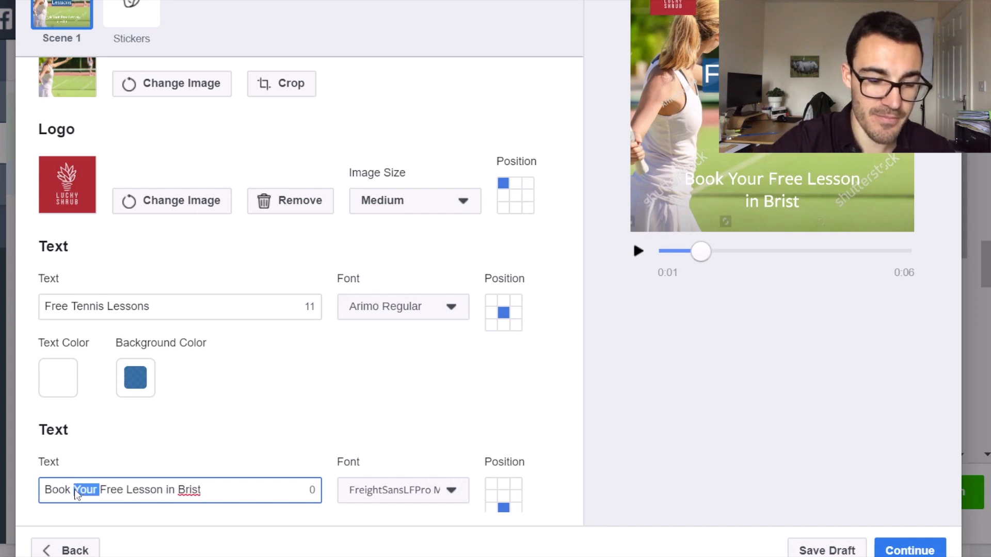
text(A)
text(ol)
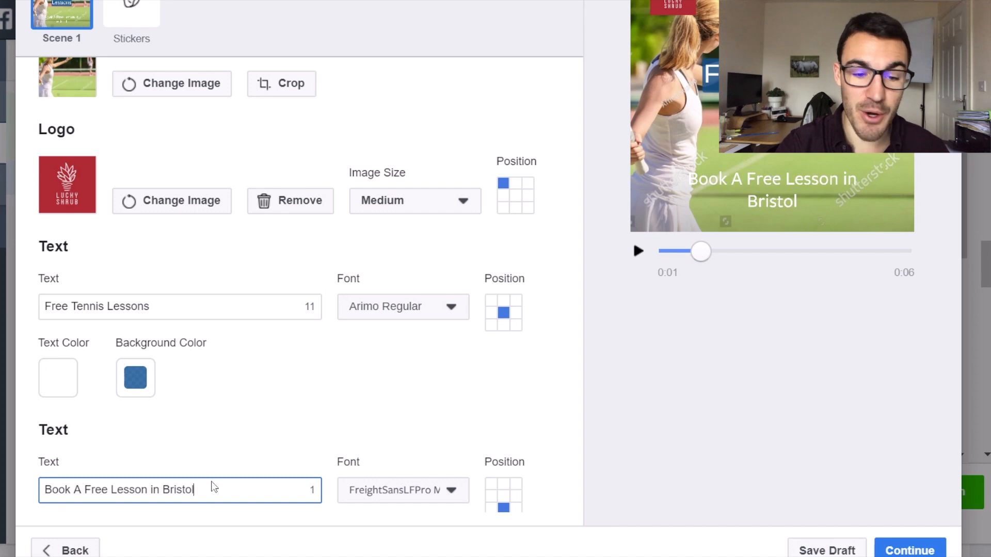
scroll(316, 455, down, 1)
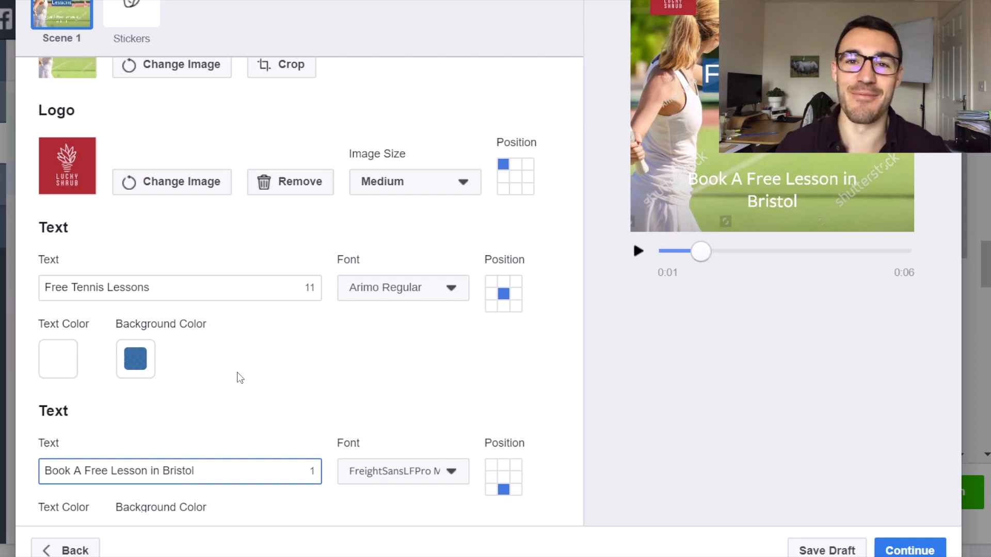
scroll(240, 378, down, 2)
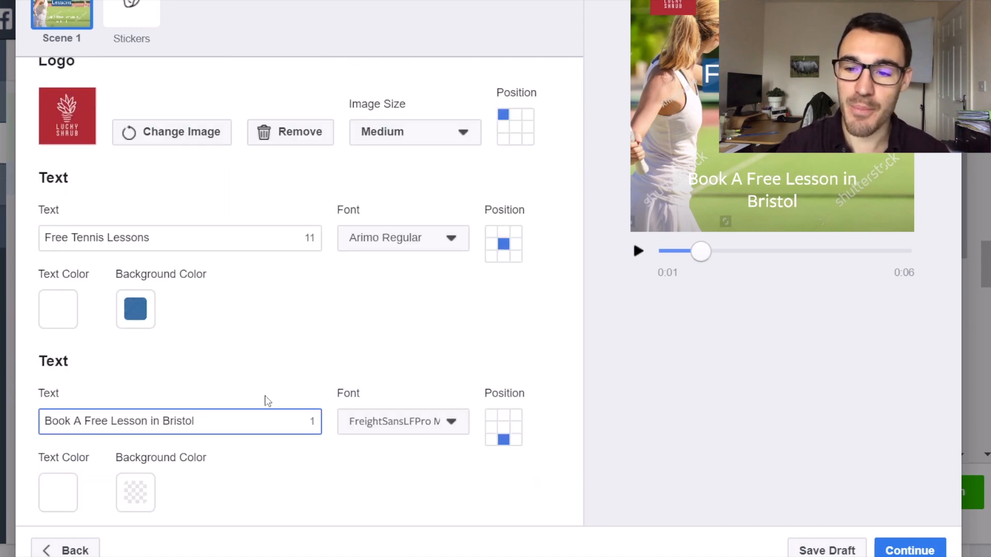
scroll(413, 336, up, 3)
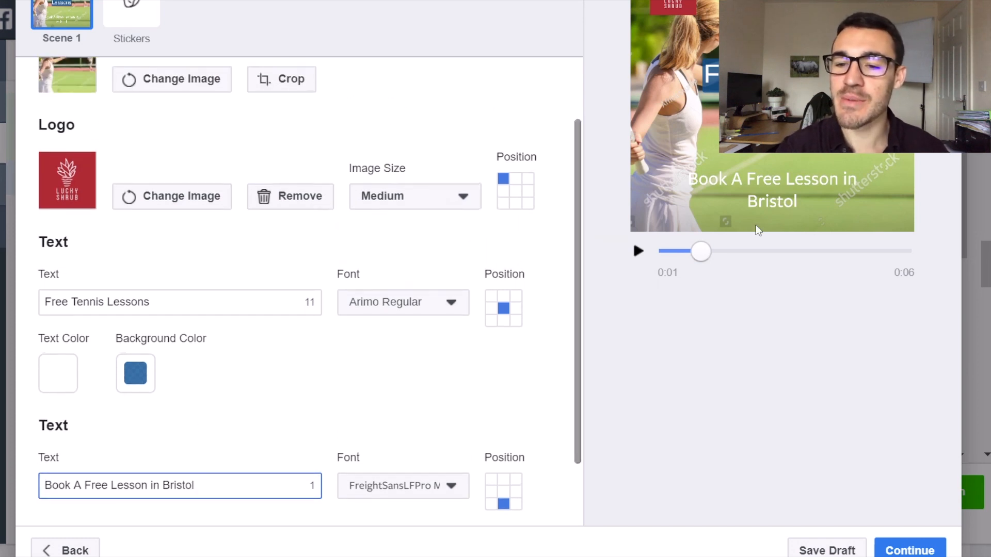
scroll(619, 279, up, 4)
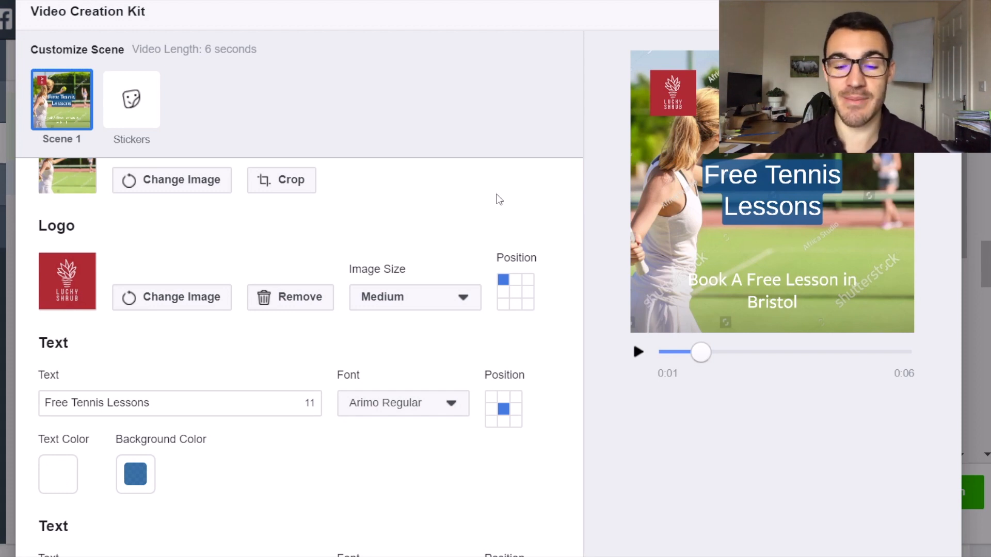
Try the call-to-action text at the middle-left of the scene, and return it to the bottom center.
scroll(499, 200, down, 1)
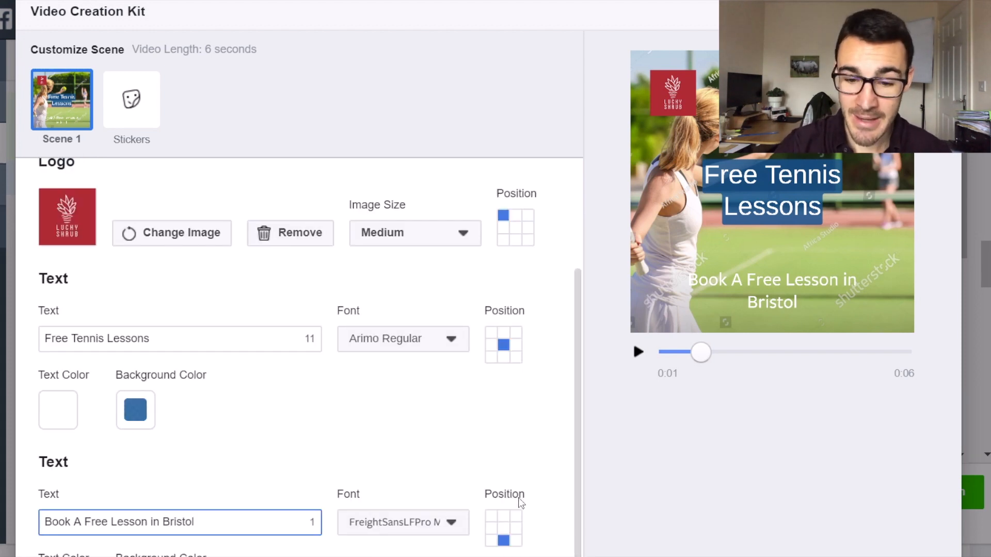
click(515, 542)
click(504, 540)
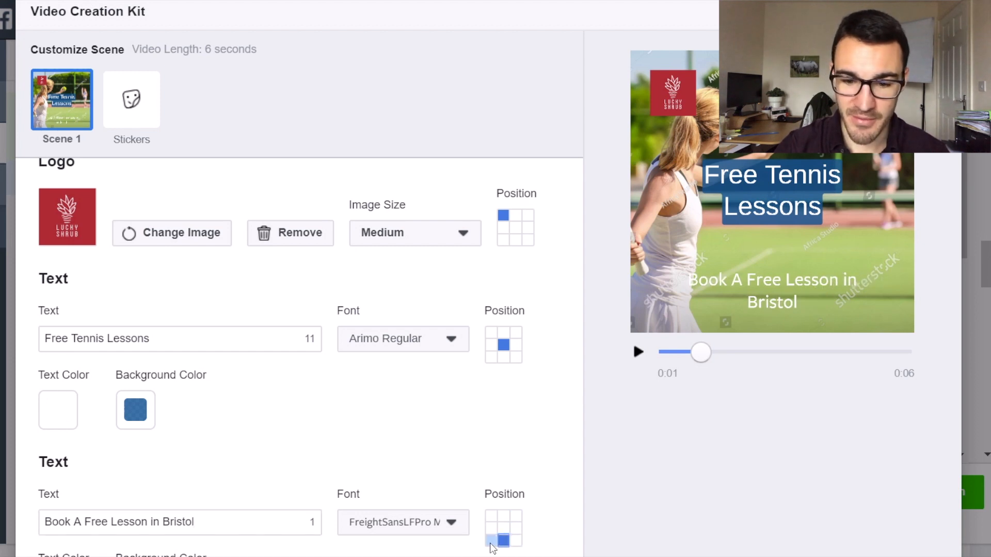
click(492, 538)
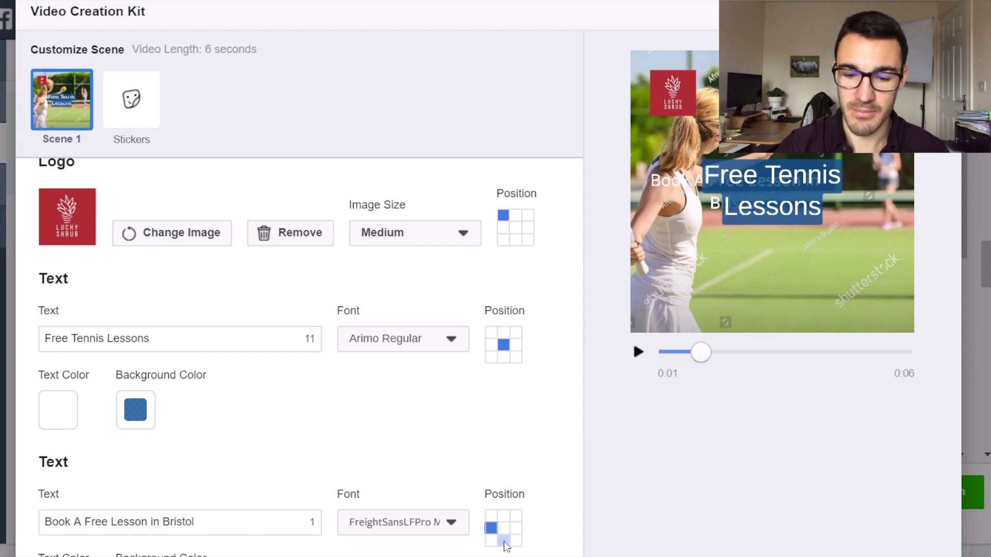
click(503, 540)
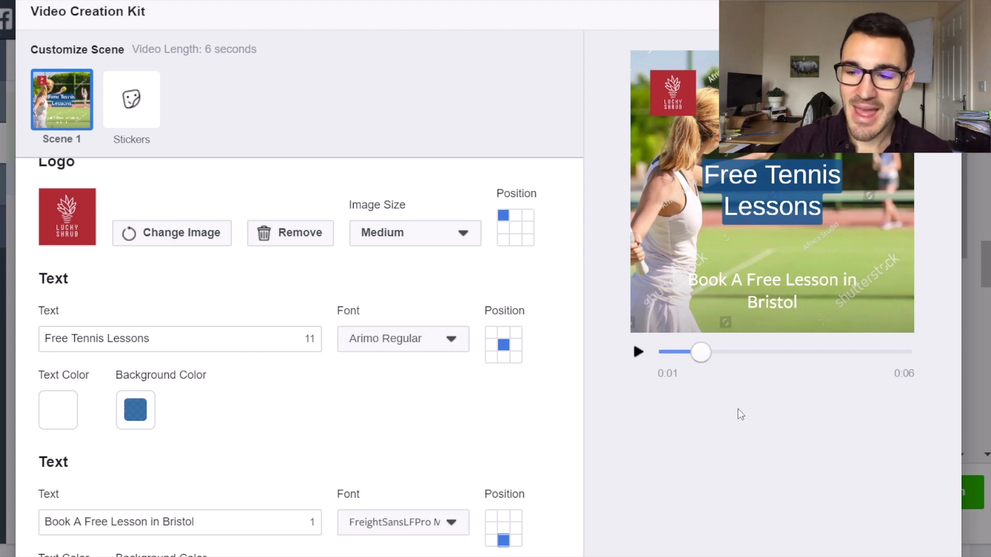
Give the "Book A Free Lesson in Bristol" text a bright red background at 50 opacity.
scroll(465, 279, down, 3)
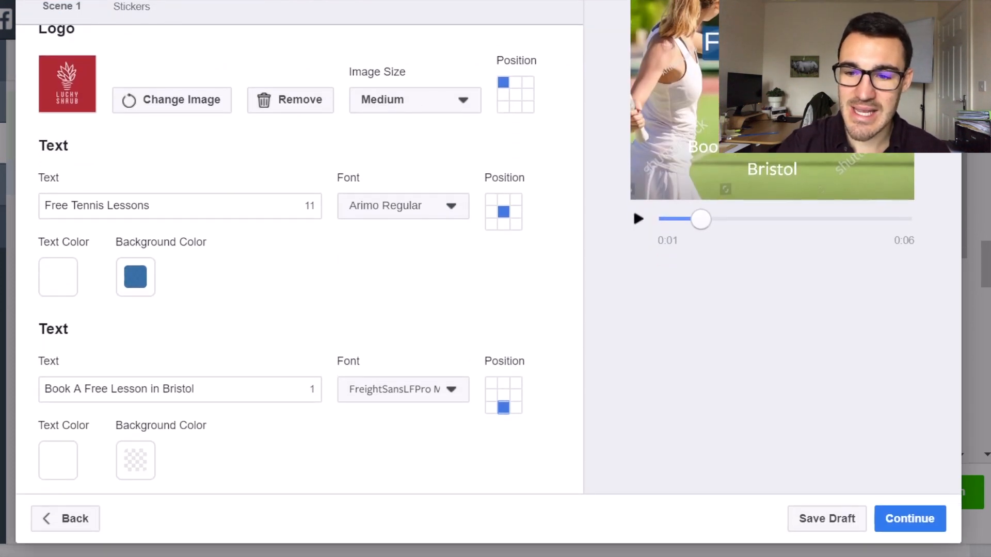
click(135, 471)
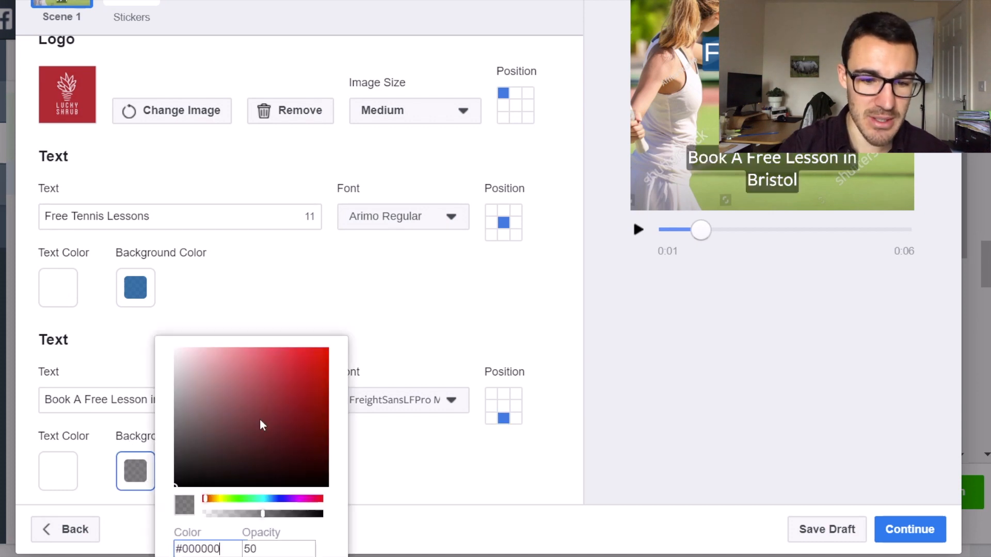
drag(297, 386, 337, 339)
click(419, 328)
Change the "Free Tennis Lessons" headline's background color to red #FF0606 with an opacity of 50.
scroll(798, 287, up, 2)
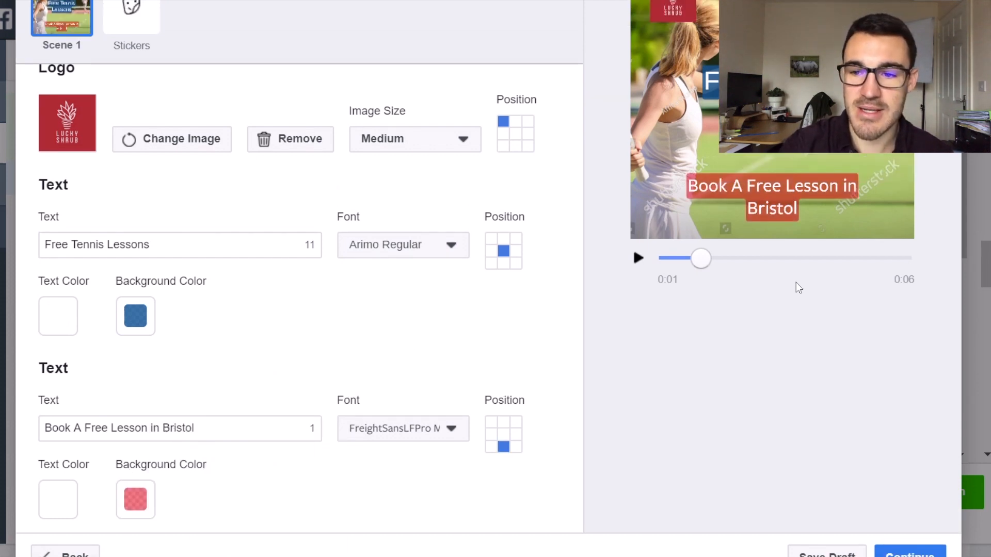
scroll(797, 287, up, 1)
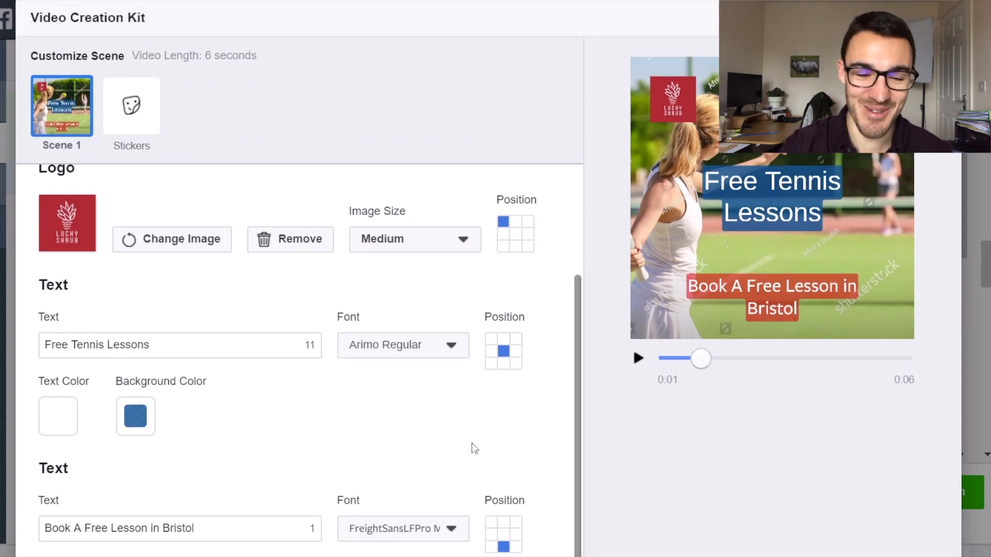
click(151, 421)
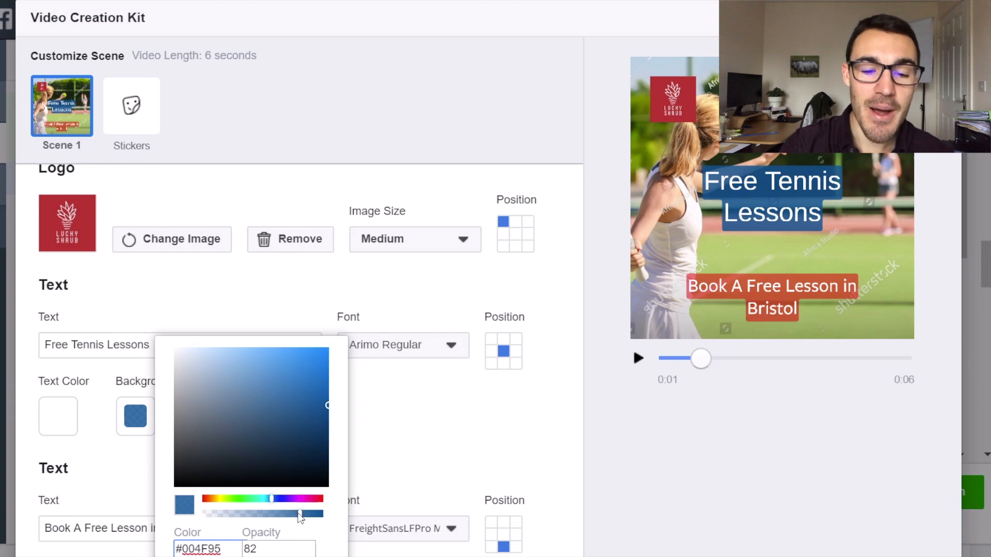
click(206, 498)
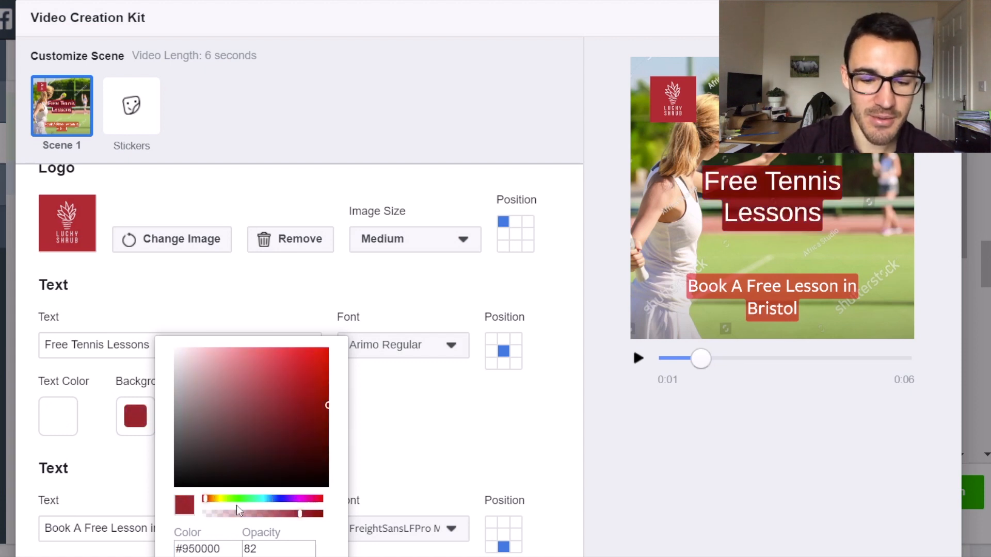
drag(302, 514, 264, 517)
scroll(297, 403, down, 1)
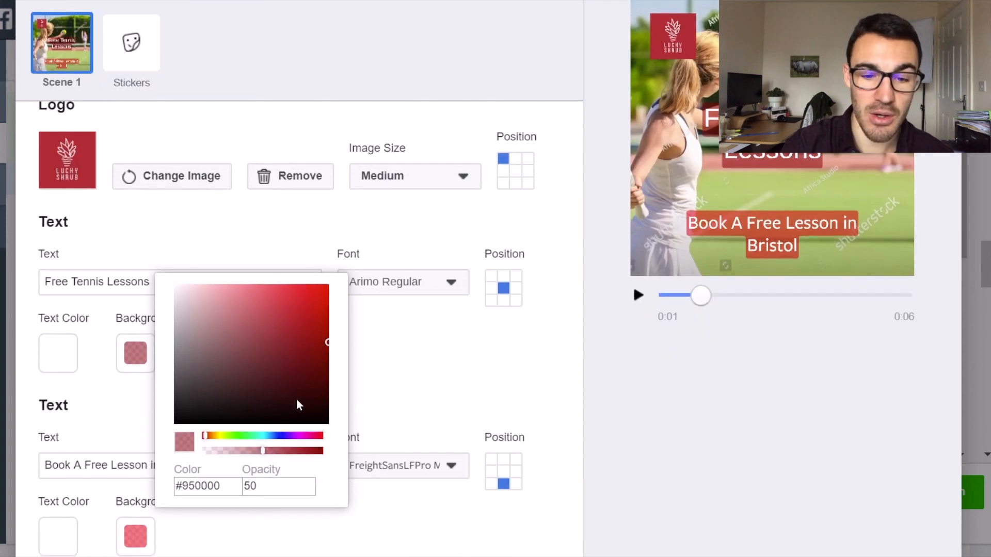
drag(328, 341, 325, 297)
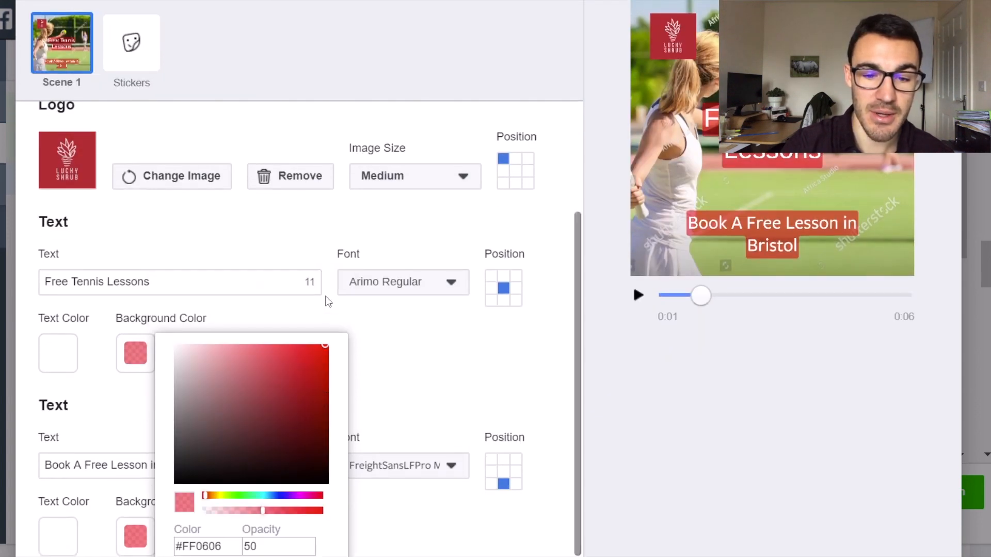
click(468, 342)
scroll(436, 327, up, 1)
scroll(436, 323, down, 1)
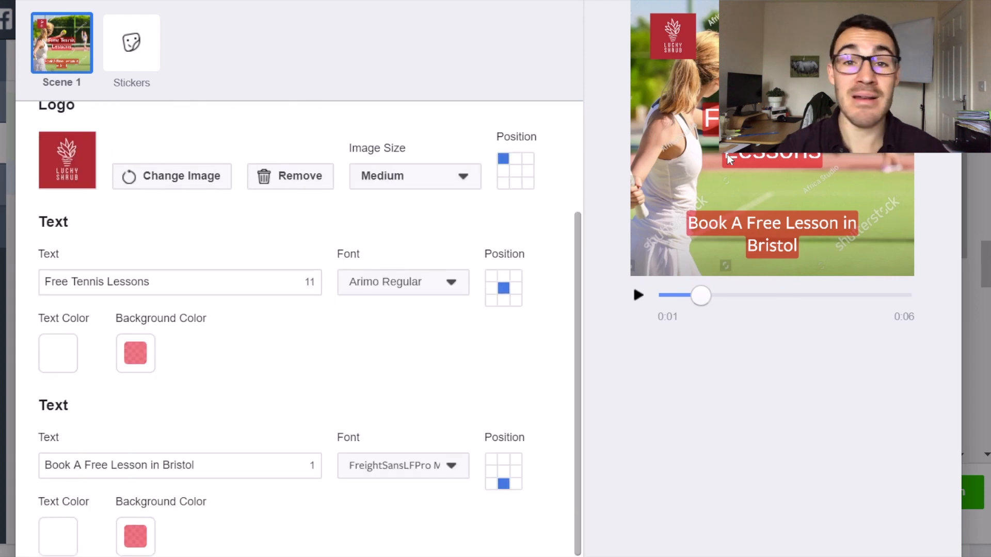
click(394, 282)
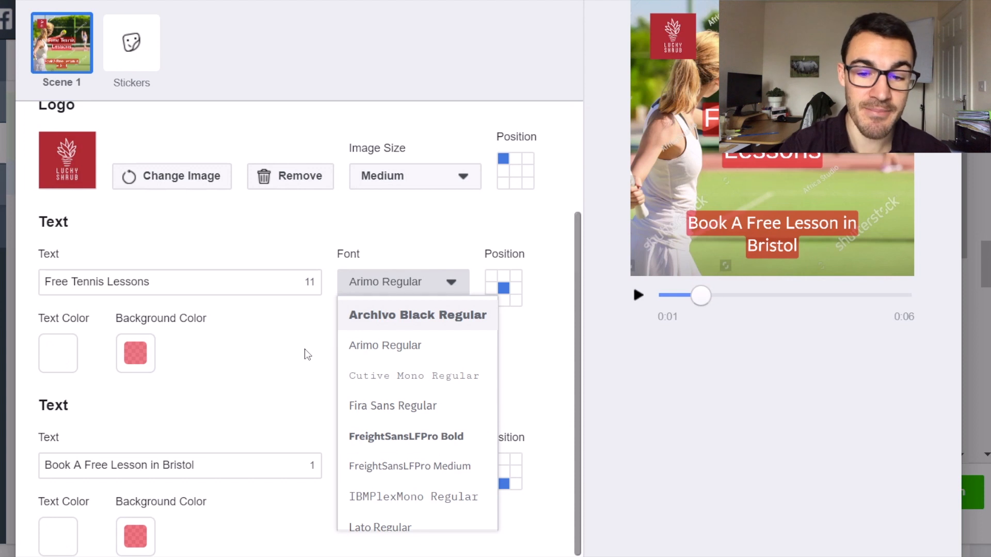
click(266, 340)
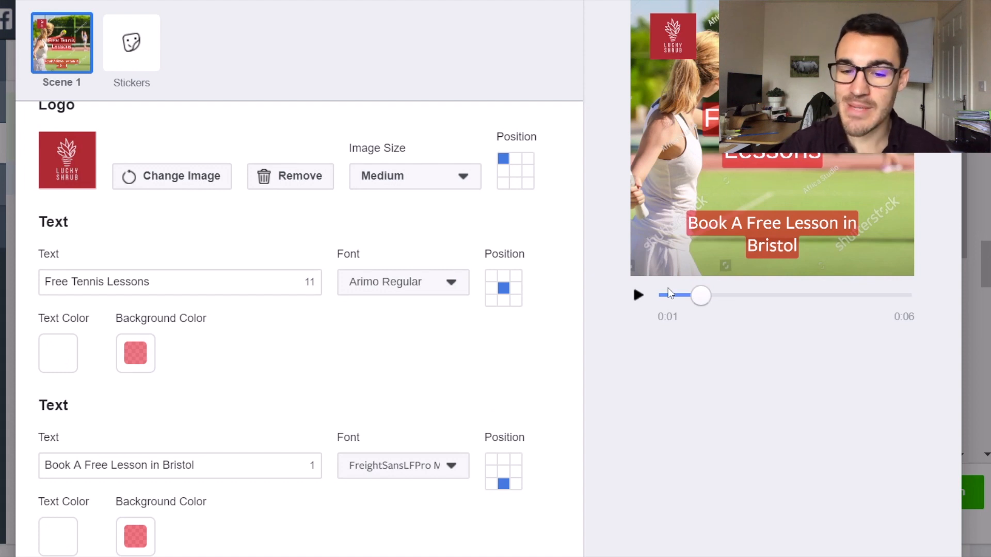
scroll(643, 405, down, 2)
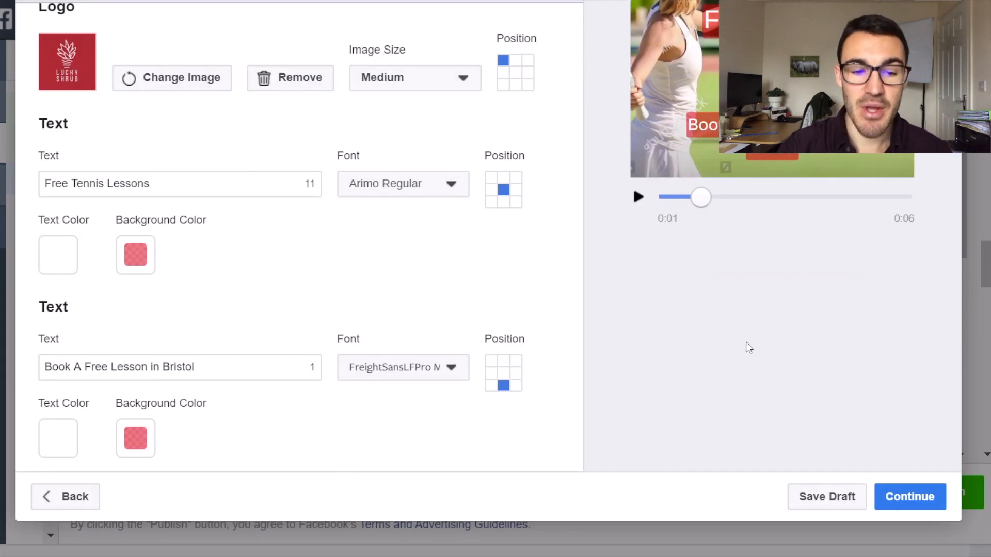
Play the tennis video preview and replay it from the start to check the logo, headline and call-to-action timing.
scroll(749, 348, up, 4)
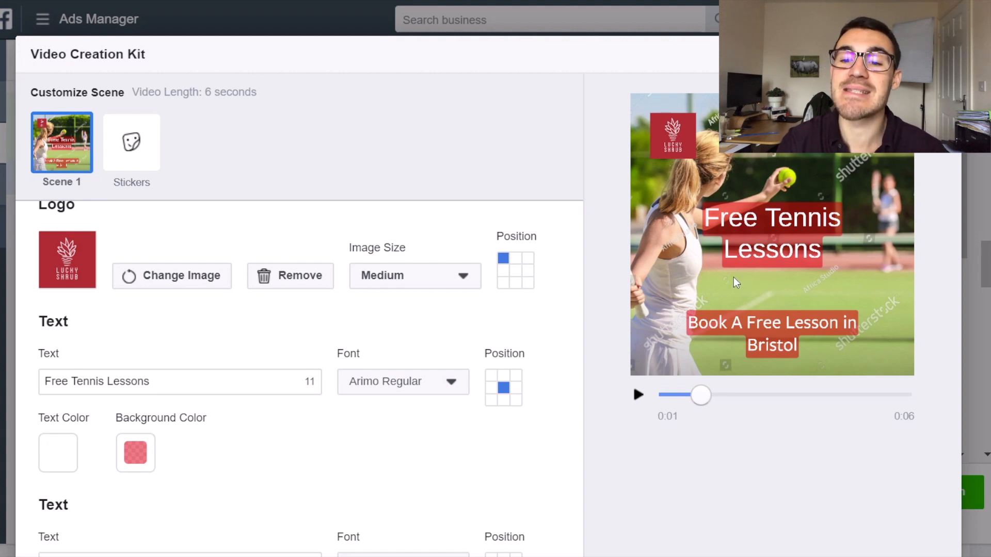
click(638, 394)
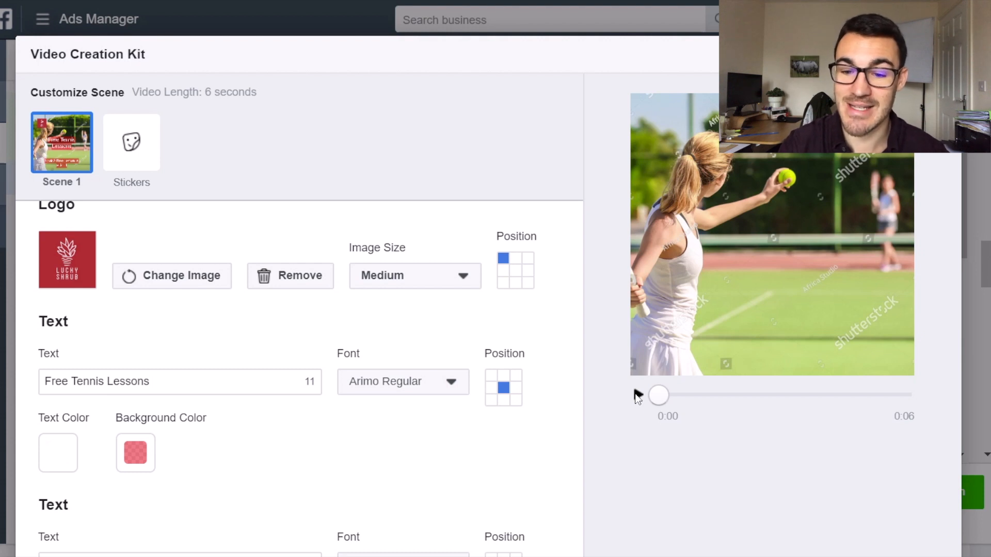
click(638, 396)
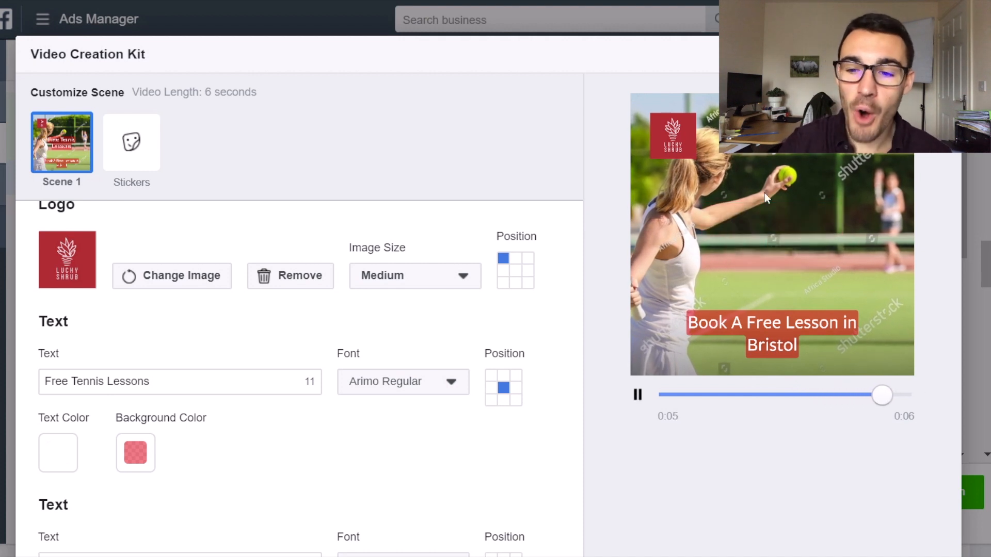
drag(911, 397, 639, 392)
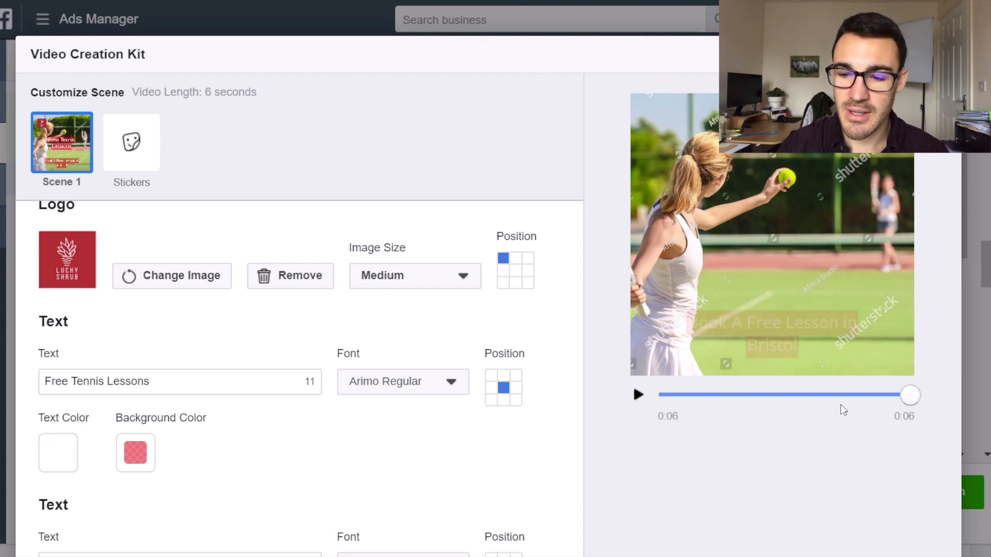
drag(912, 396, 661, 396)
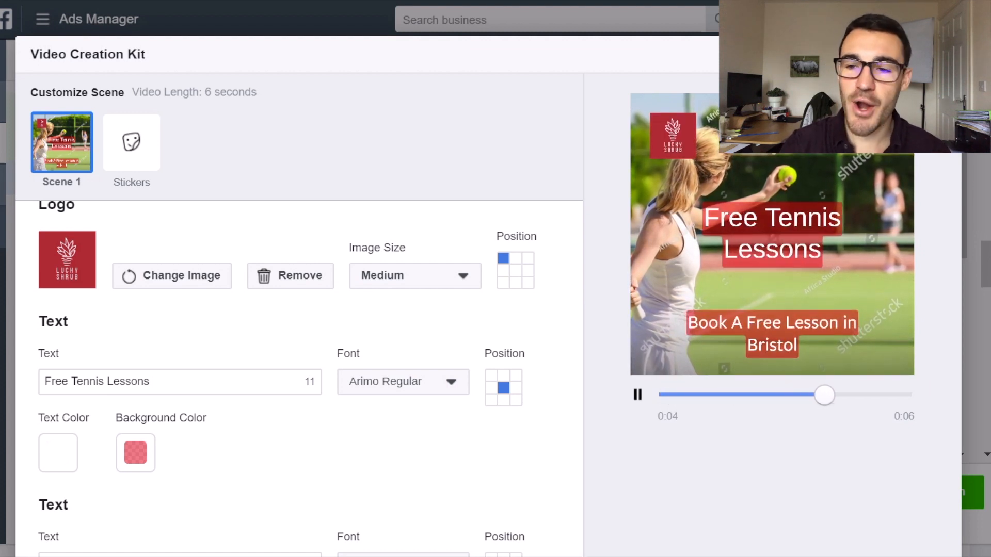
Return to the template choices and start customizing the square teal 6-second template for 4-7 images.
scroll(822, 404, down, 4)
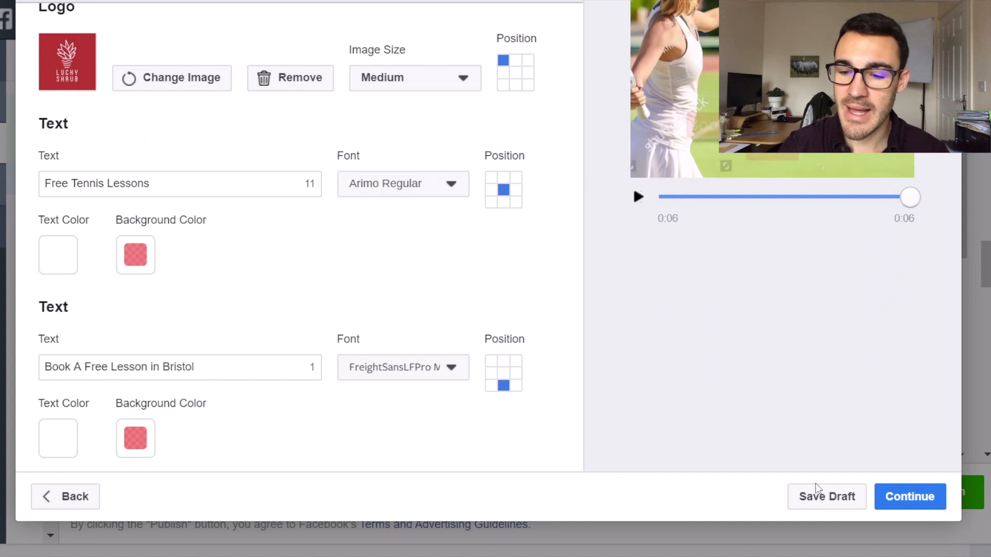
click(81, 505)
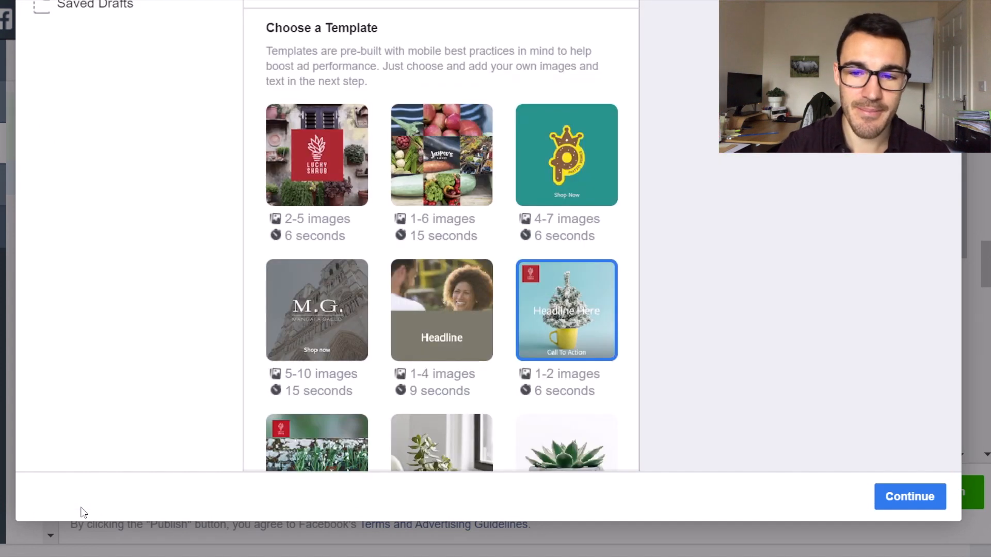
scroll(622, 346, up, 5)
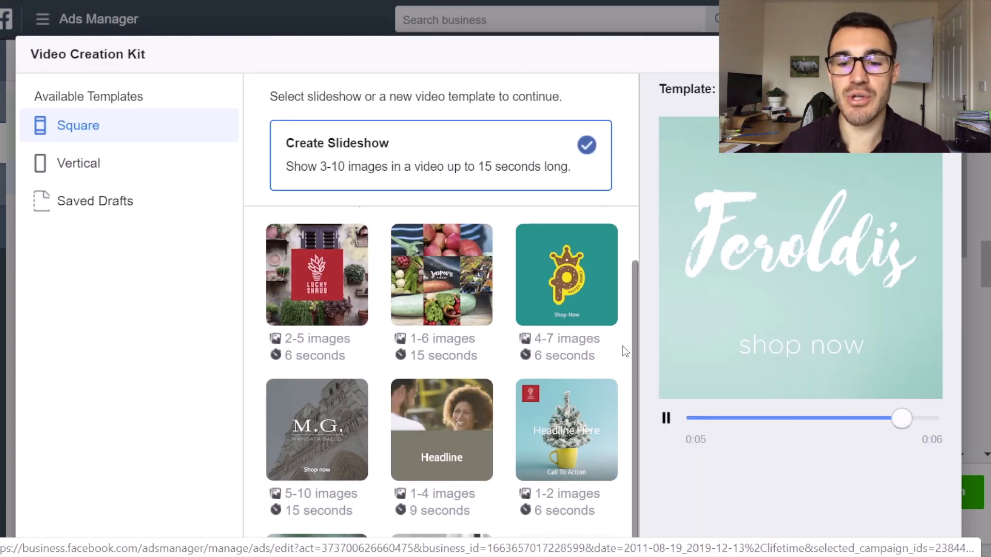
click(583, 274)
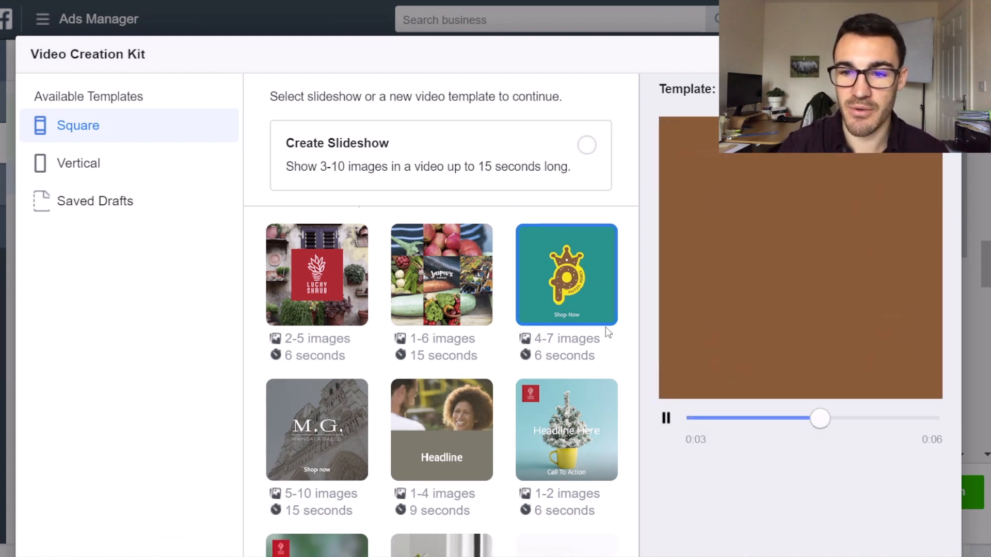
scroll(797, 476, down, 4)
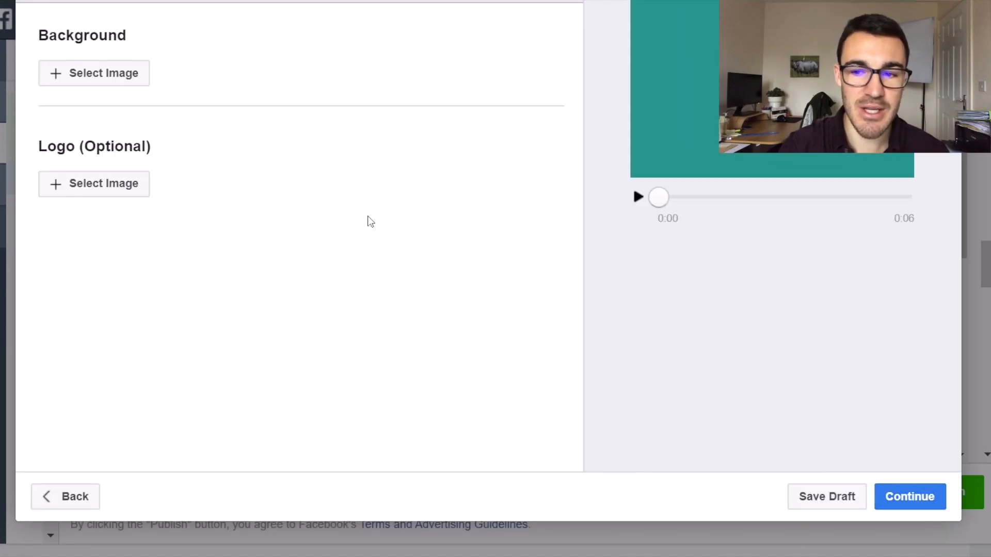
scroll(465, 279, up, 4)
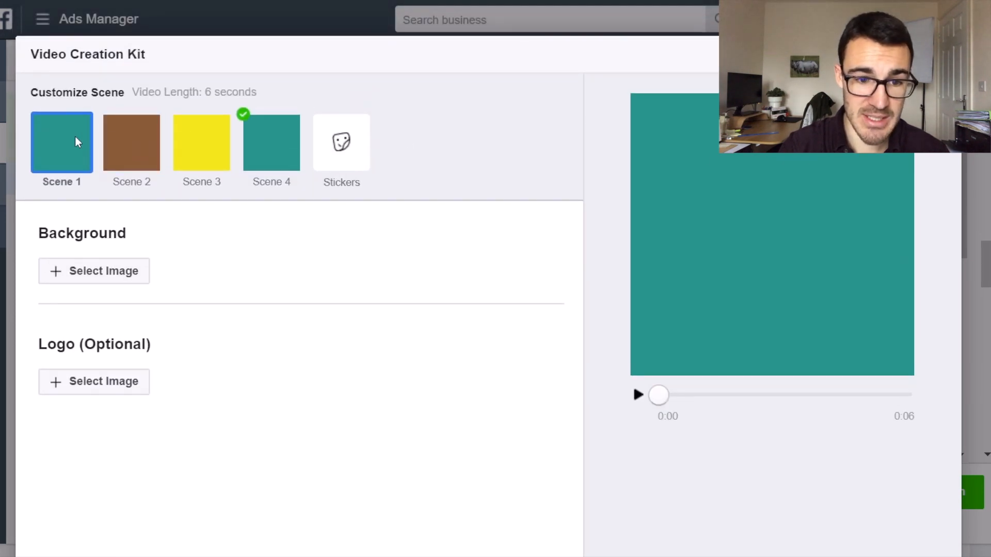
Set the 1000 × 667 tennis photo from the account images as the background of Scene 1.
click(80, 272)
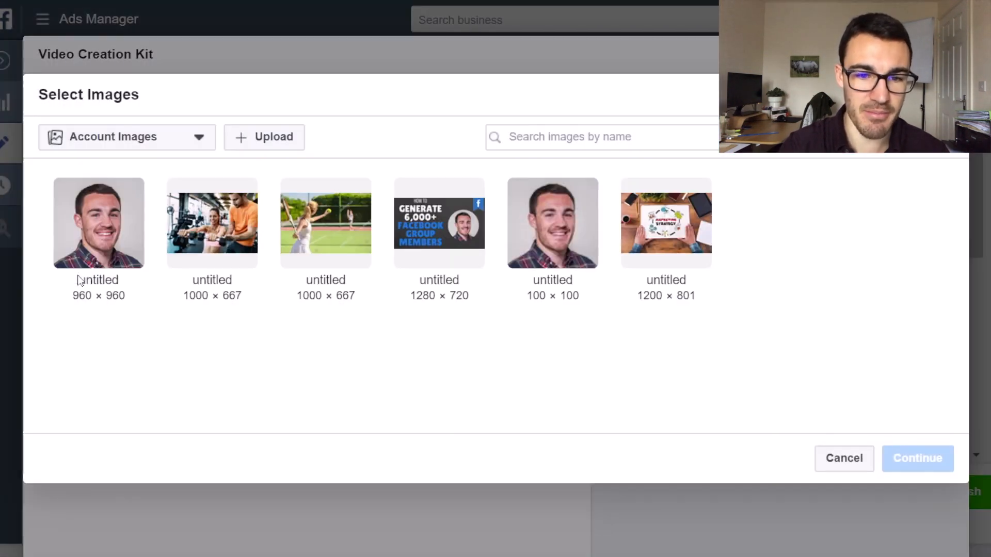
click(327, 234)
click(917, 459)
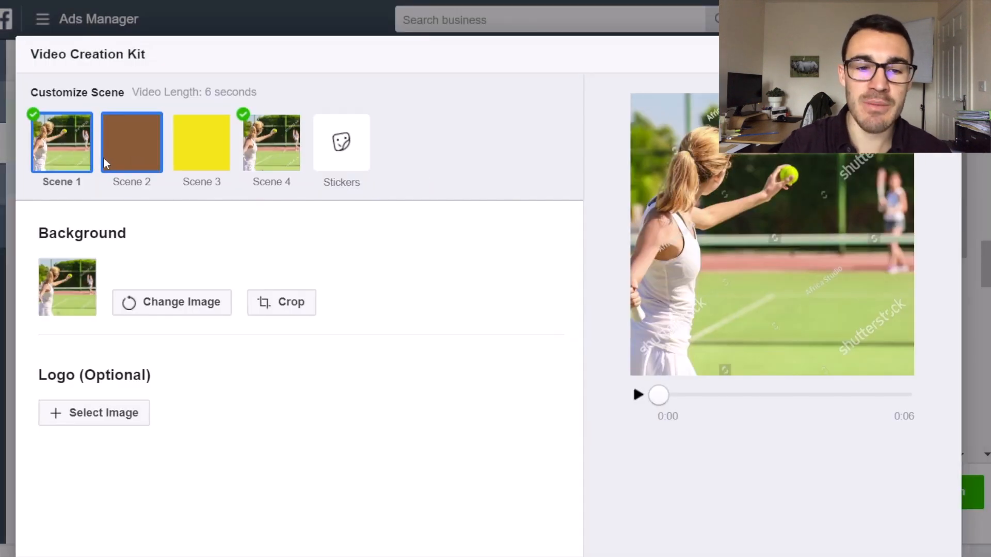
Set the 1000 × 667 gym dumbbell photo from the account images as the background of Scene 2.
click(124, 151)
click(138, 272)
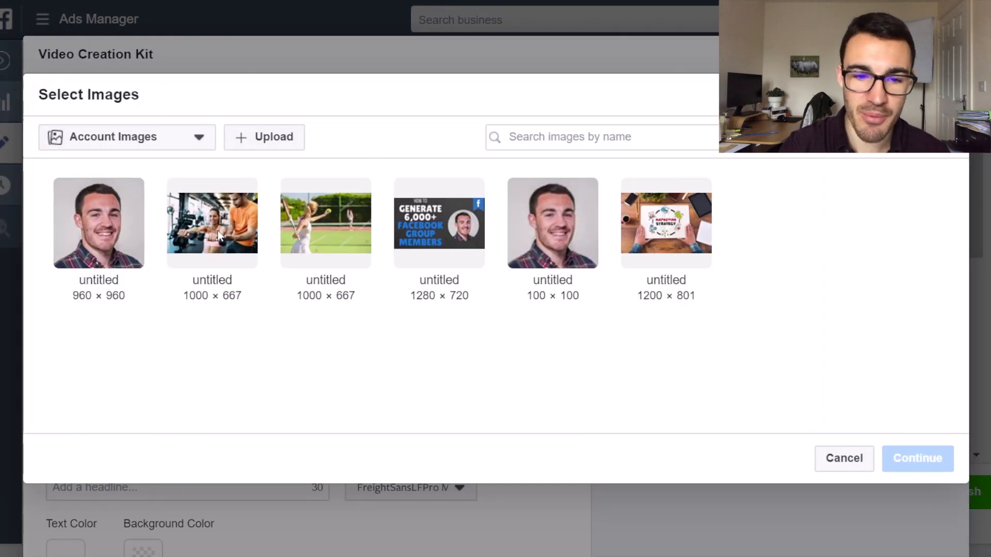
click(184, 225)
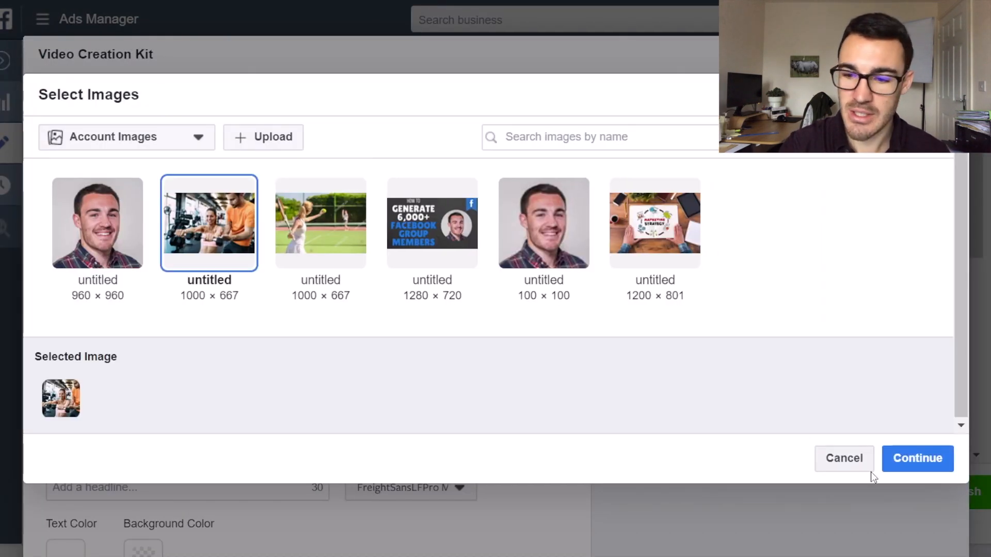
click(915, 458)
Set the 1200 × 801 marketing strategy picture from the account images as the background of Scene 3.
click(209, 142)
click(138, 276)
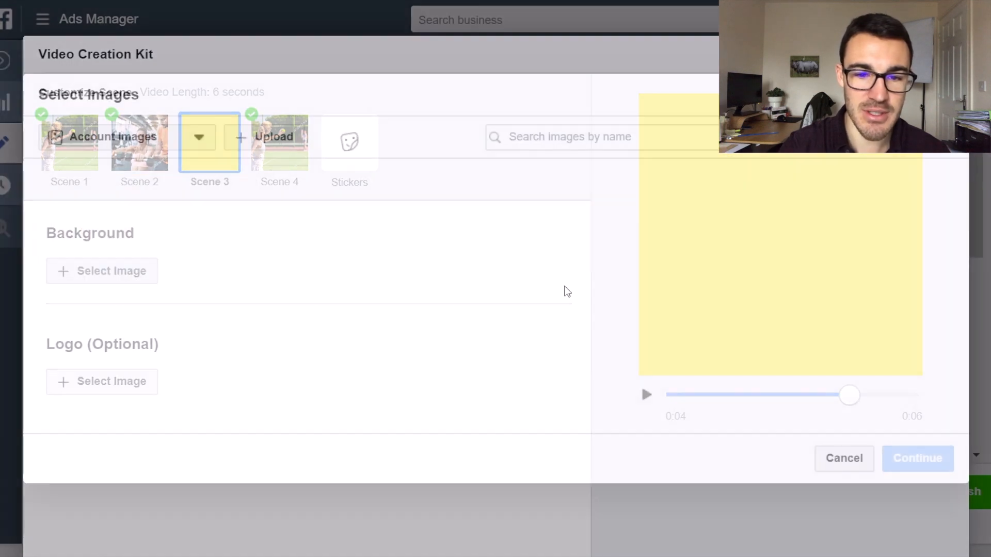
click(674, 249)
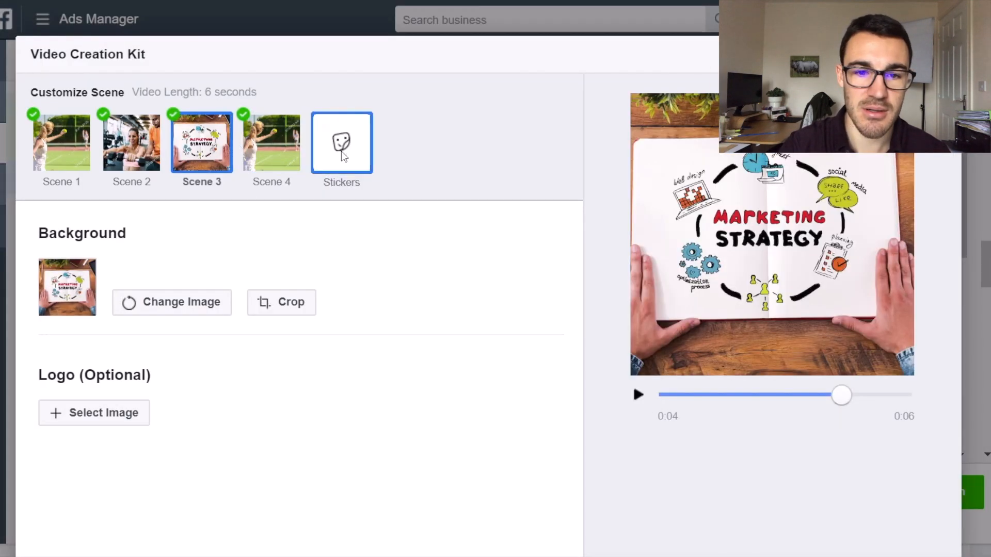
click(343, 154)
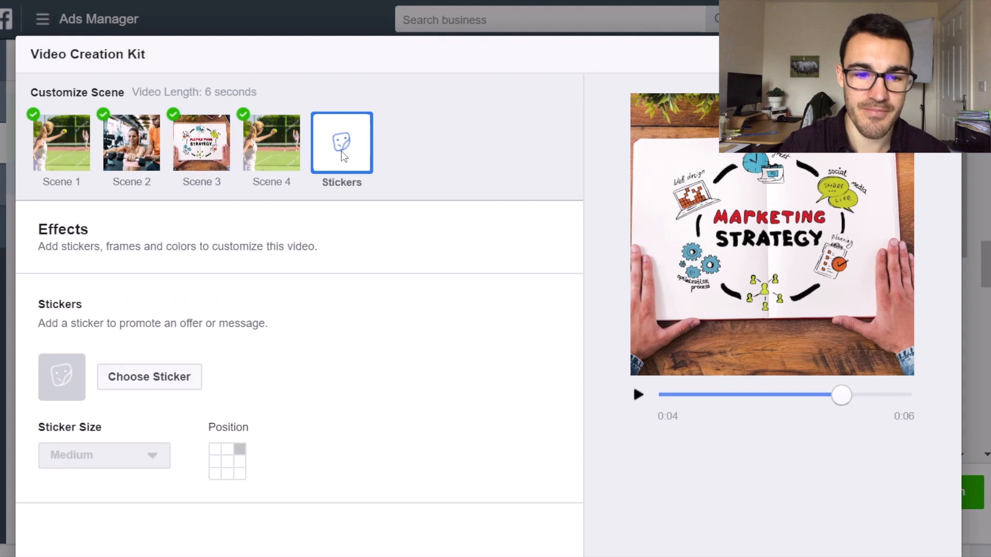
Add the headline text "50% Sale Today Only!" to Scene 2.
click(276, 153)
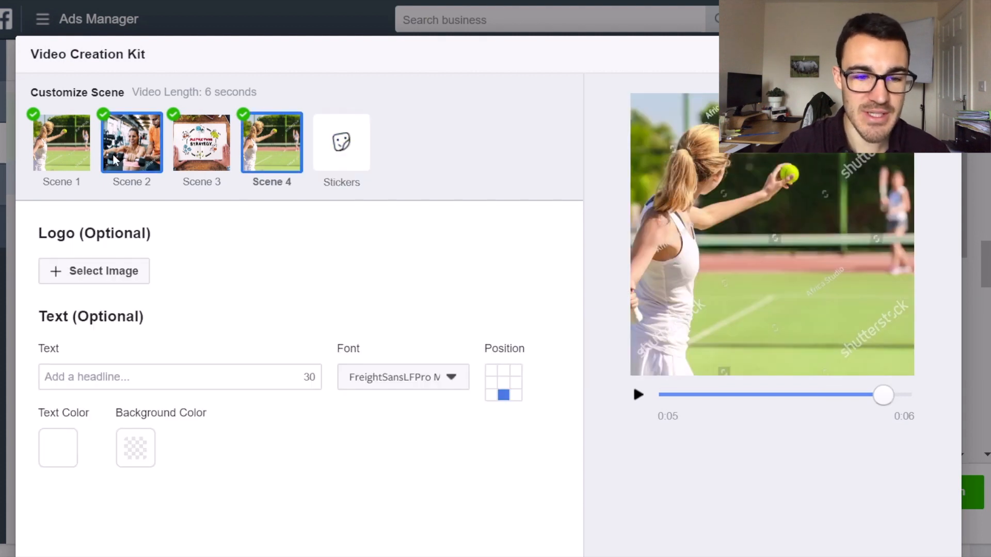
click(47, 155)
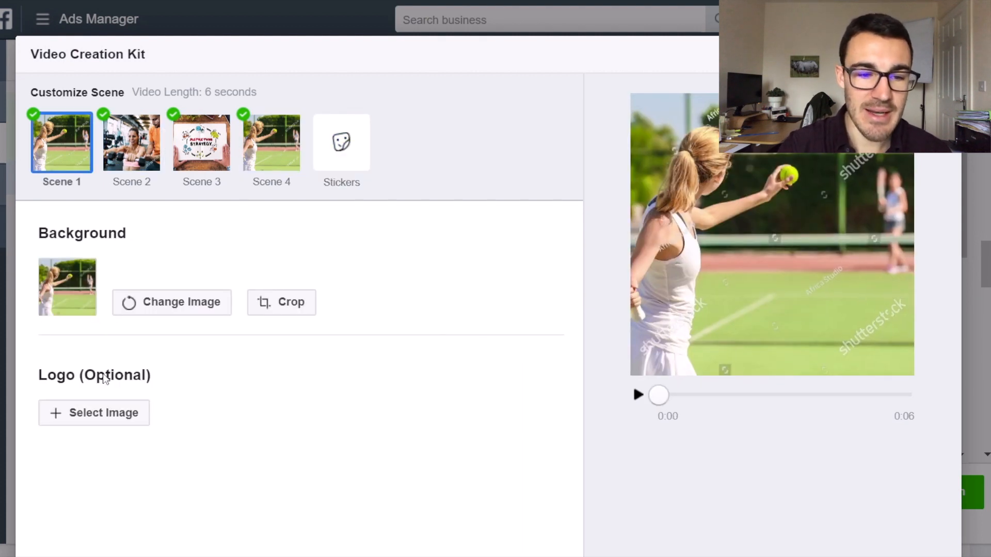
click(134, 155)
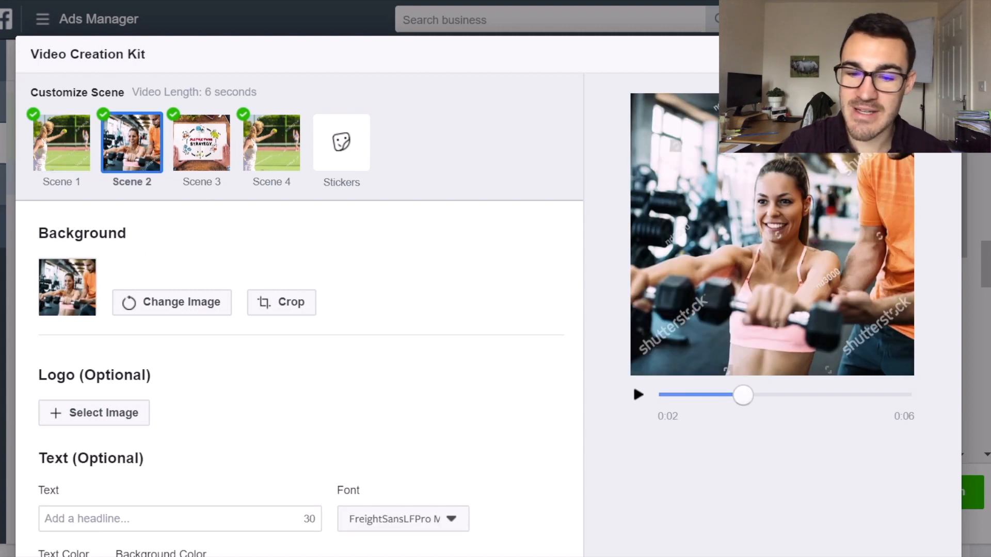
scroll(488, 278, down, 3)
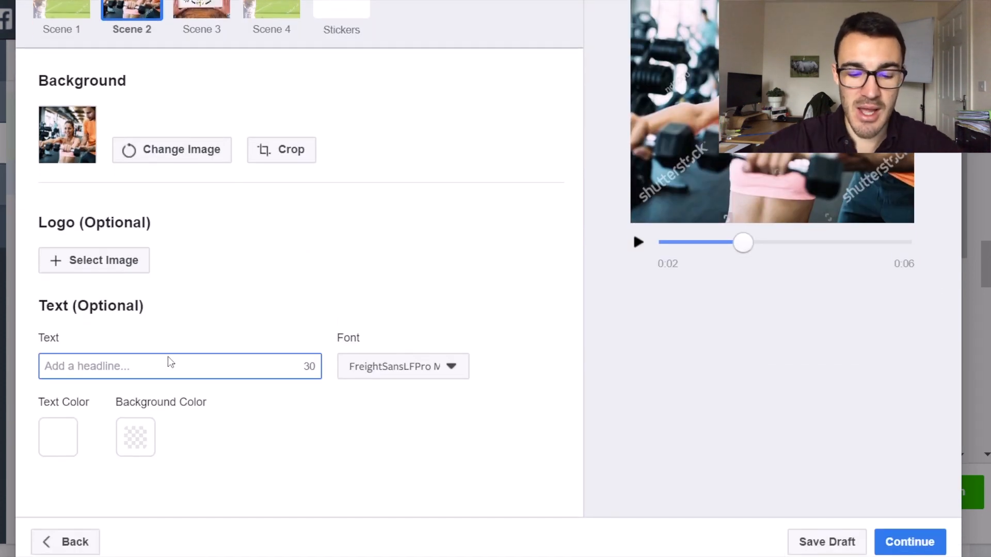
text(50% )
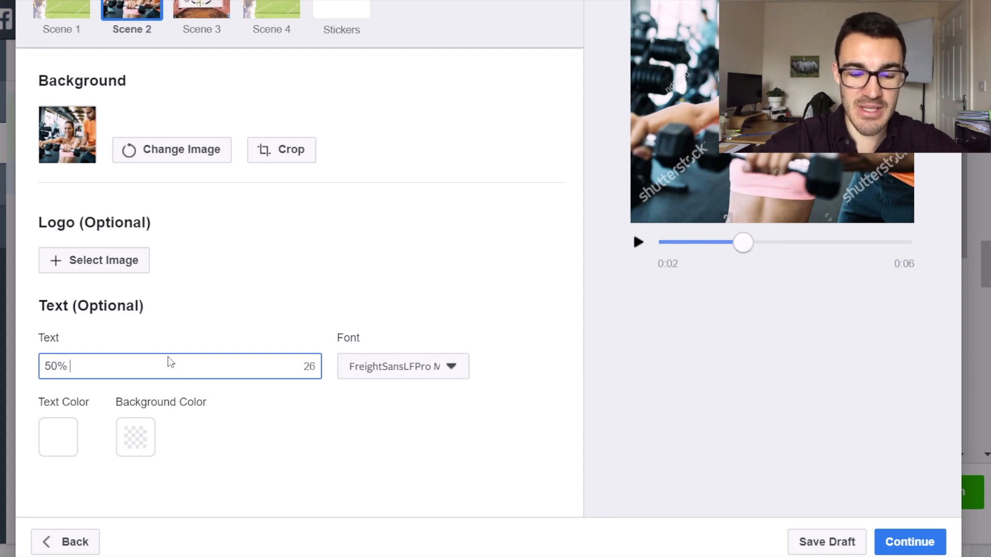
text(Sale Today Only!)
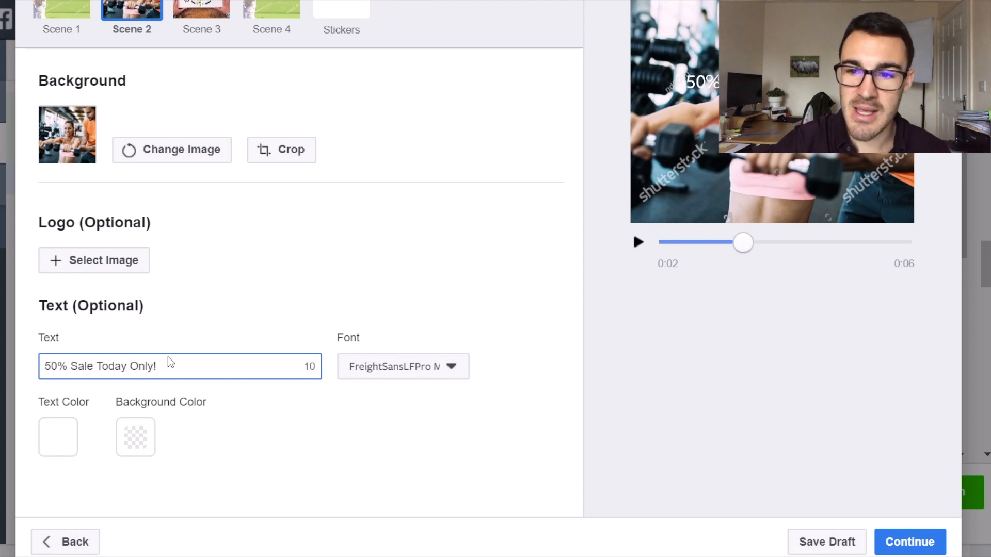
Give Scene 2's headline a black #000000 background color with an opacity of 84.
click(143, 451)
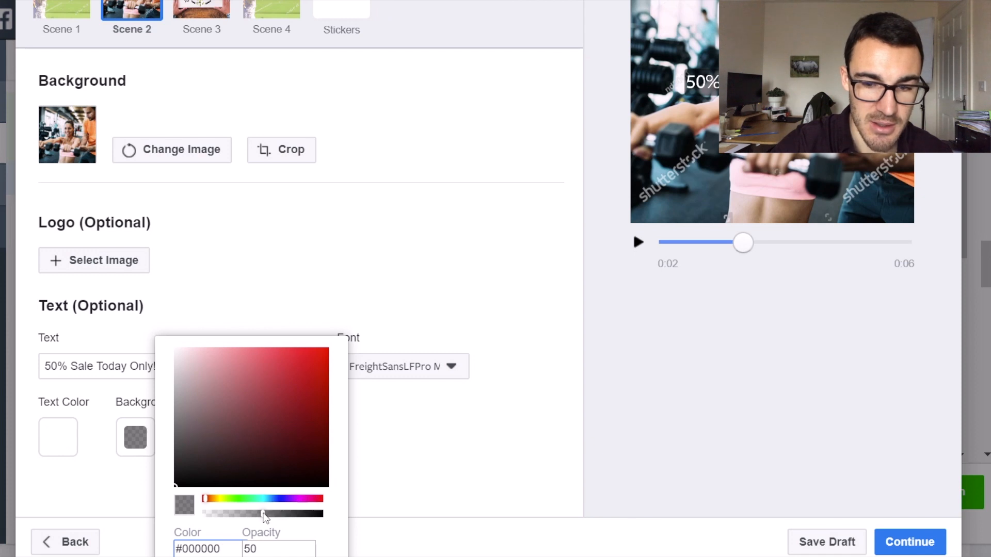
drag(265, 518, 308, 522)
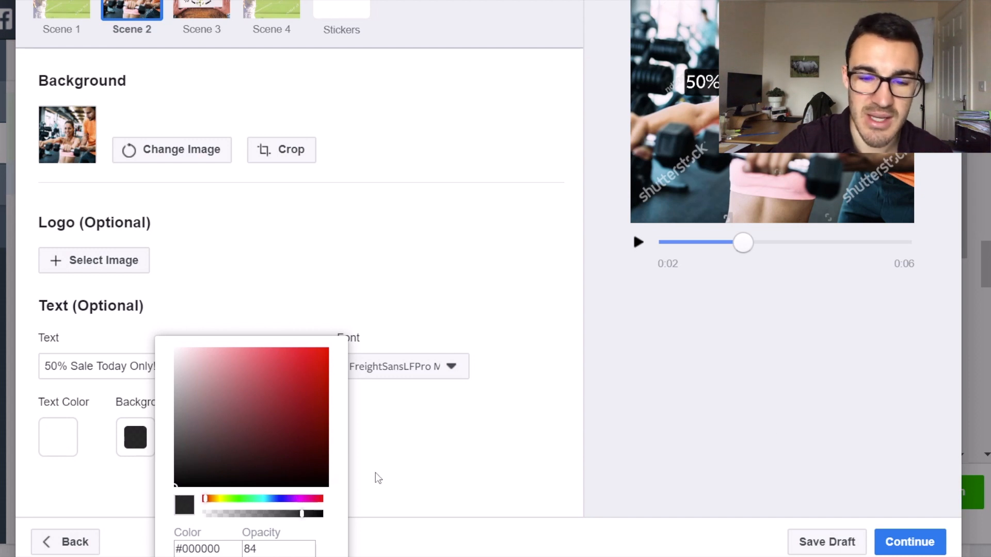
click(433, 297)
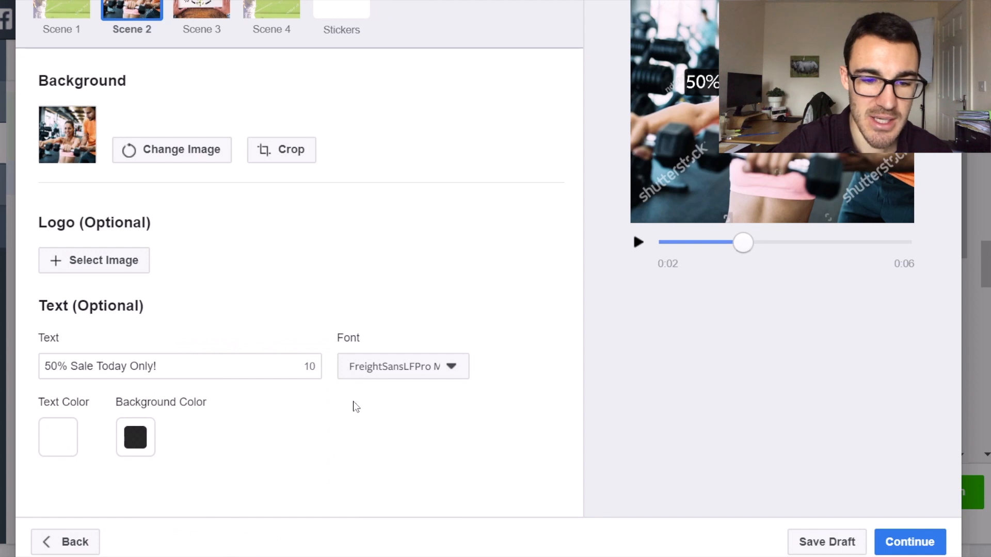
Try "All products manufactured" as the headline text of Scene 4.
click(210, 15)
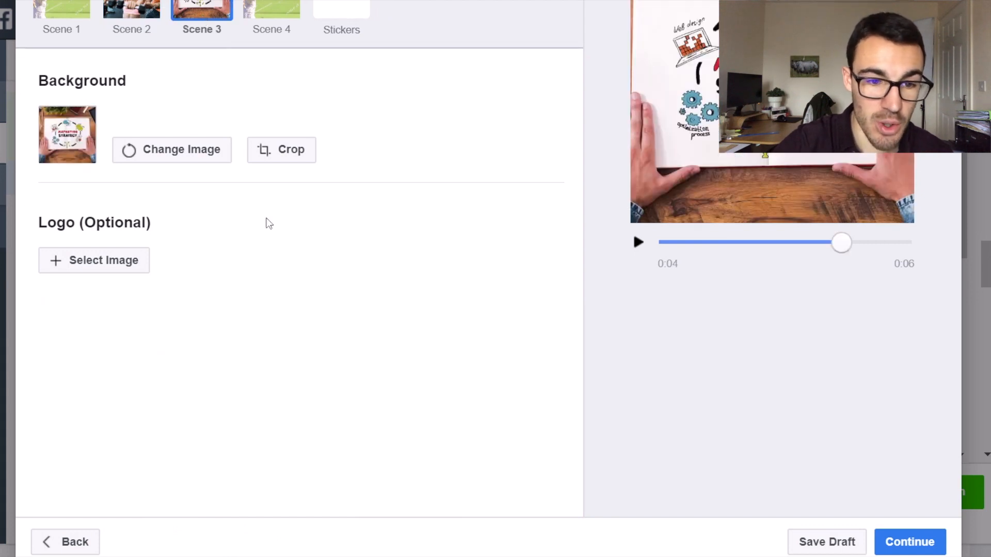
scroll(214, 113, up, 3)
click(69, 151)
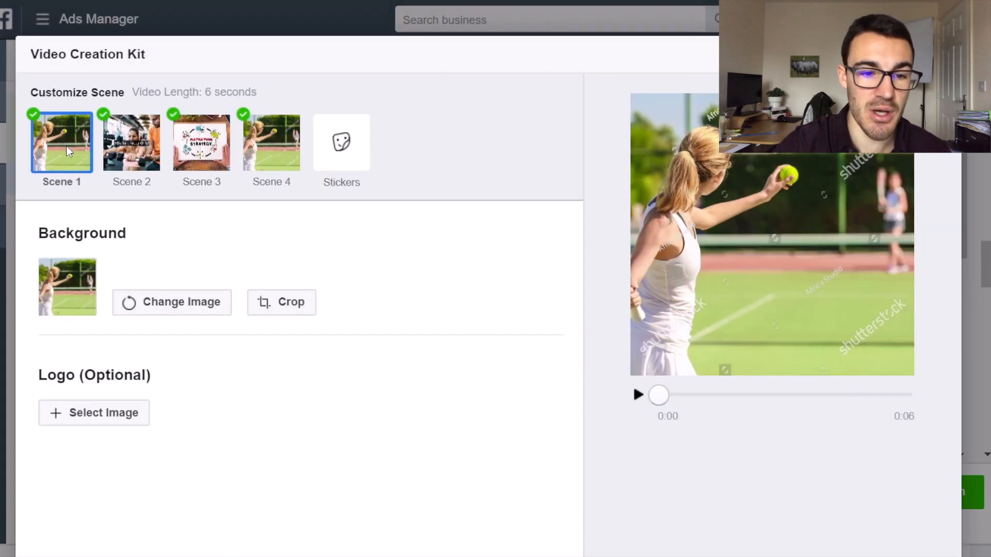
click(282, 153)
click(144, 372)
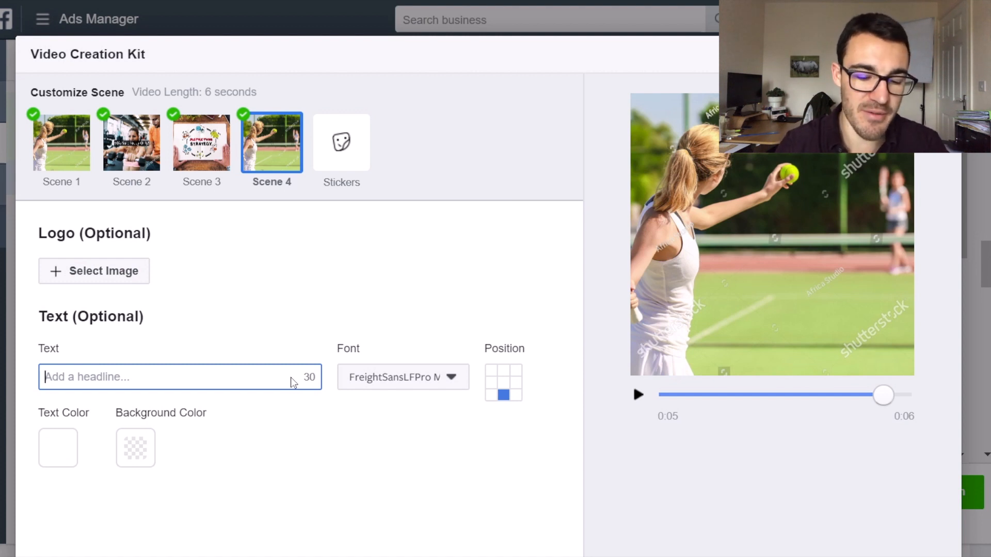
text(All produ)
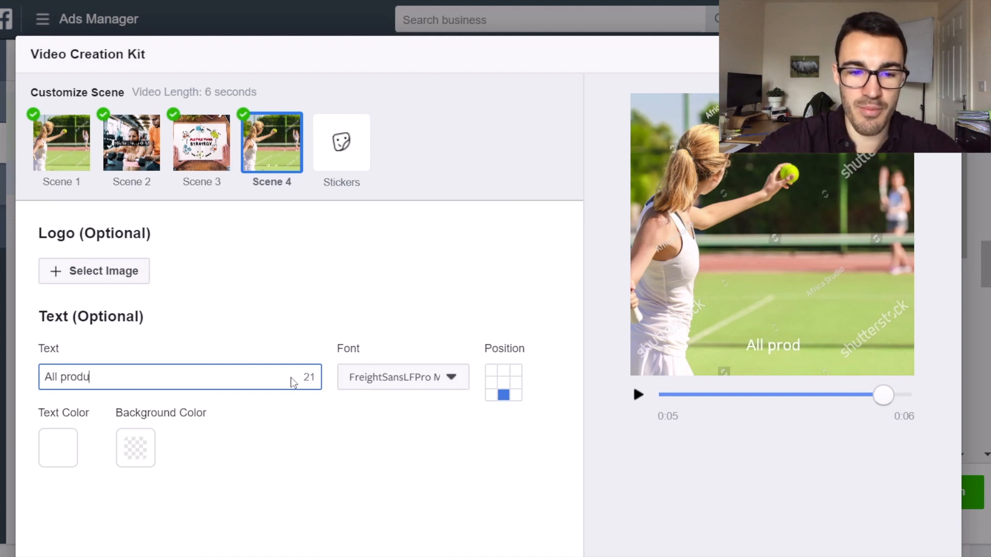
text(cts manufactured)
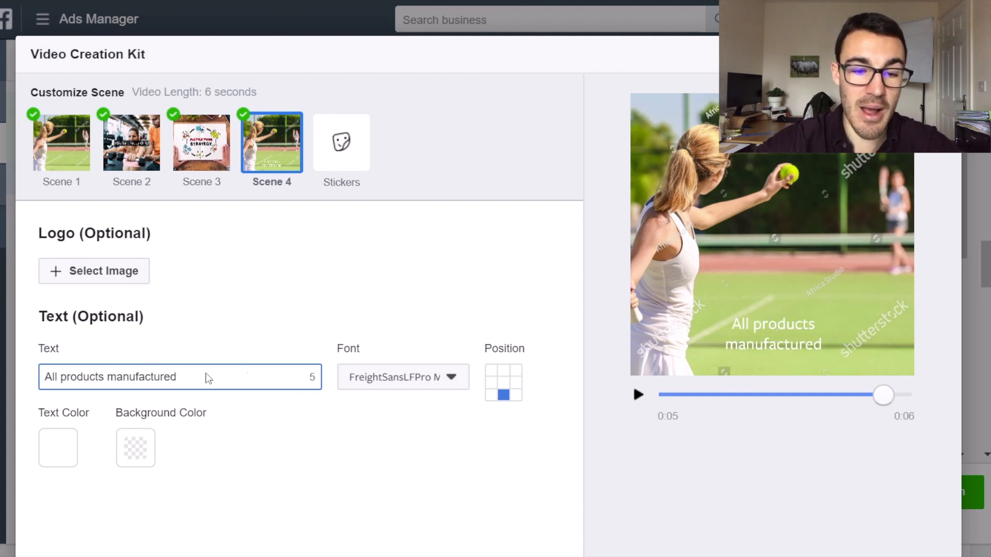
Replace Scene 4's headline text with "Free shipping on all orders!".
drag(209, 378, 15, 391)
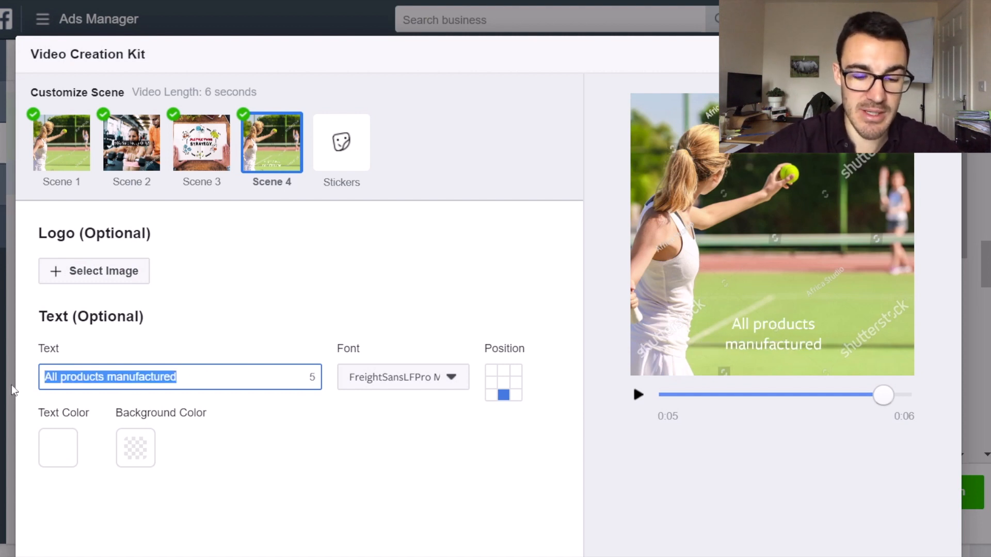
text(Free shipp)
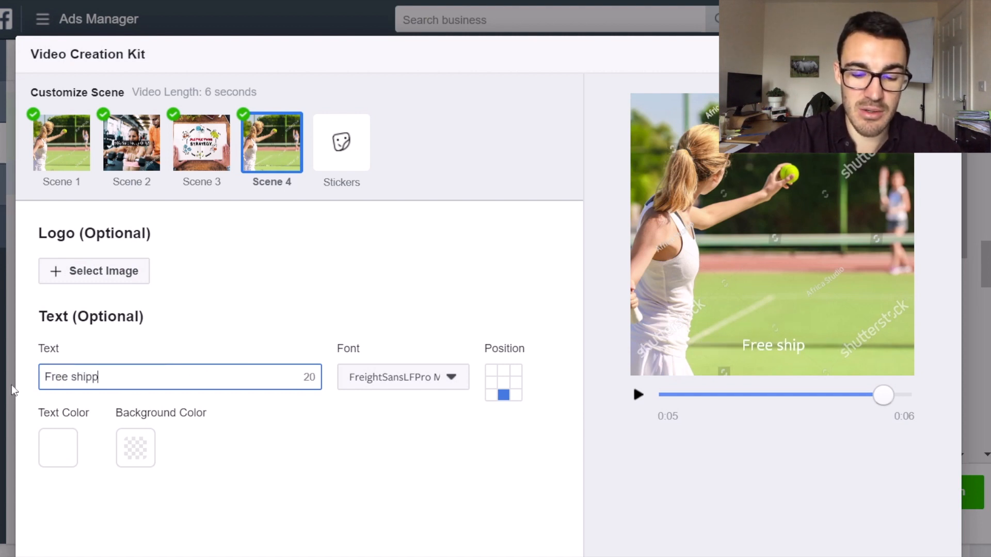
text(ing on all orders!)
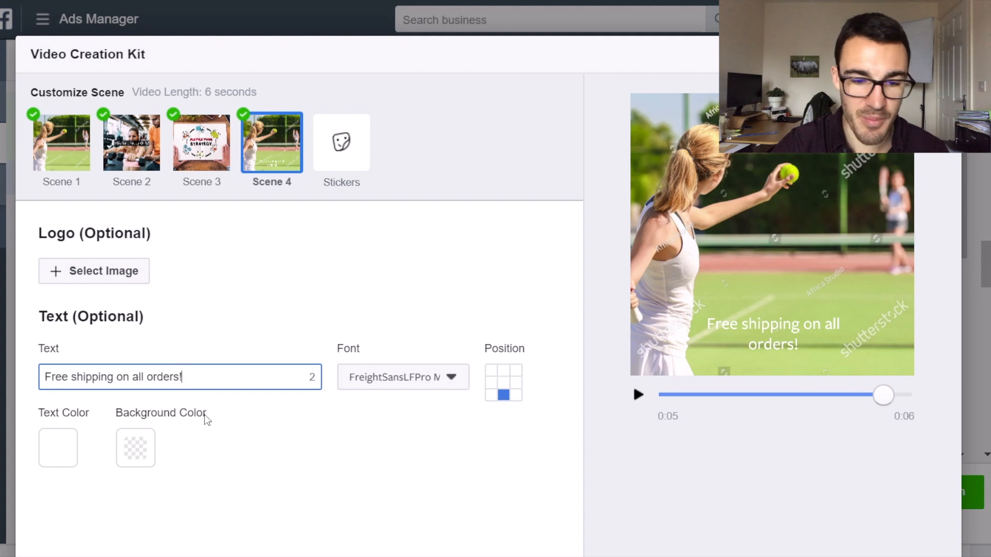
Give Scene 4's headline text a red background color with an opacity of 50.
click(135, 448)
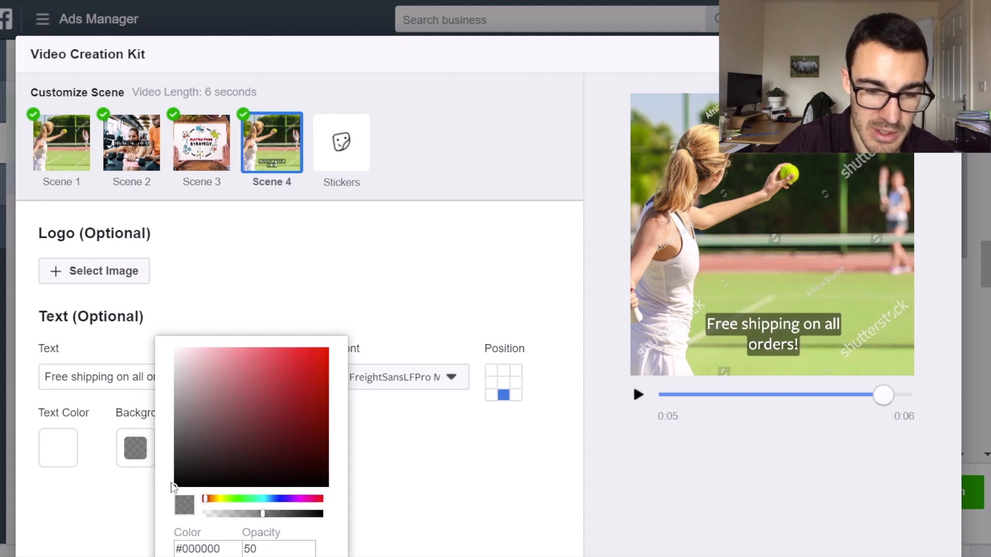
mouse_move(175, 487)
mouse_down()
mouse_move(323, 372)
mouse_move(343, 325)
mouse_move(325, 321)
mouse_up()
click(425, 481)
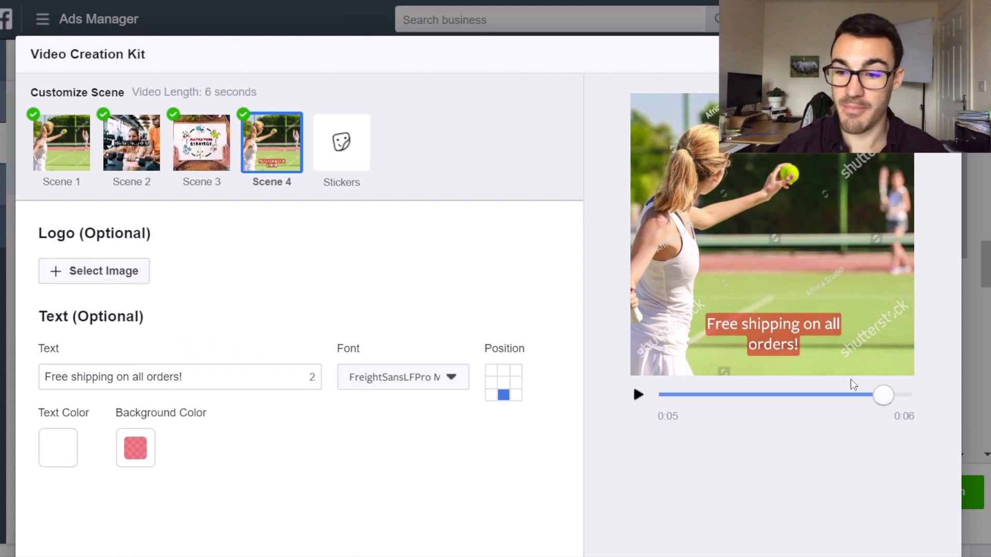
Return to Scene 1 and play the square slideshow preview from the beginning.
drag(886, 394, 631, 400)
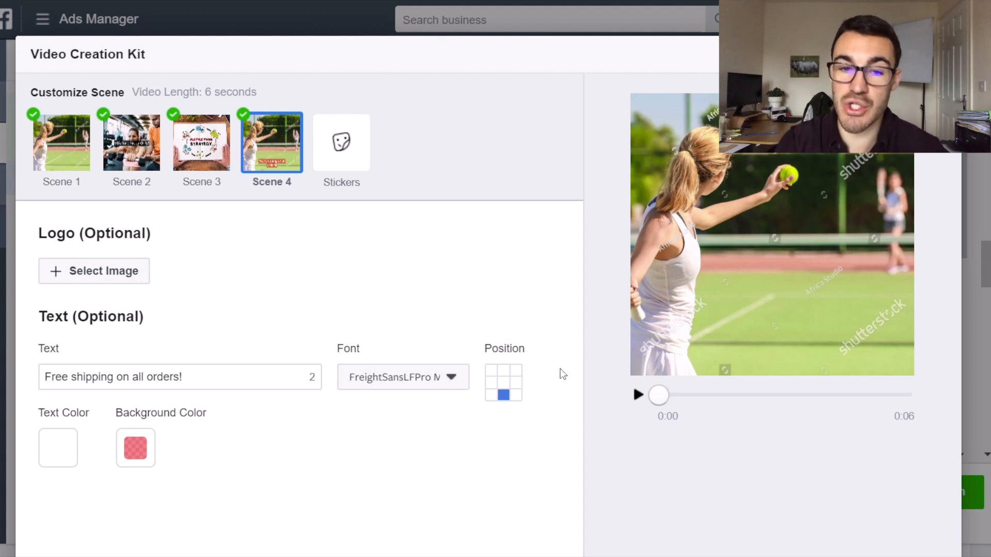
click(71, 151)
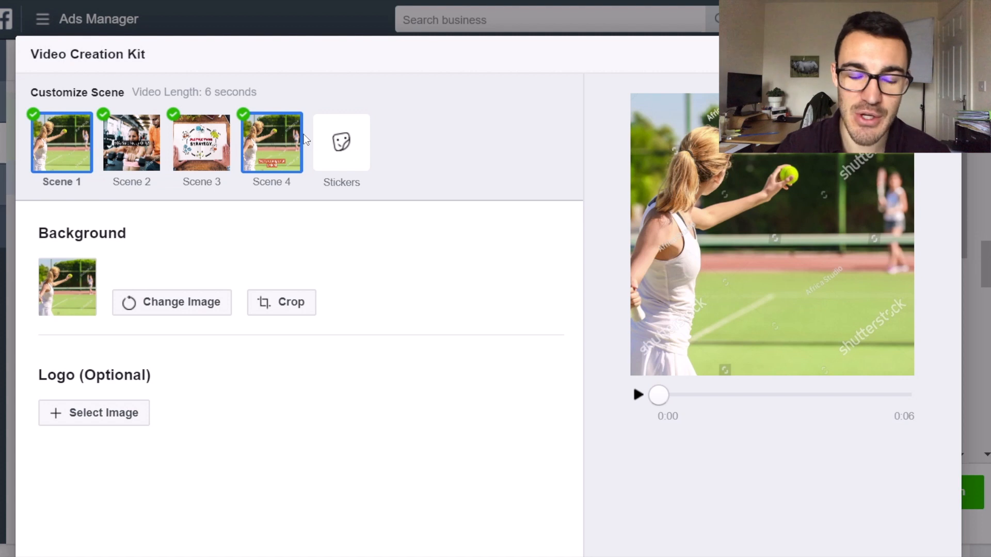
click(638, 395)
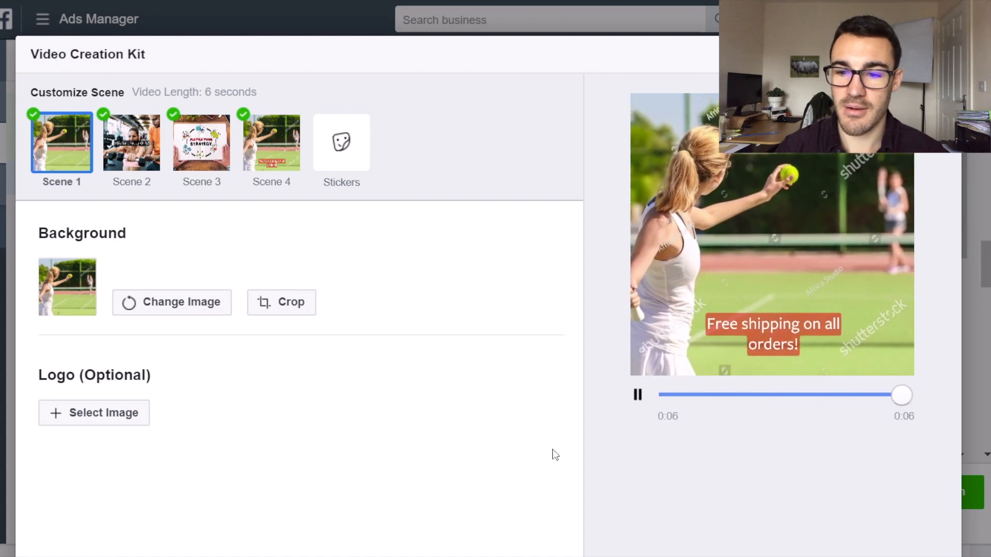
click(736, 395)
drag(737, 395, 642, 397)
click(638, 396)
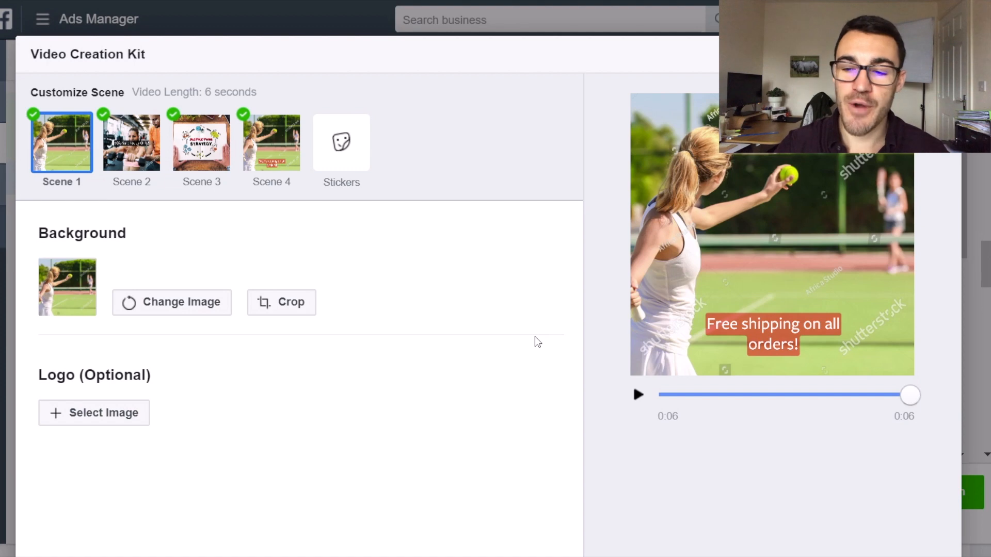
Finish customizing the square slideshow and continue to the review of its aspect-ratio versions.
scroll(537, 342, down, 3)
scroll(253, 381, down, 2)
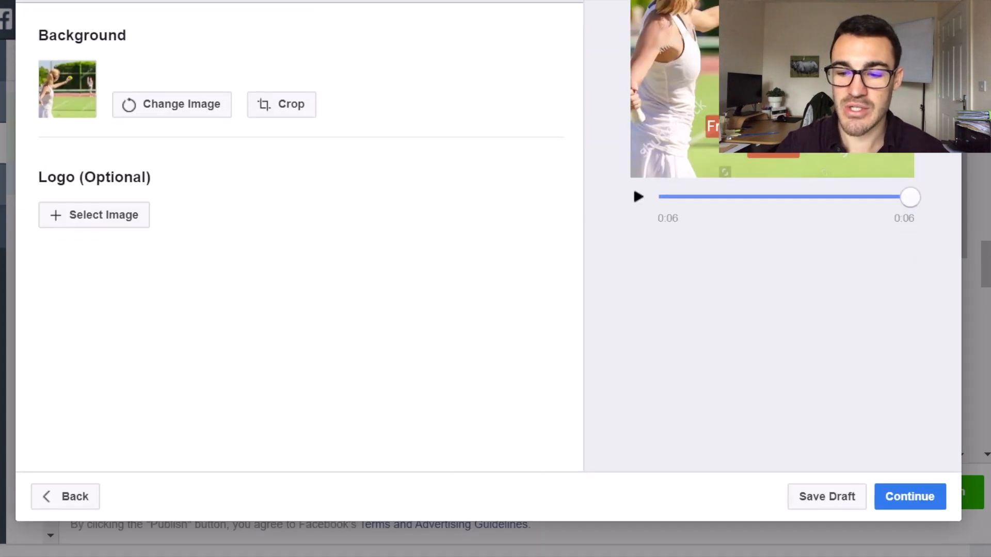
click(911, 494)
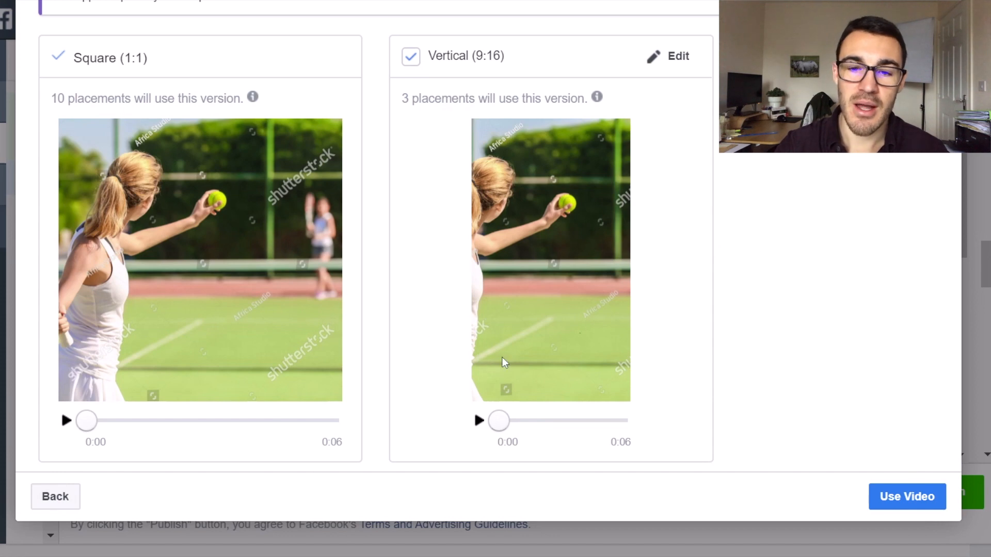
Check which placements use the square and vertical versions, and play the vertical (9:16) slideshow.
mouse_move(252, 97)
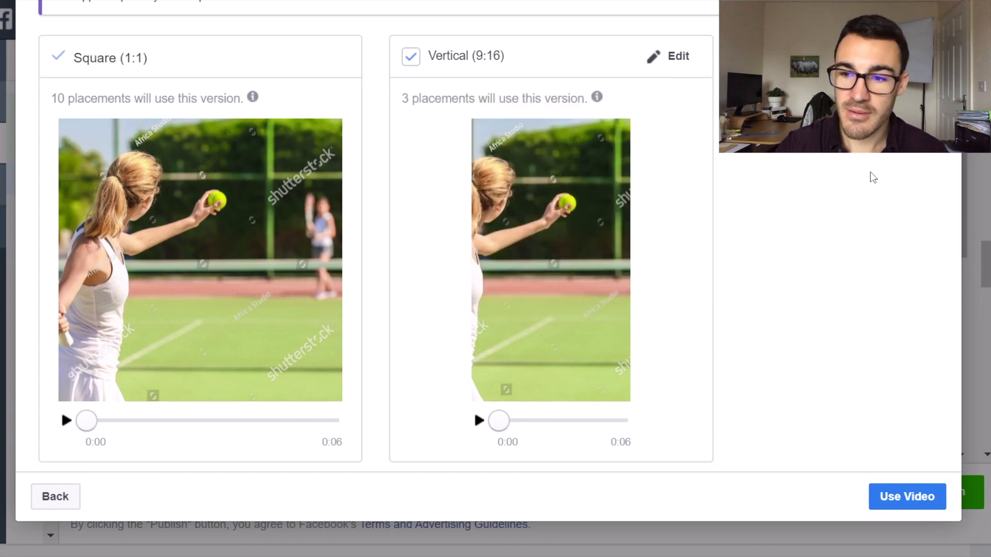
scroll(876, 177, up, 4)
scroll(863, 213, down, 3)
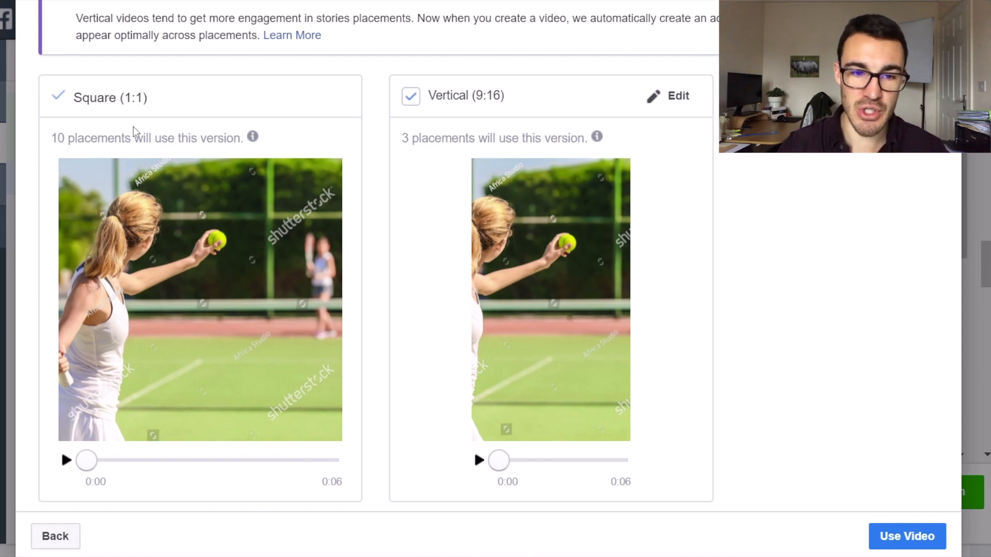
mouse_move(411, 139)
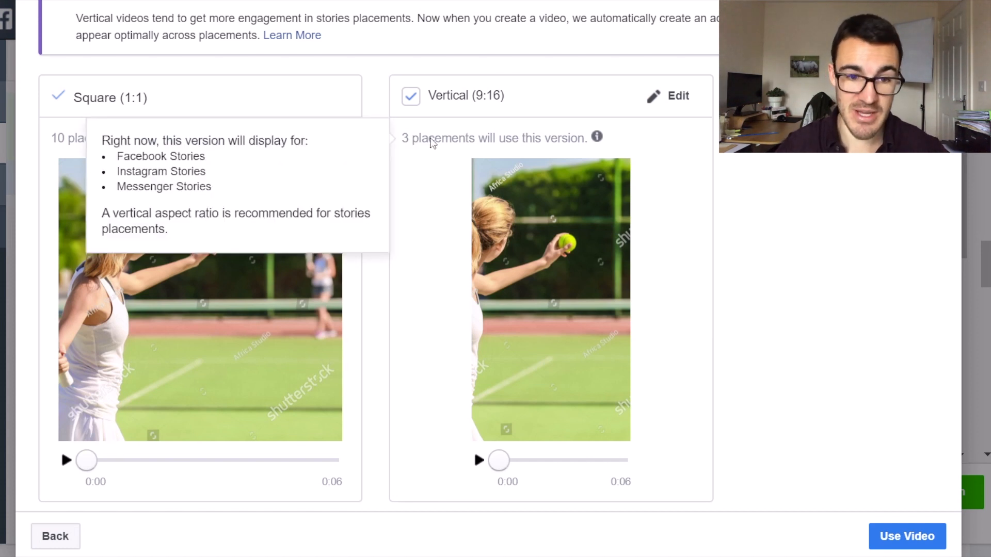
click(479, 460)
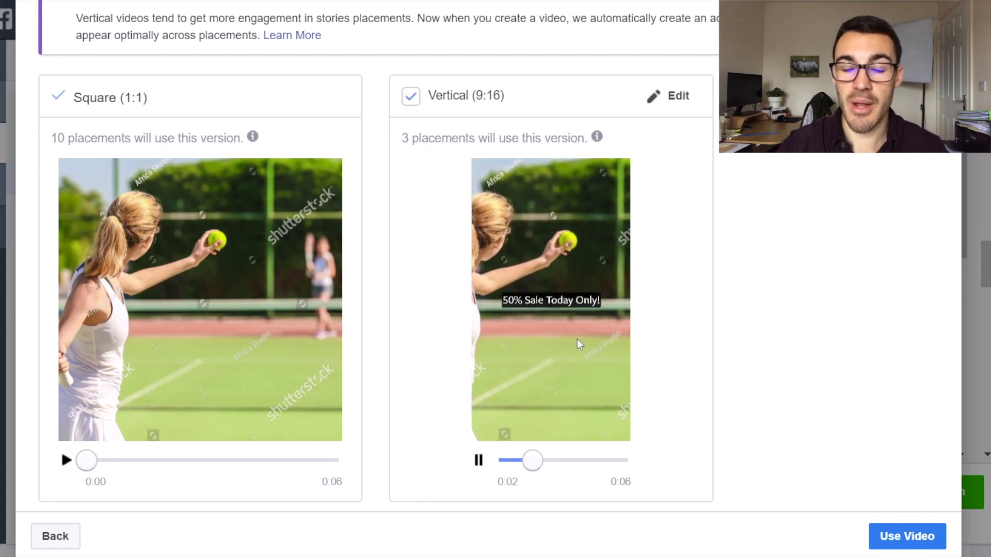
Edit the vertical (9:16) version and shift Scene 1's background crop to frame the tennis player and the ball.
click(671, 93)
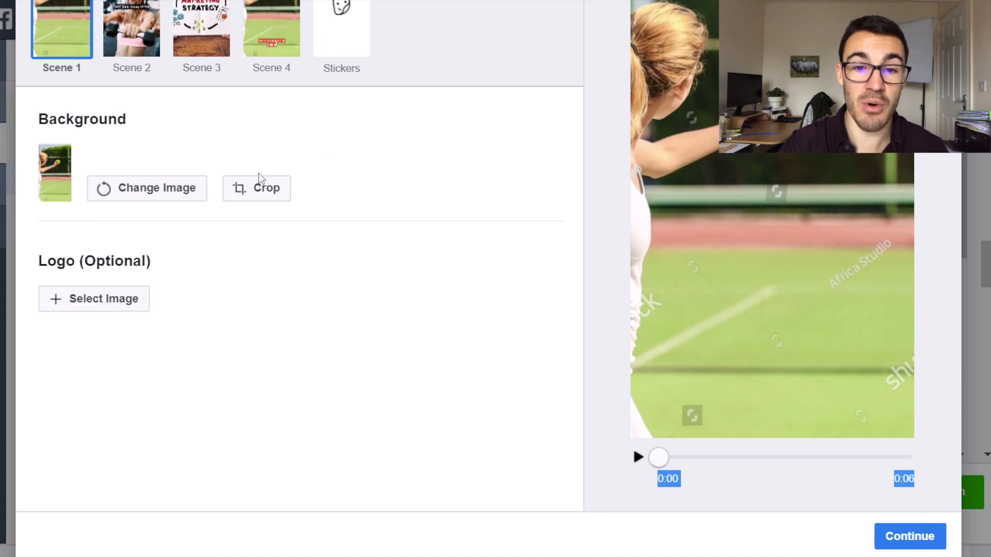
scroll(300, 279, up, 3)
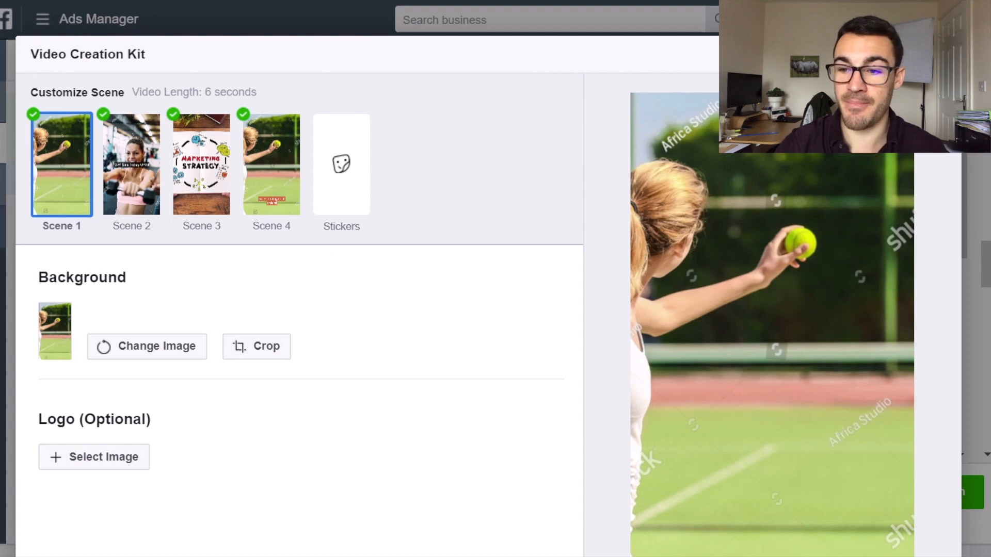
scroll(698, 146, down, 2)
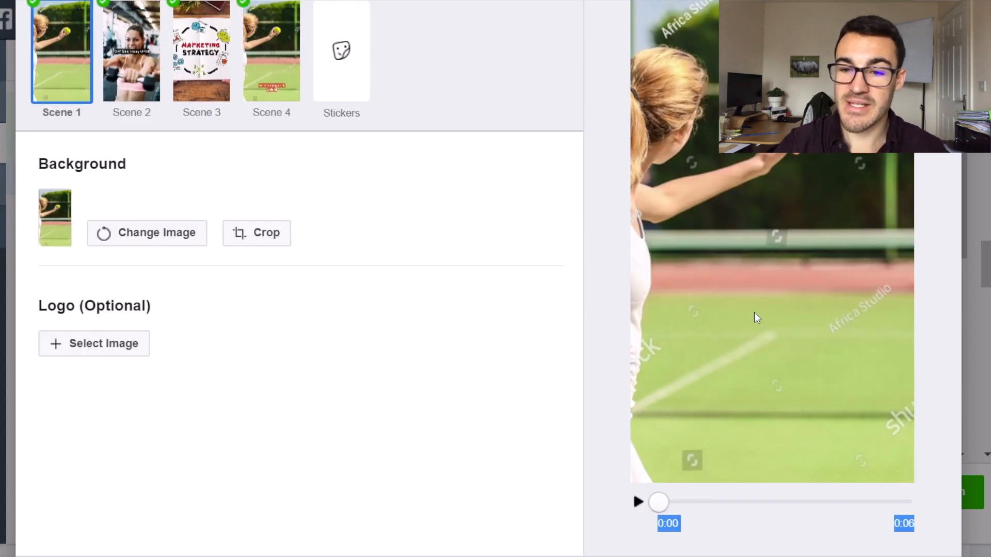
scroll(299, 279, up, 1)
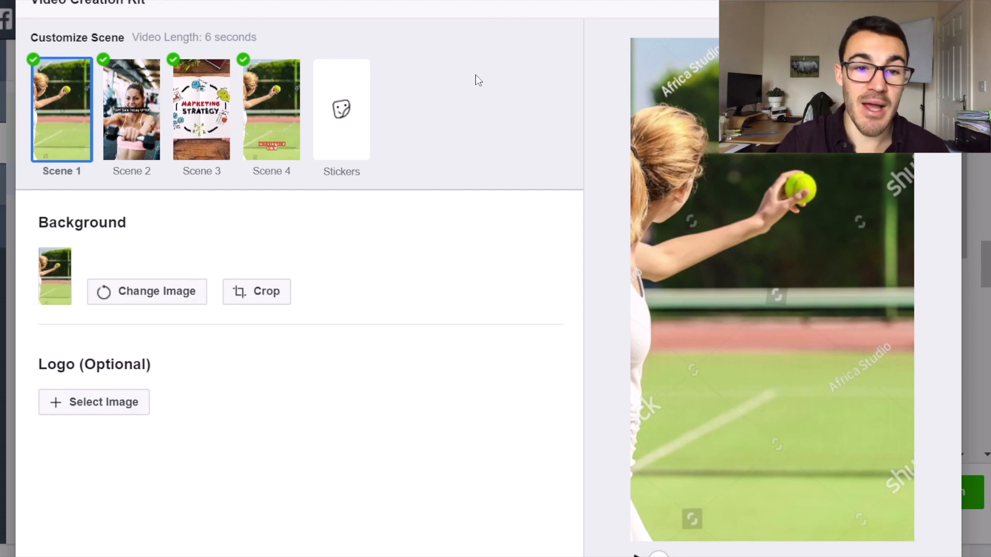
click(279, 290)
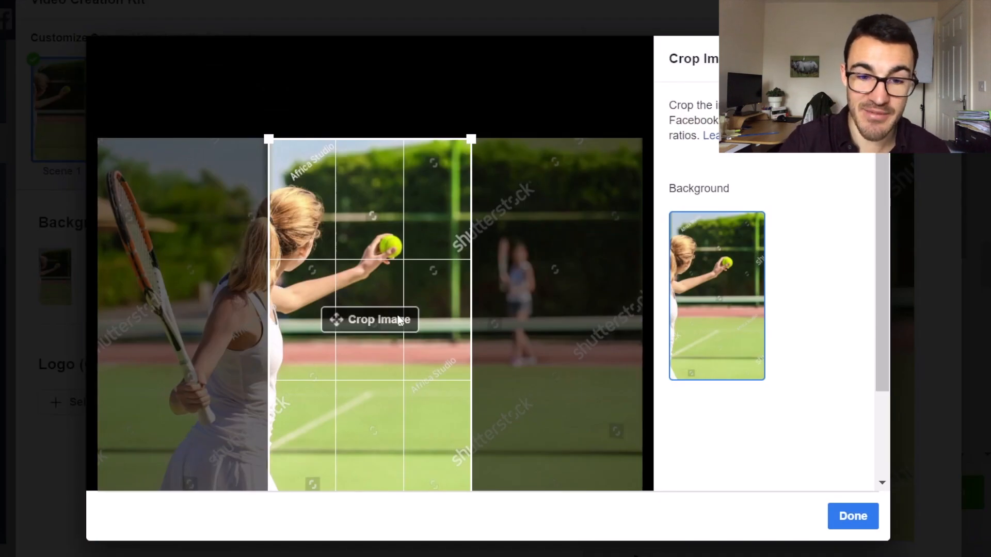
drag(397, 315, 335, 304)
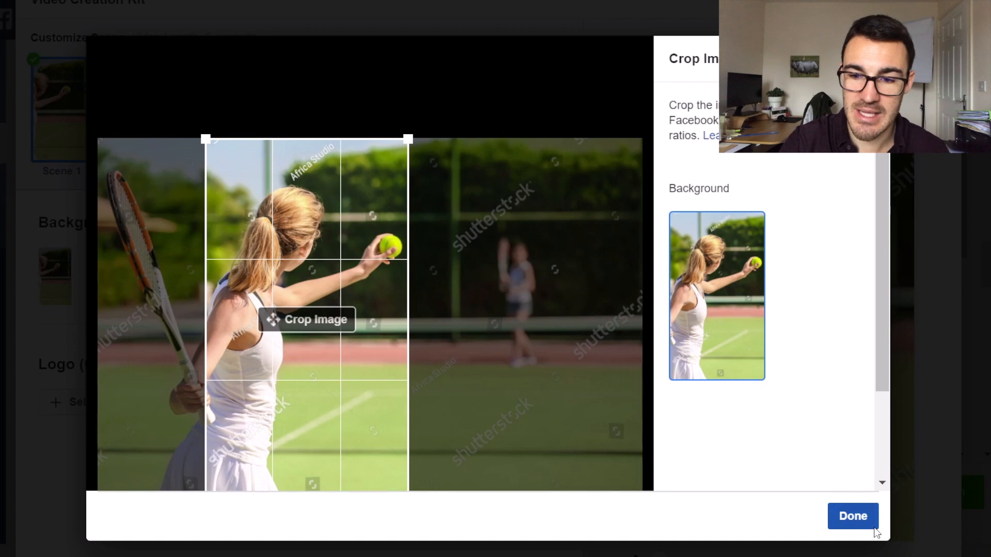
click(858, 516)
Inspect Scene 2 of the vertical version and play the vertical slideshow from the beginning.
click(160, 199)
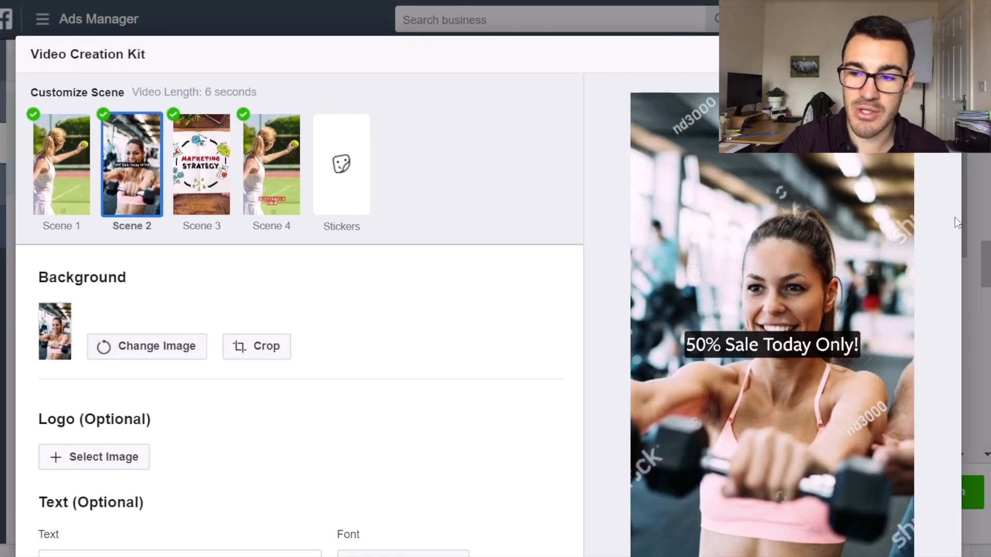
scroll(299, 309, down, 4)
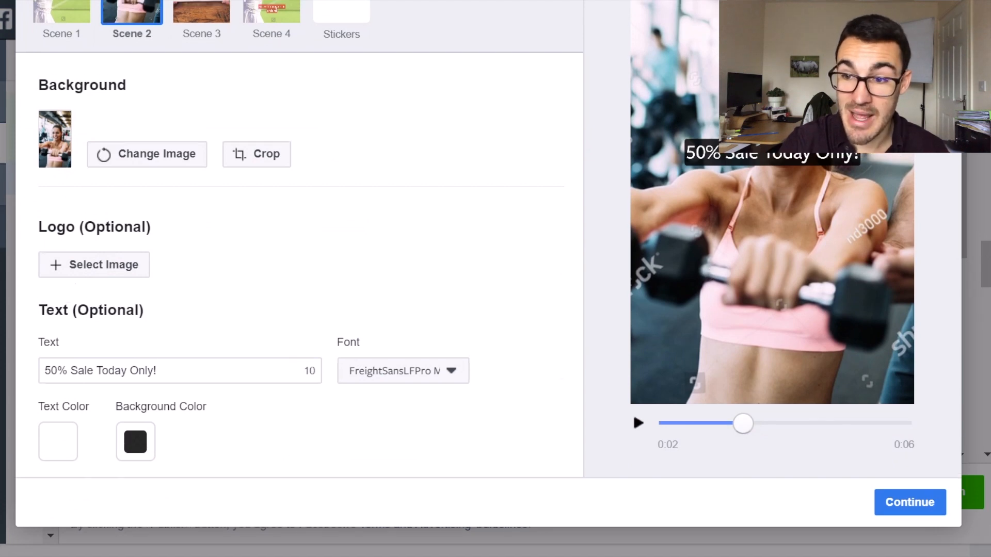
scroll(300, 309, up, 4)
scroll(299, 310, down, 2)
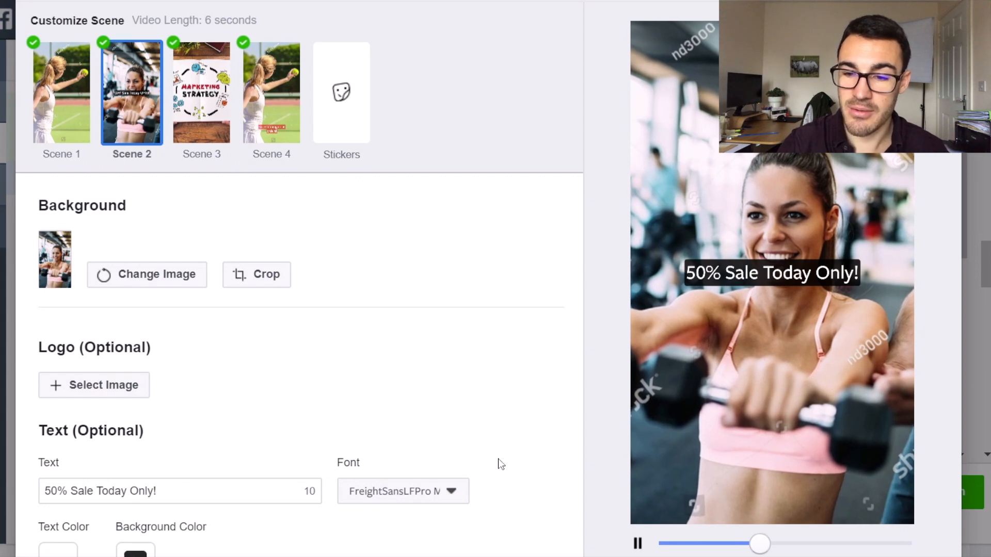
scroll(666, 552, down, 2)
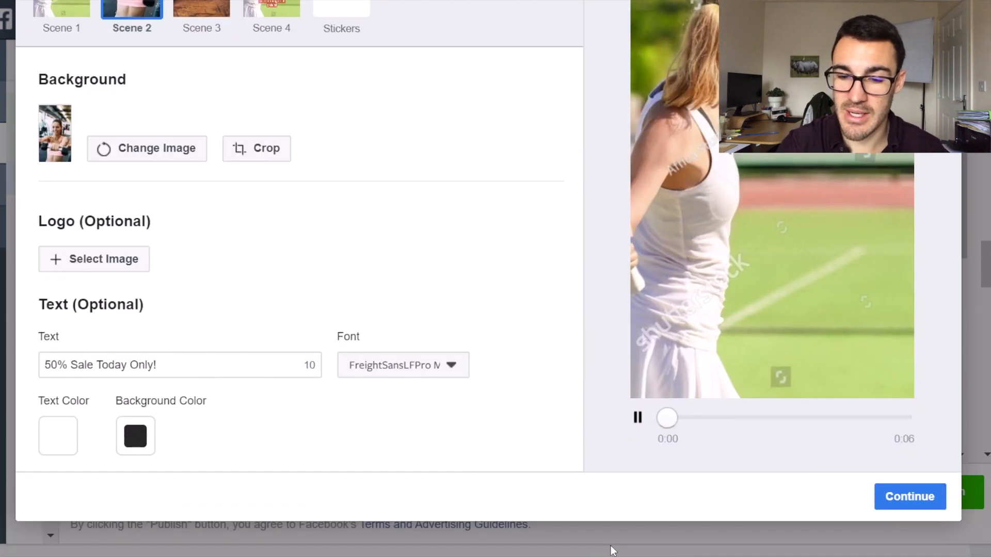
click(638, 416)
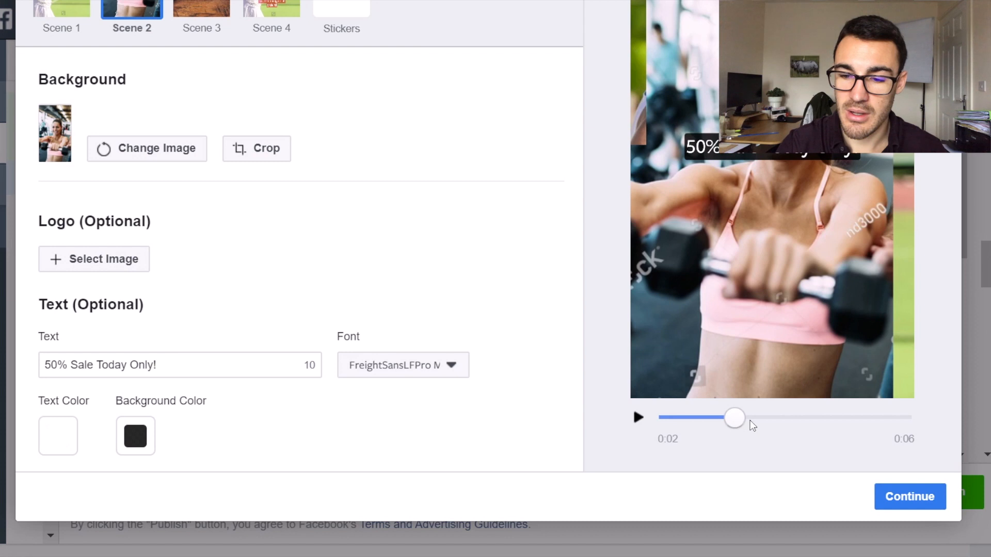
drag(739, 420, 622, 420)
scroll(488, 278, up, 1)
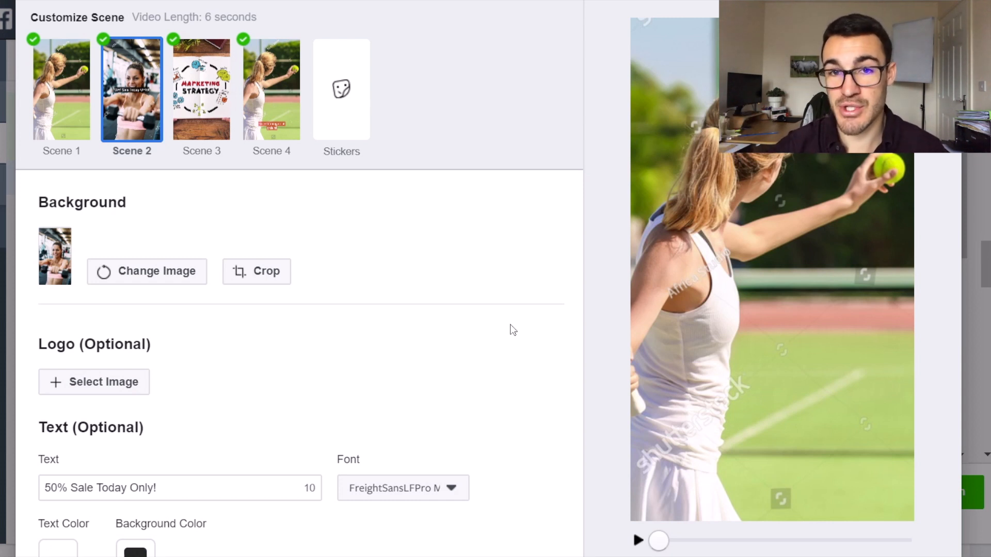
click(638, 542)
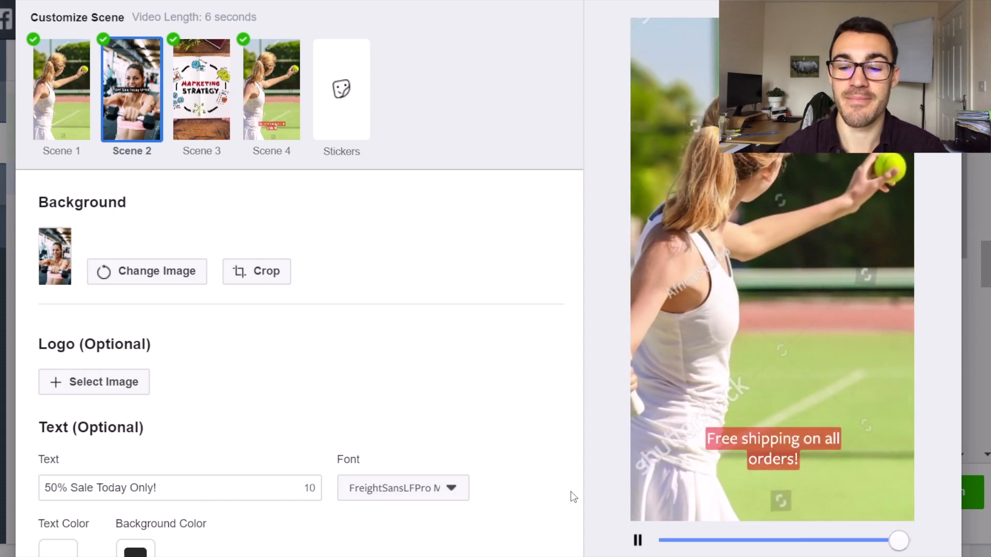
Finish editing the vertical version and use the square and vertical videos in the ad.
scroll(571, 495, down, 3)
click(899, 494)
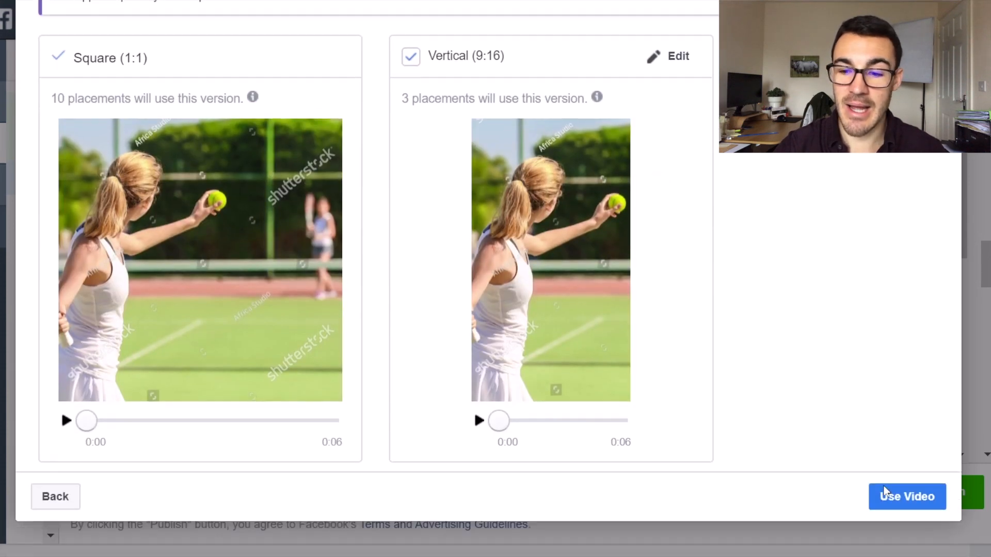
scroll(816, 178, up, 4)
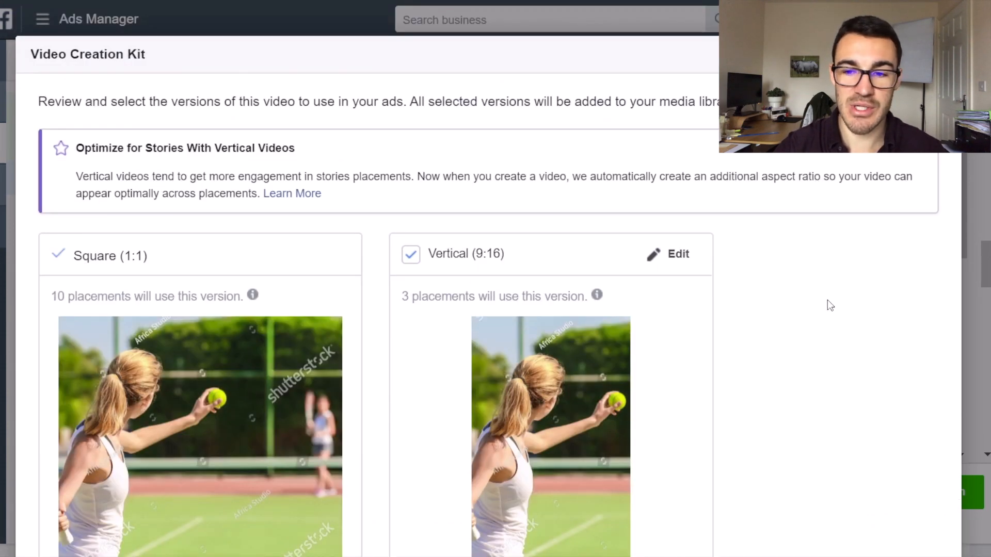
scroll(830, 305, down, 4)
click(924, 497)
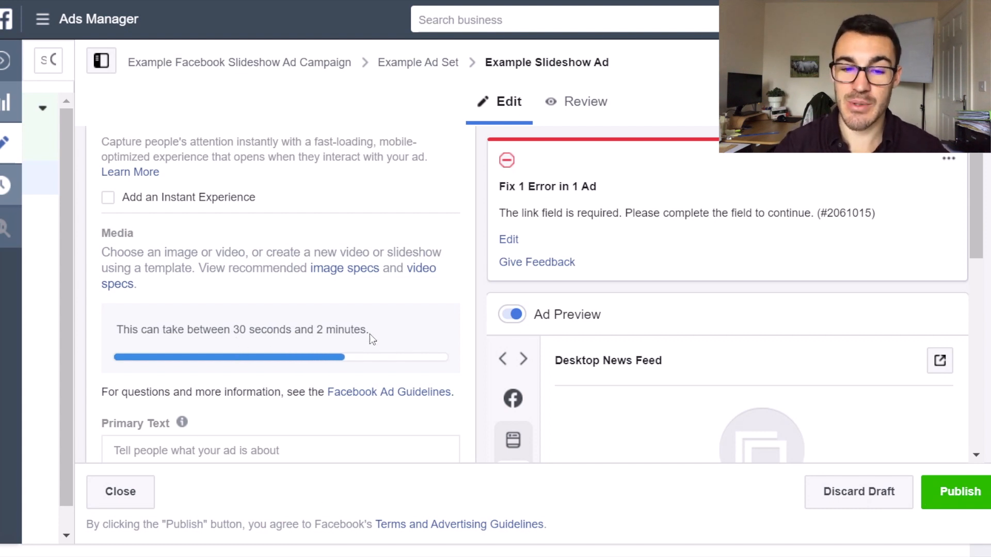
Examine the ad's media progress, primary text, headline, description and destination fields, and the ad preview.
scroll(369, 333, down, 4)
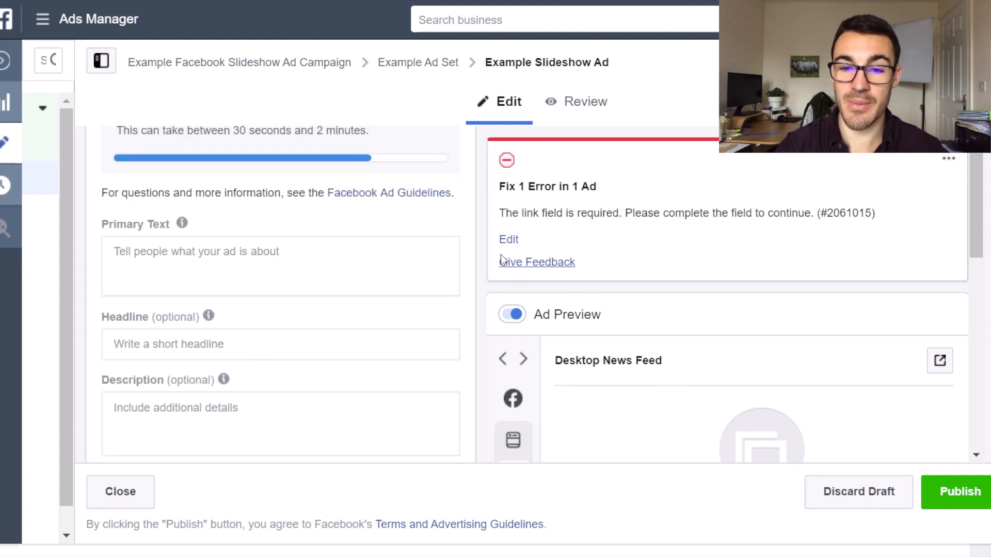
scroll(481, 264, down, 1)
scroll(429, 316, up, 1)
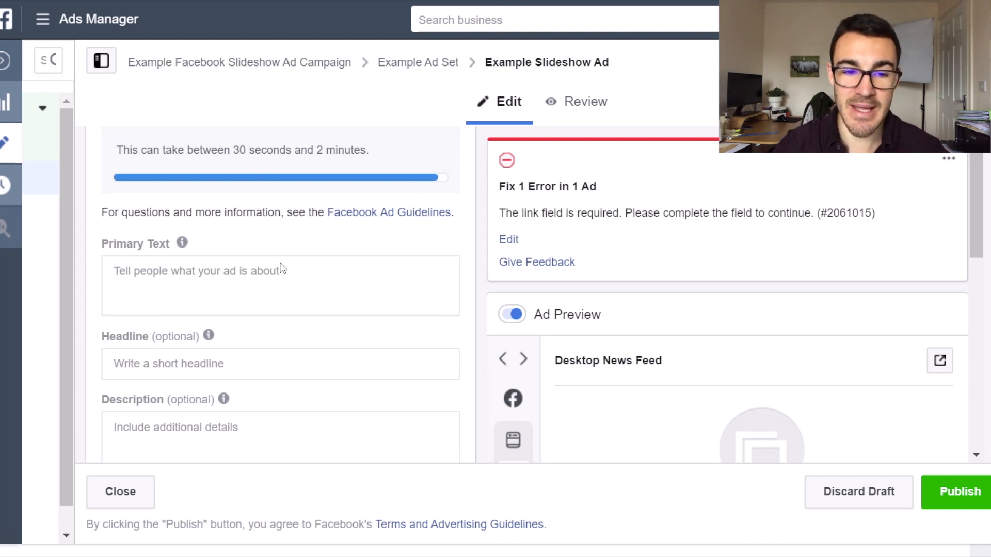
scroll(289, 269, up, 6)
scroll(217, 338, down, 7)
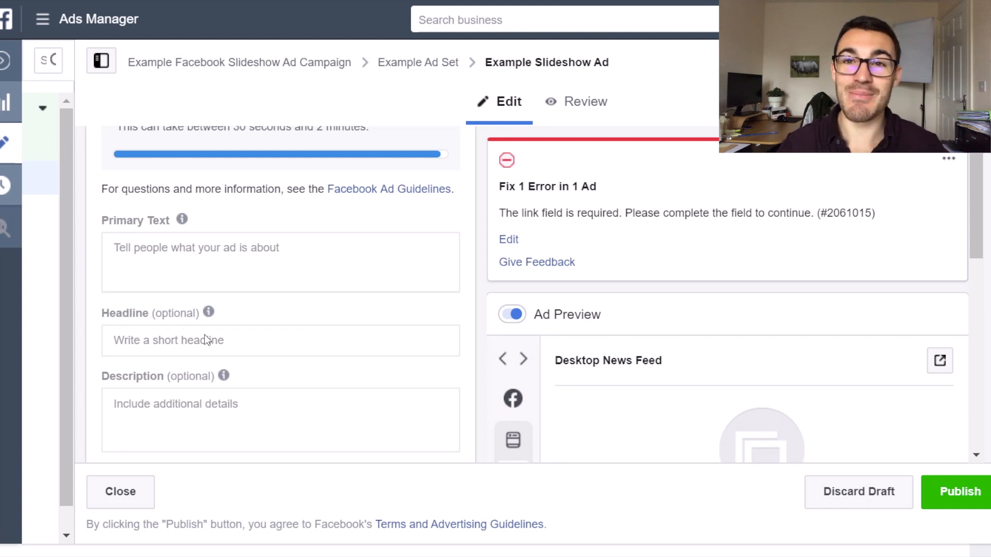
scroll(438, 336, down, 2)
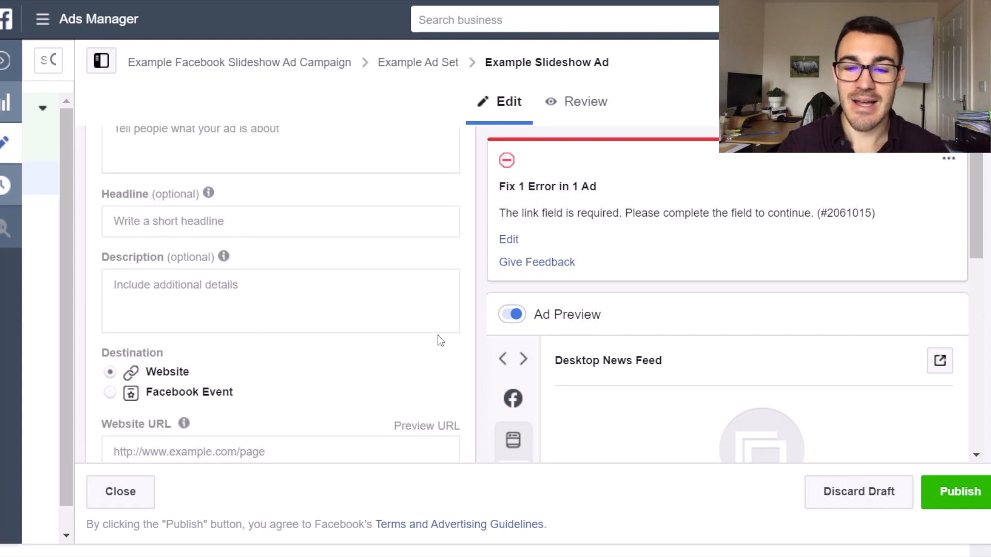
scroll(681, 342, down, 4)
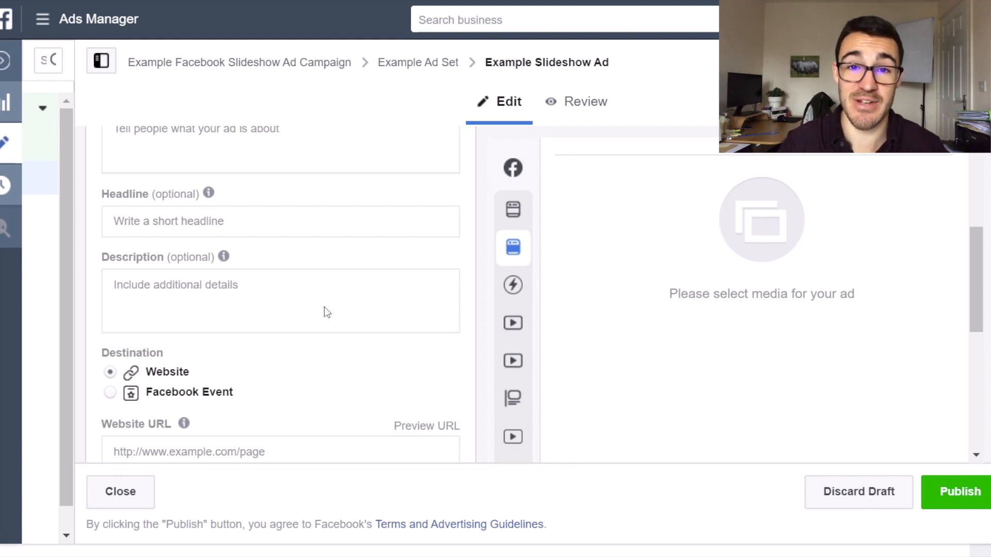
scroll(310, 289, up, 1)
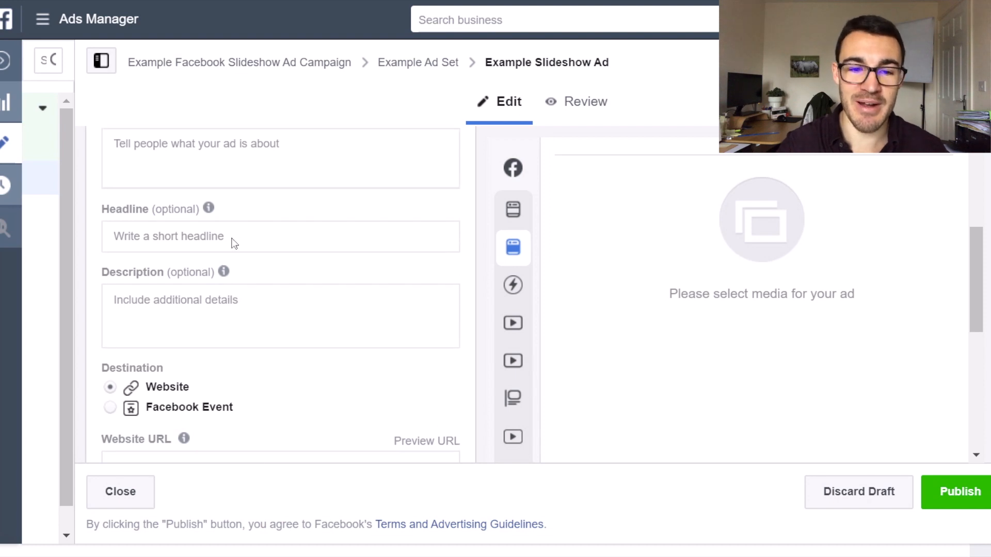
scroll(372, 255, up, 5)
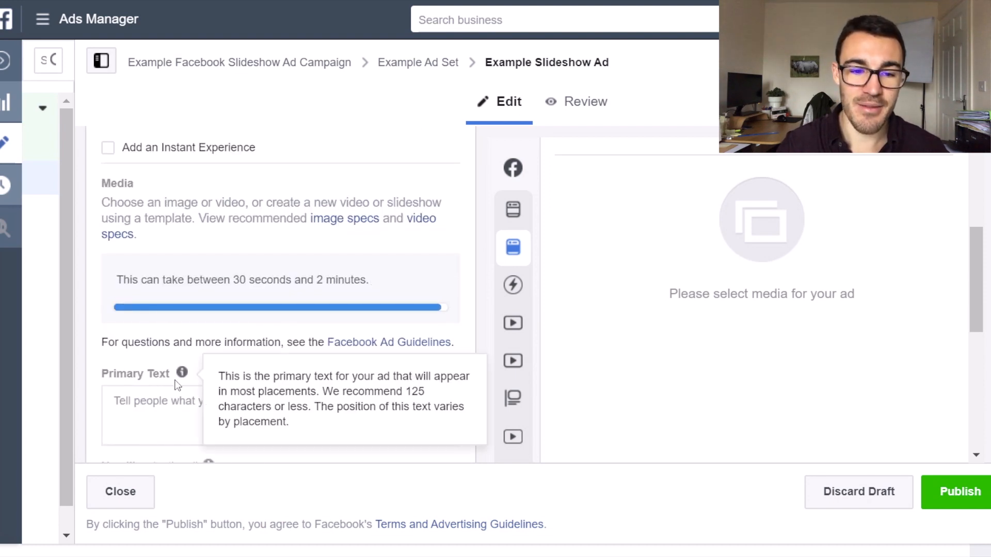
Play the slideshow video in the Desktop News Feed ad preview and view the whole post.
scroll(692, 280, up, 3)
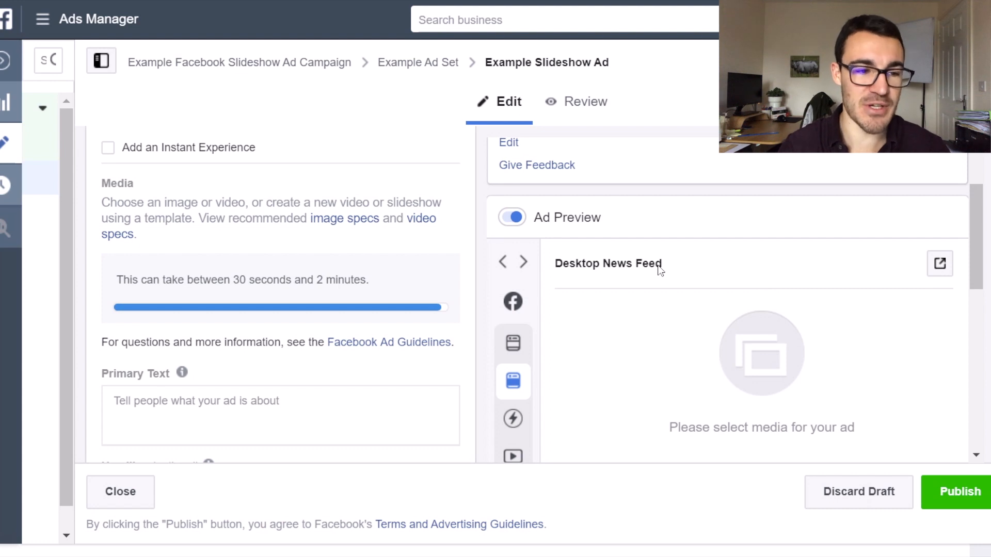
scroll(332, 283, up, 6)
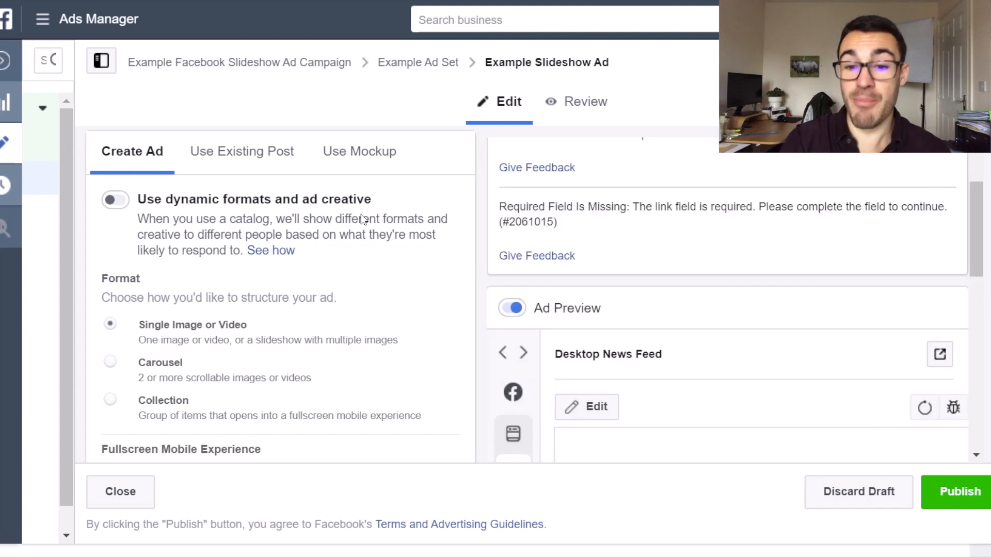
scroll(804, 244, down, 2)
scroll(804, 244, down, 2)
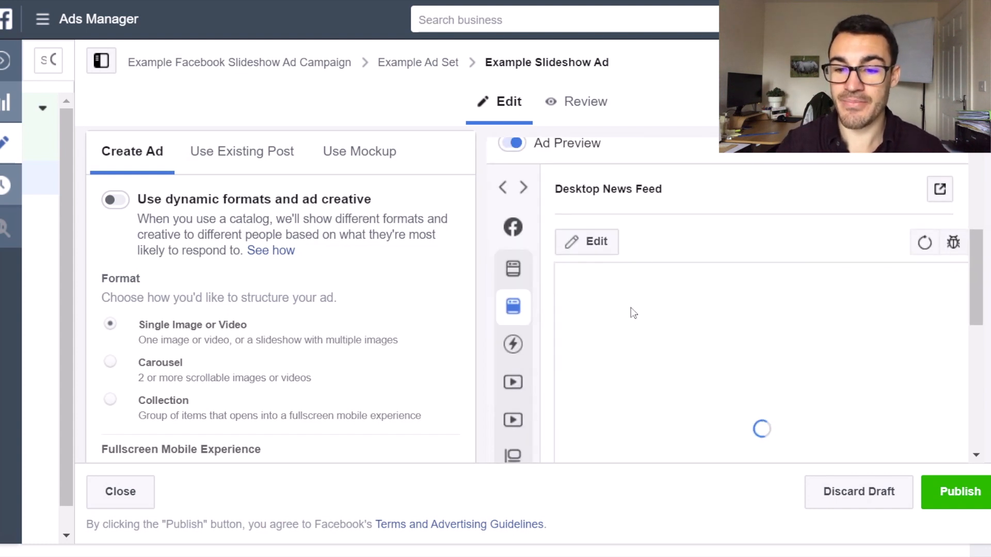
scroll(723, 308, down, 2)
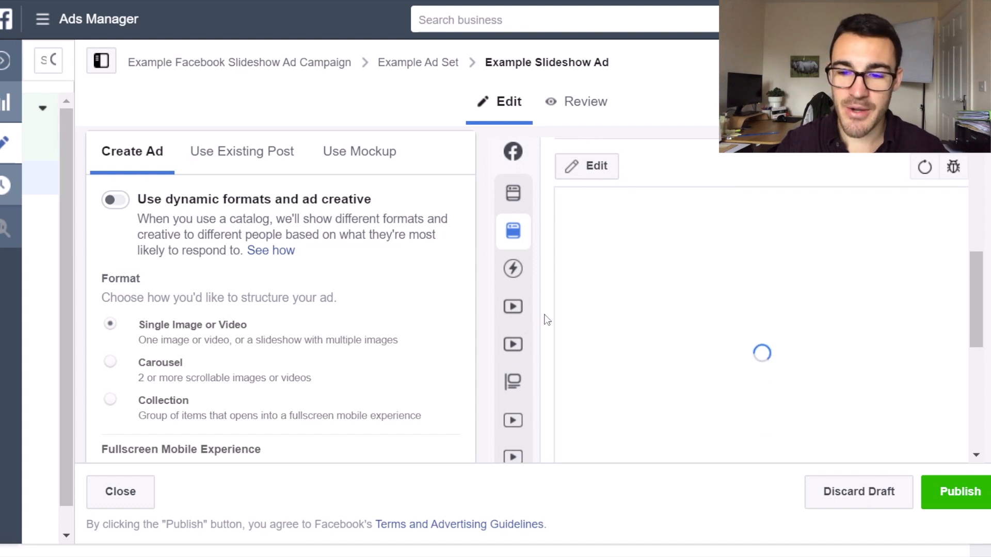
scroll(549, 278, down, 3)
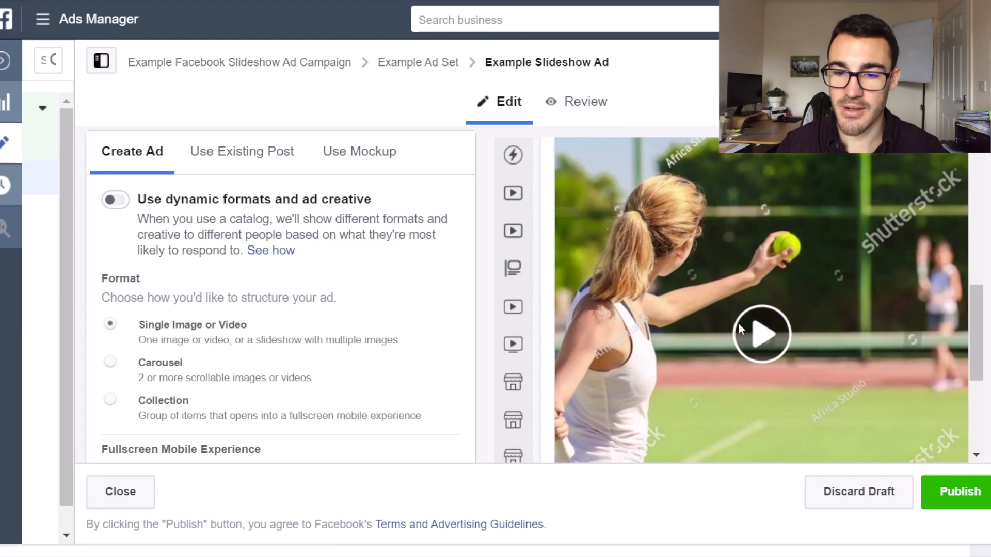
click(741, 323)
scroll(741, 323, down, 1)
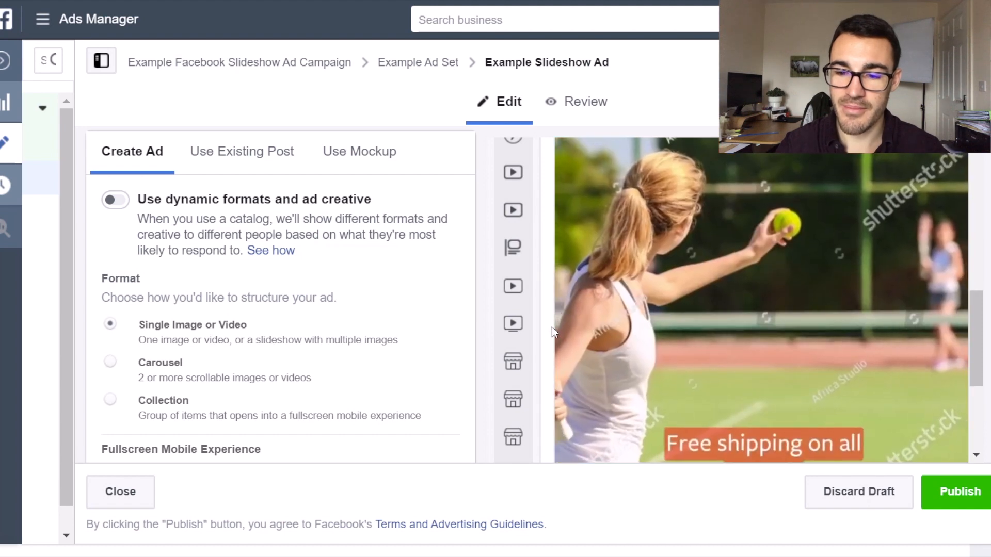
scroll(552, 327, down, 3)
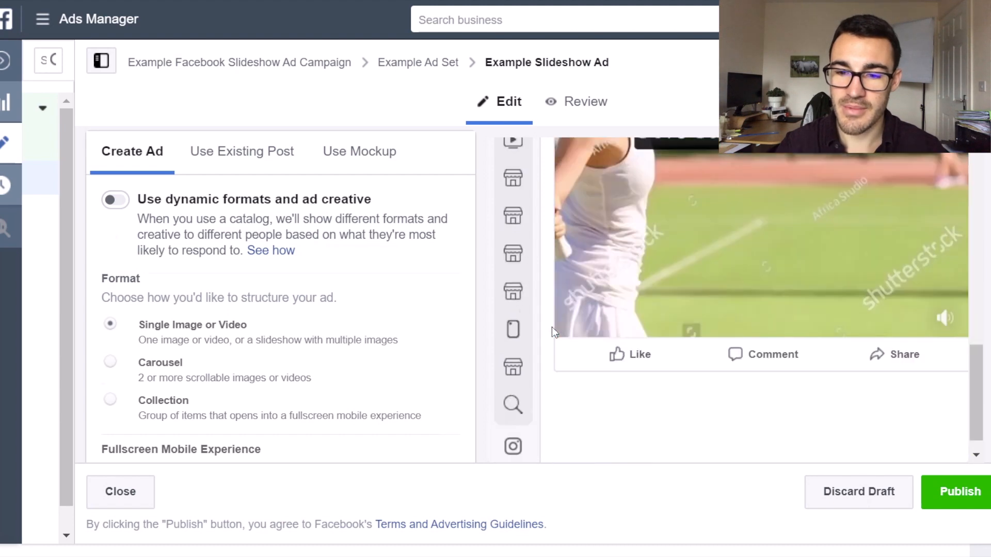
Examine the square and vertical videos in the ad's media and check which placements use the vertical one.
scroll(552, 327, down, 5)
scroll(330, 330, down, 1)
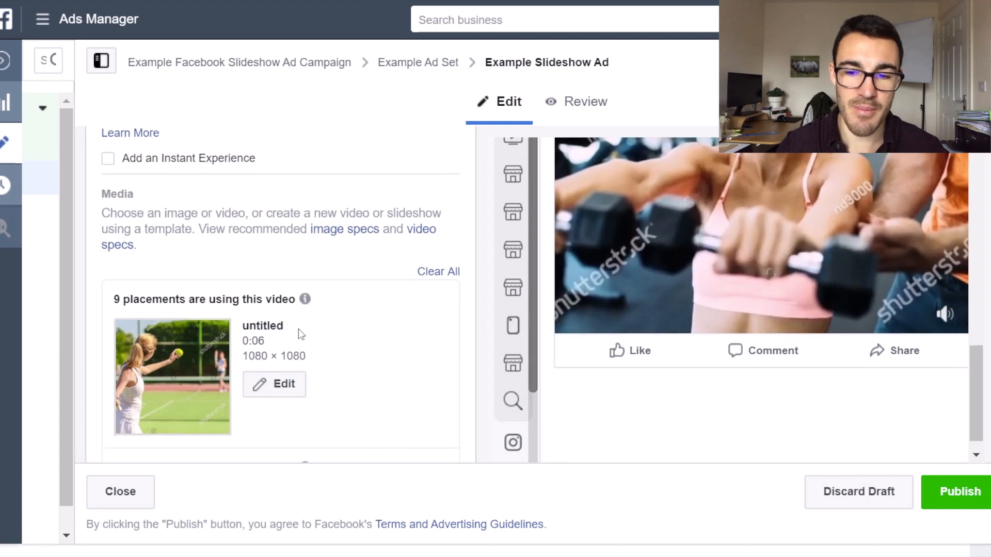
scroll(299, 329, up, 3)
scroll(720, 265, up, 2)
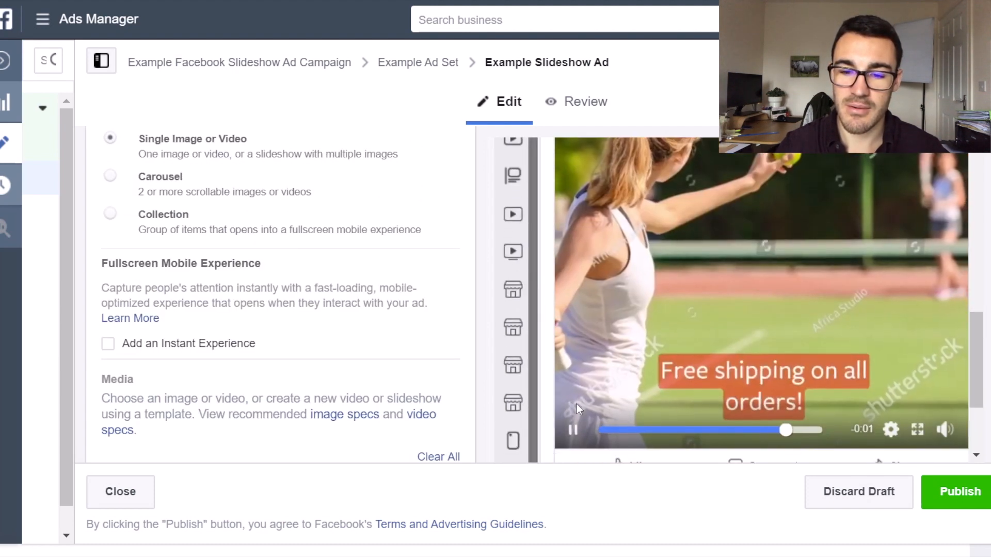
scroll(336, 410, down, 4)
scroll(335, 413, down, 10)
scroll(299, 290, up, 8)
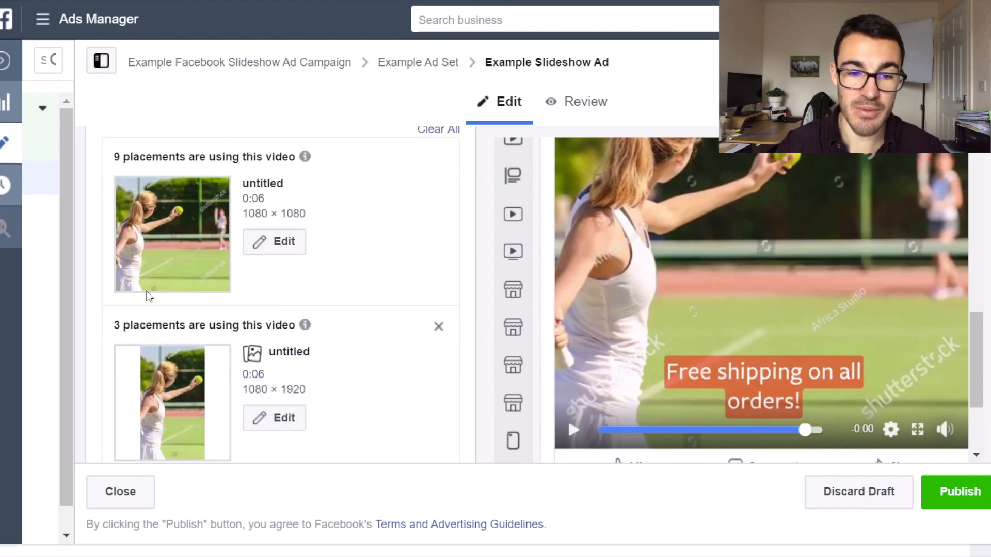
mouse_move(305, 325)
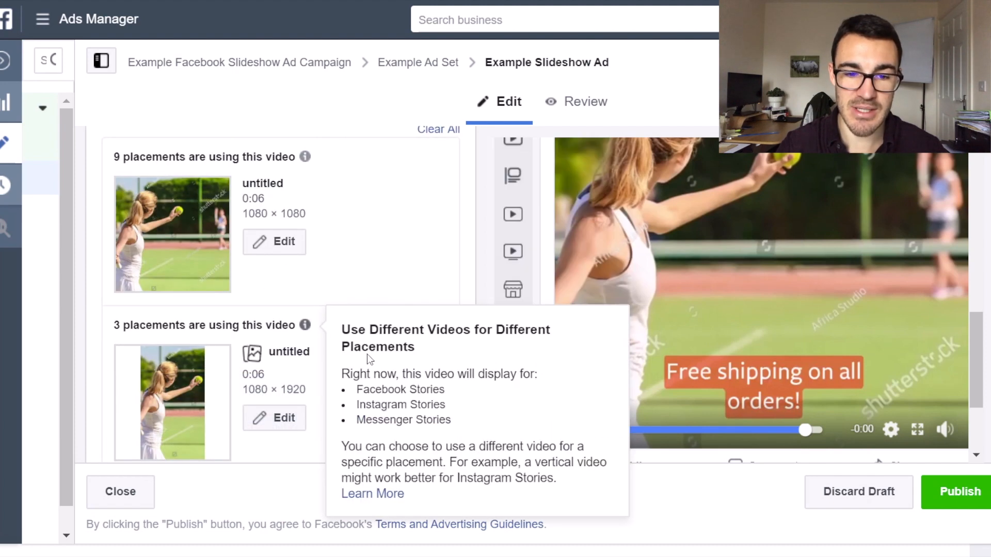
Dismiss the placement customization tip and write primary text offering 50% off all products.
scroll(389, 246, down, 5)
scroll(211, 215, up, 2)
click(439, 230)
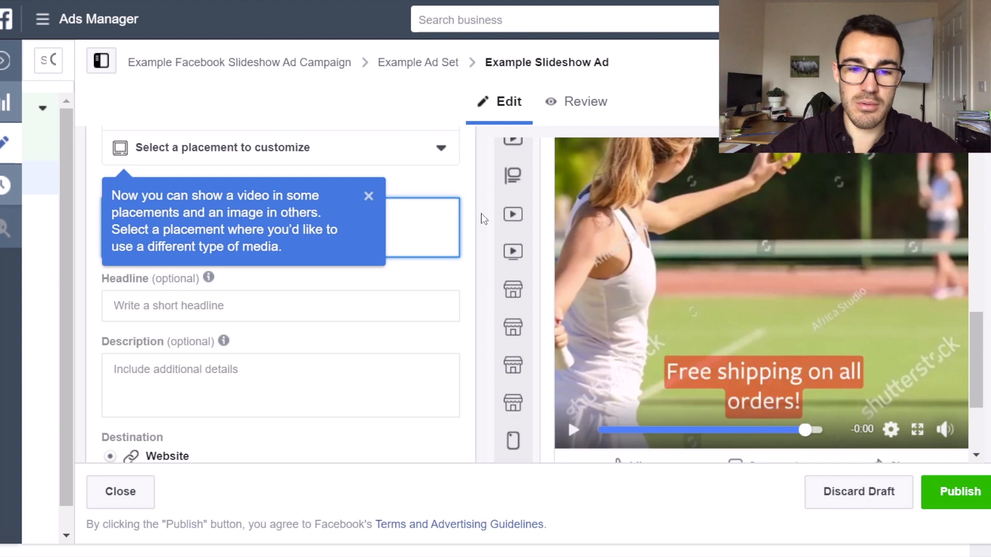
click(368, 196)
click(253, 218)
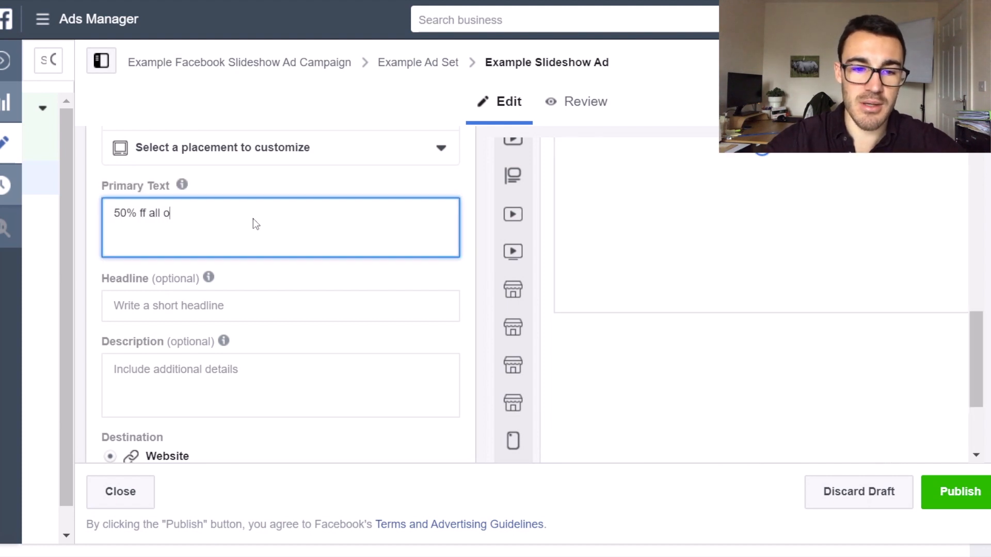
text(products)
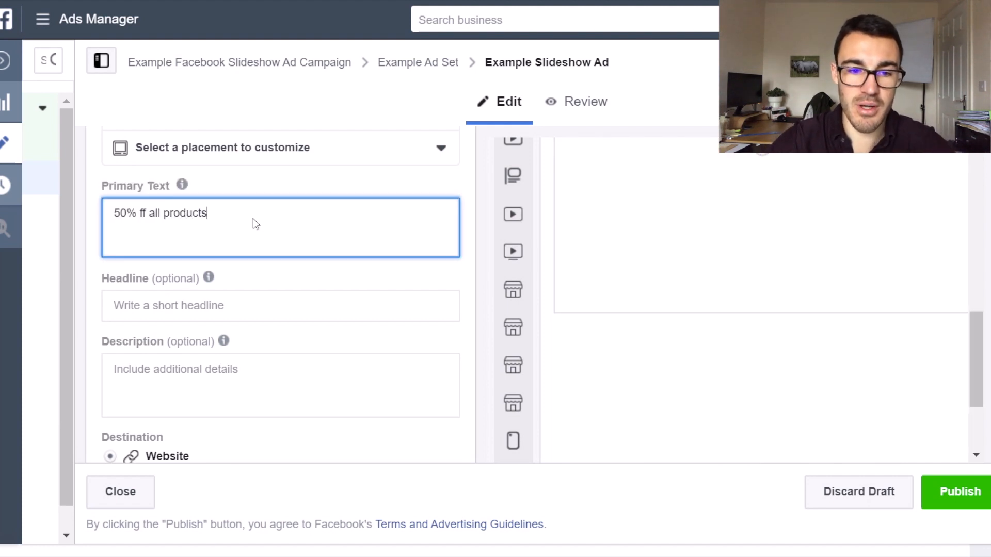
click(137, 215)
text(o)
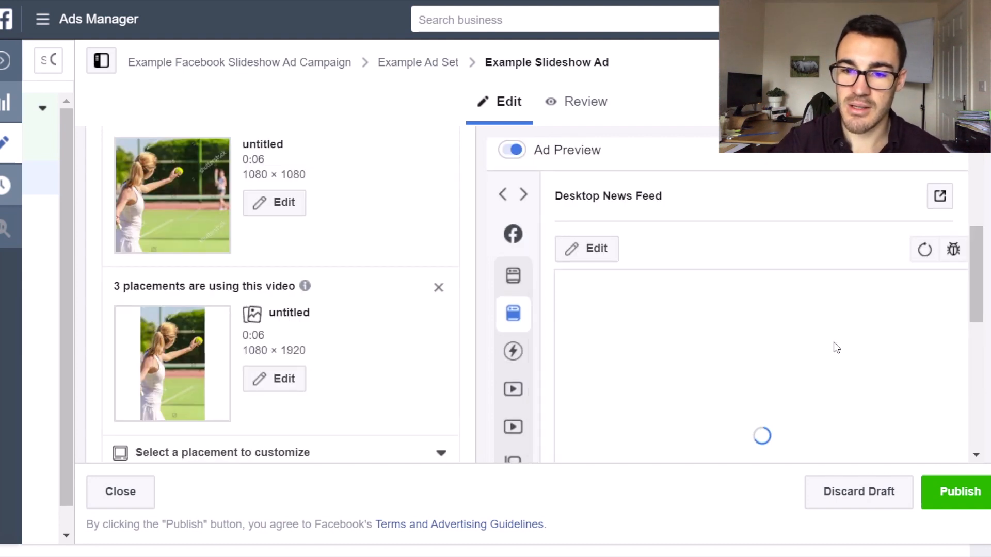
Switch the ad preview to Mobile News Feed and check the primary text above the video.
scroll(836, 348, down, 1)
click(568, 238)
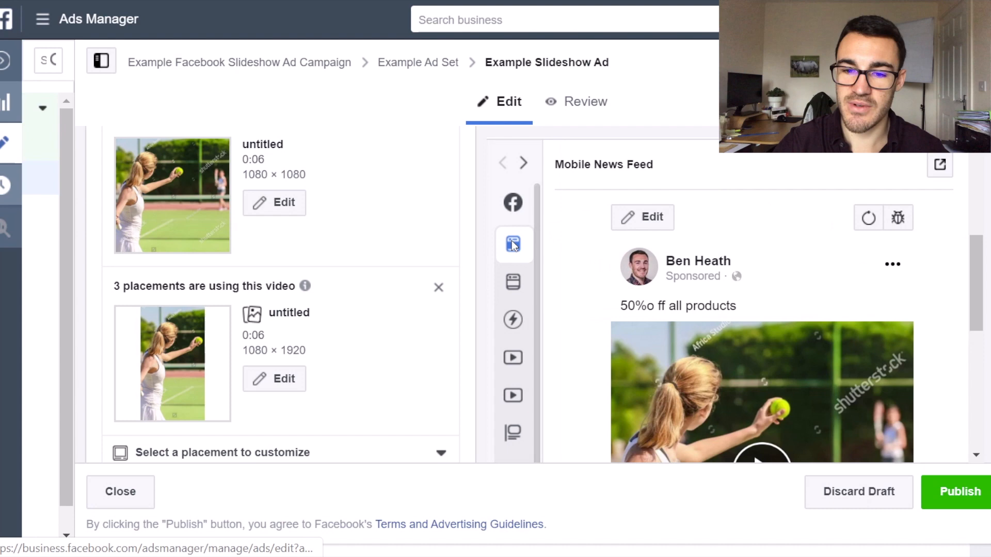
scroll(757, 251, down, 3)
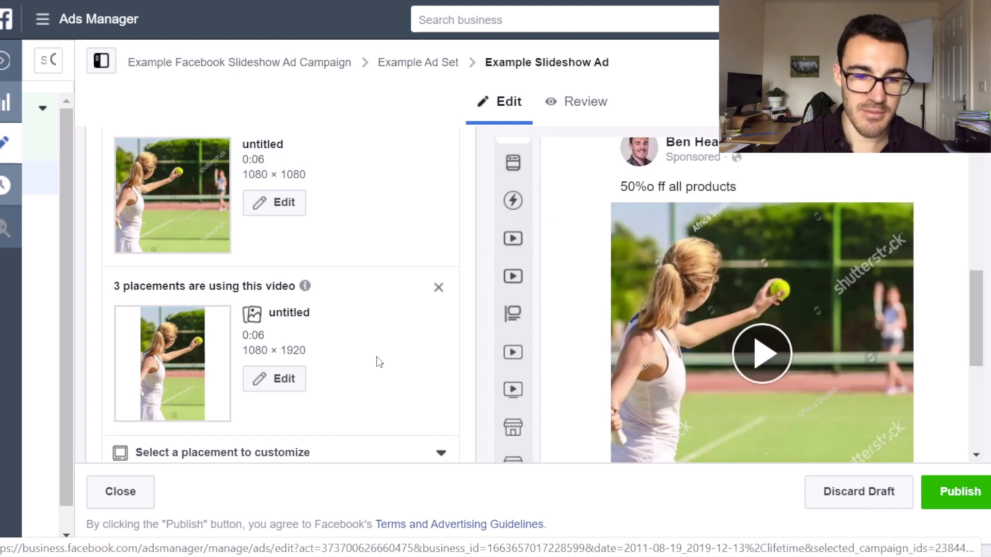
Correct the spelling and spacing in the primary text so it reads "50% off all products".
scroll(380, 362, down, 5)
click(140, 202)
key(Delete)
key(Right)
text(o)
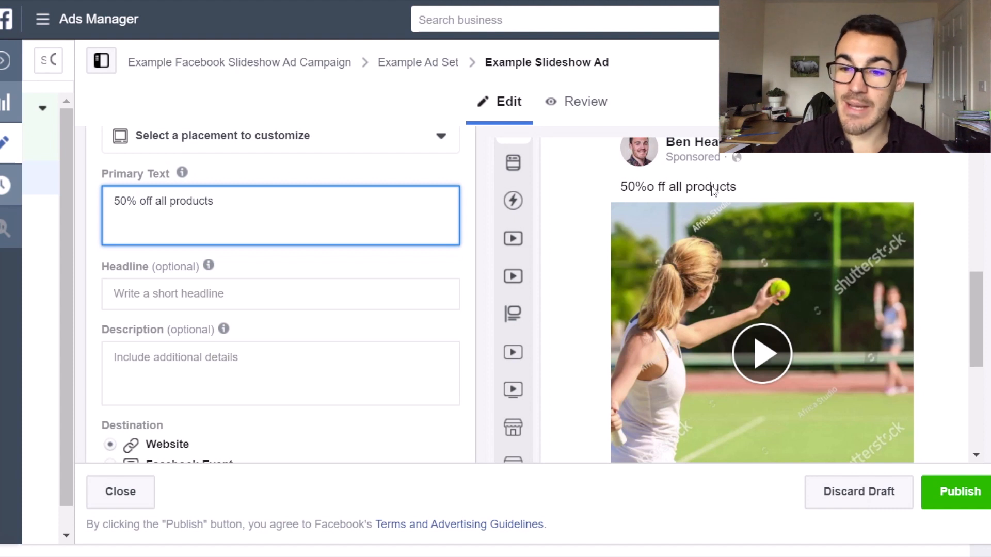
Play the slideshow in the Mobile News Feed preview and view the post down to its reaction options.
click(774, 363)
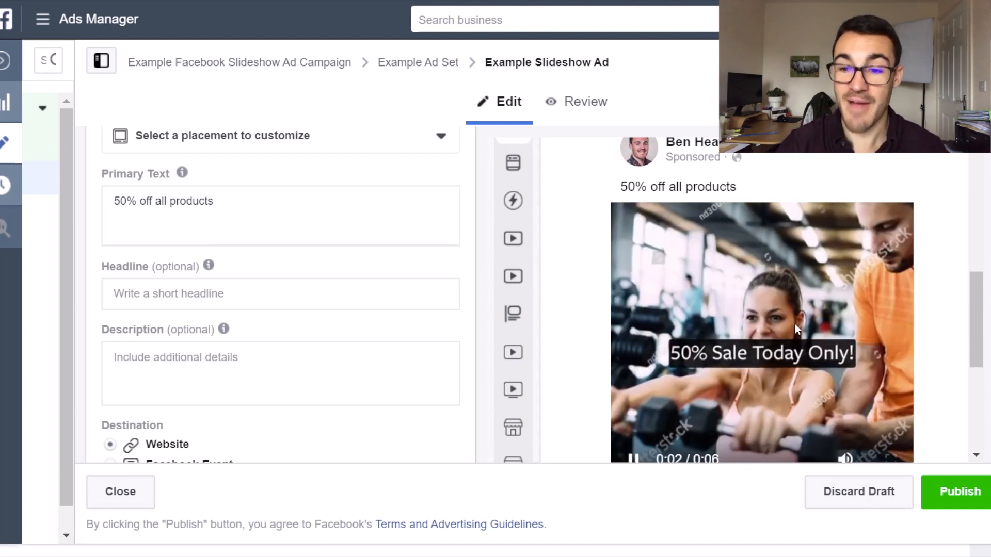
scroll(602, 320, down, 3)
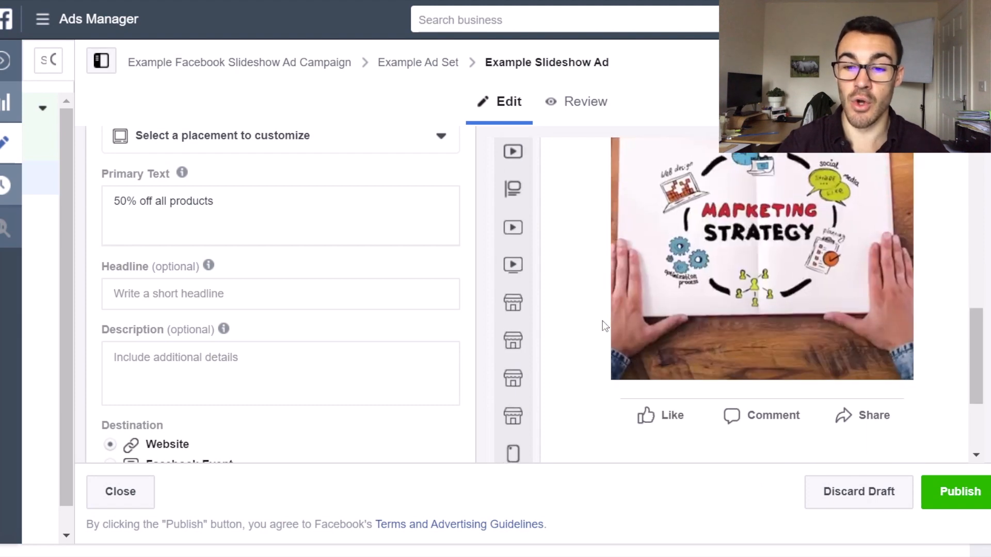
scroll(602, 310, up, 3)
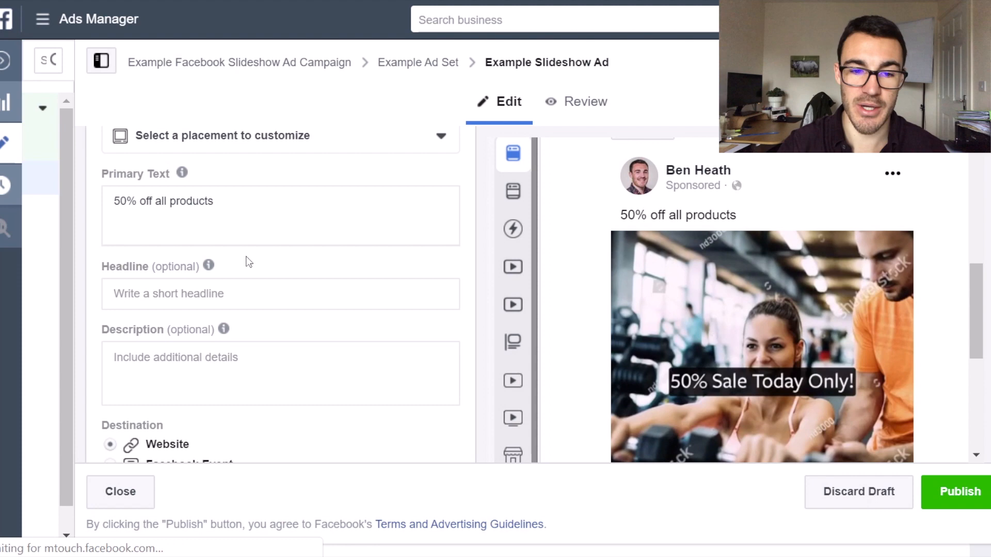
Review the ad's square and vertical media and its primary text, headline and description fields.
scroll(246, 262, up, 8)
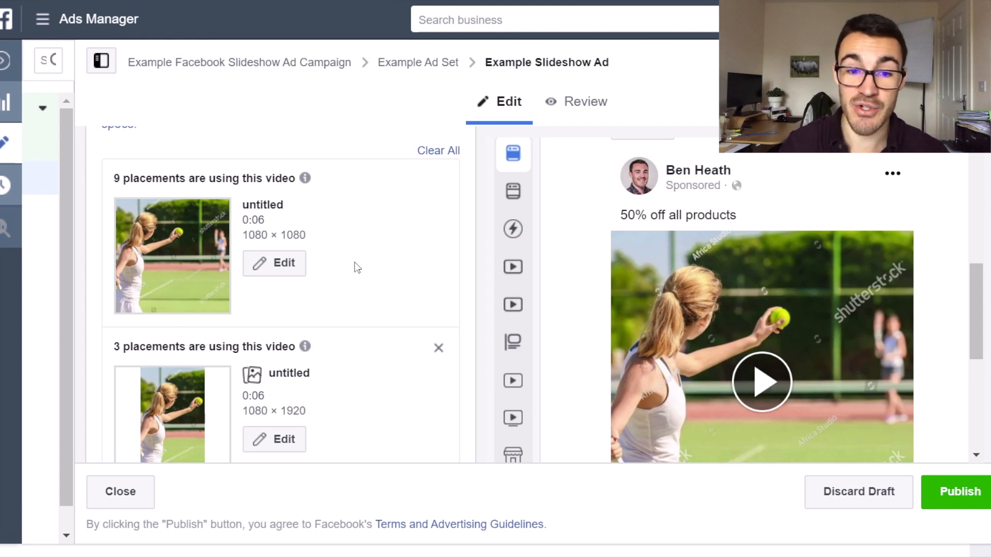
scroll(325, 345, down, 3)
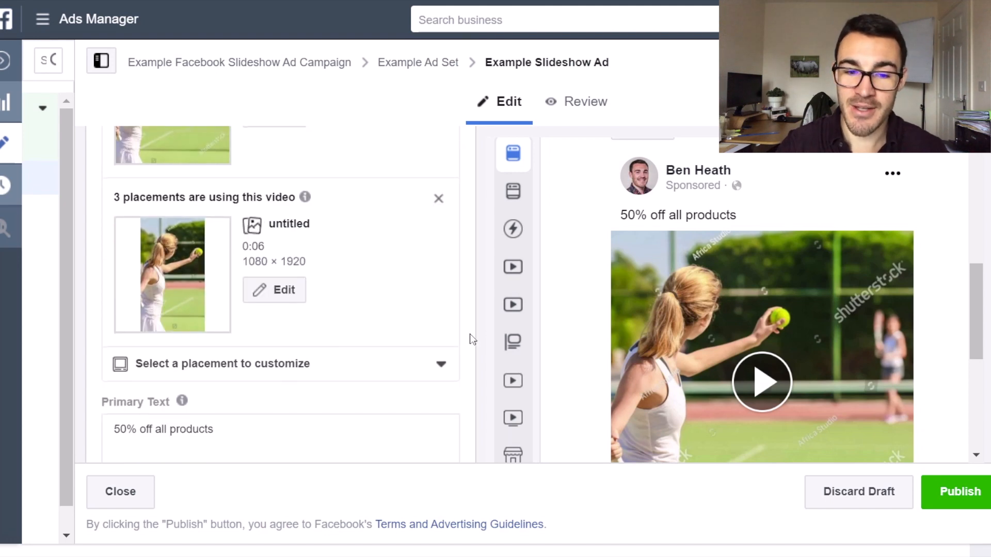
scroll(262, 369, down, 2)
scroll(303, 371, down, 2)
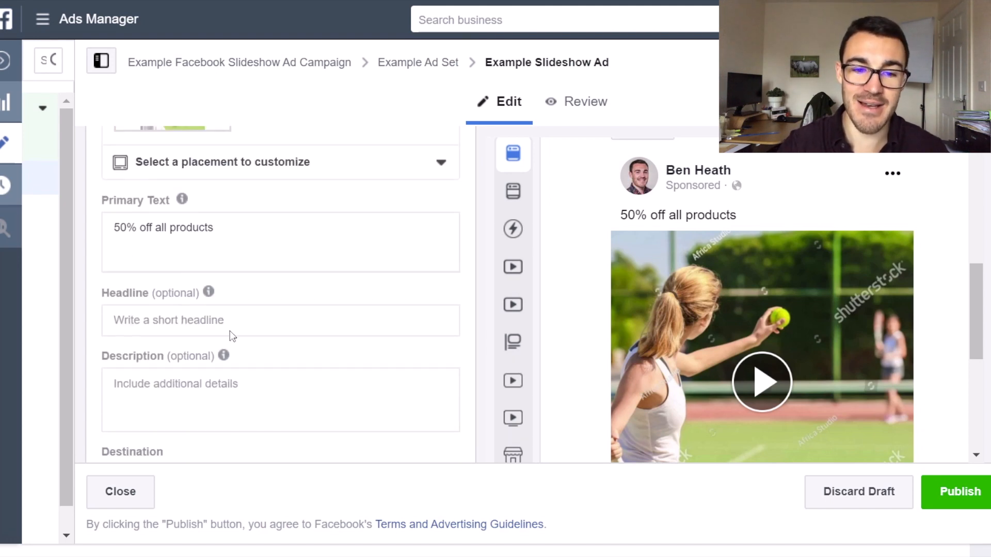
scroll(355, 353, up, 1)
scroll(355, 353, up, 4)
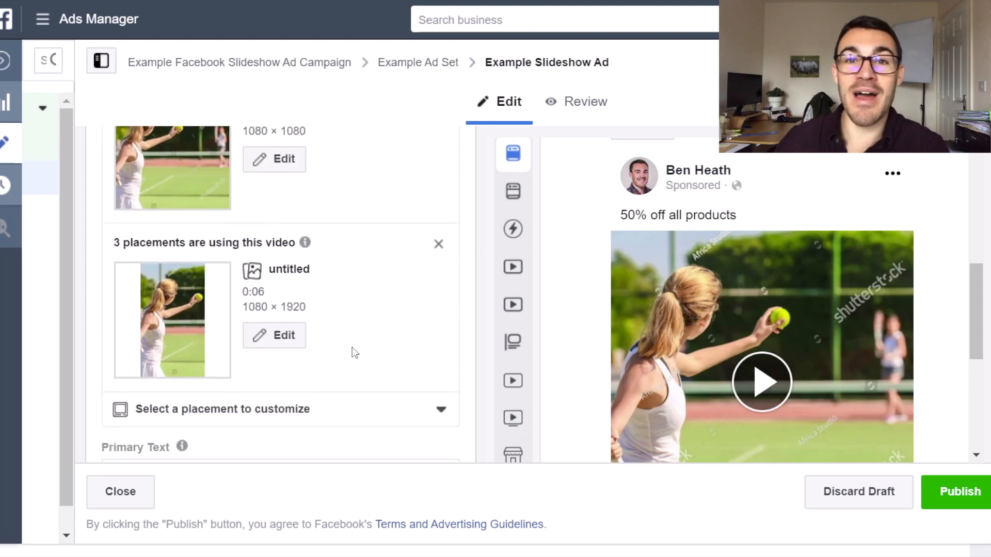